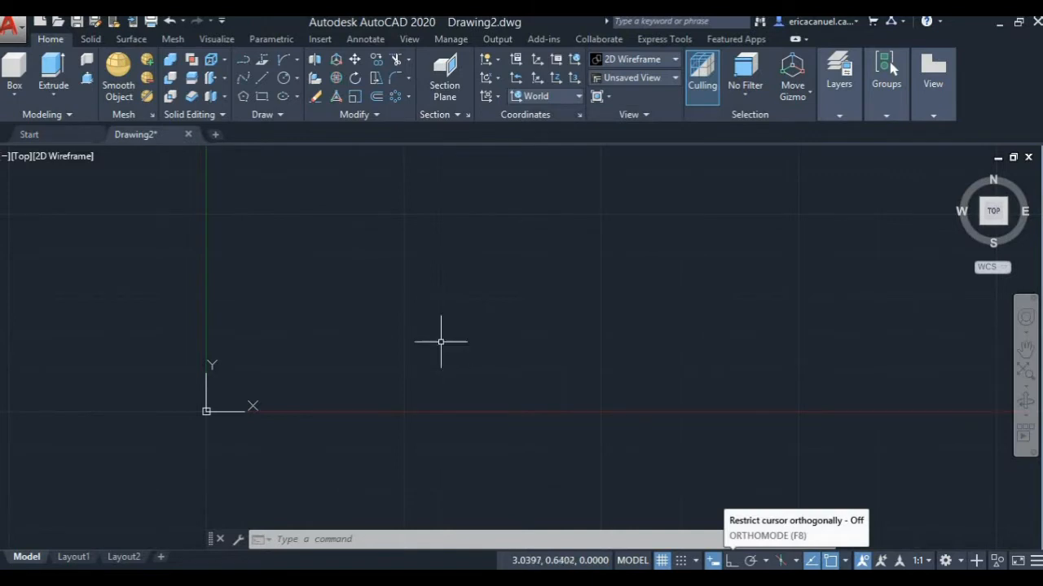
Step: Draw a circle with a diameter of 1.5 above the X axis using the centre and diameter method
click(295, 79)
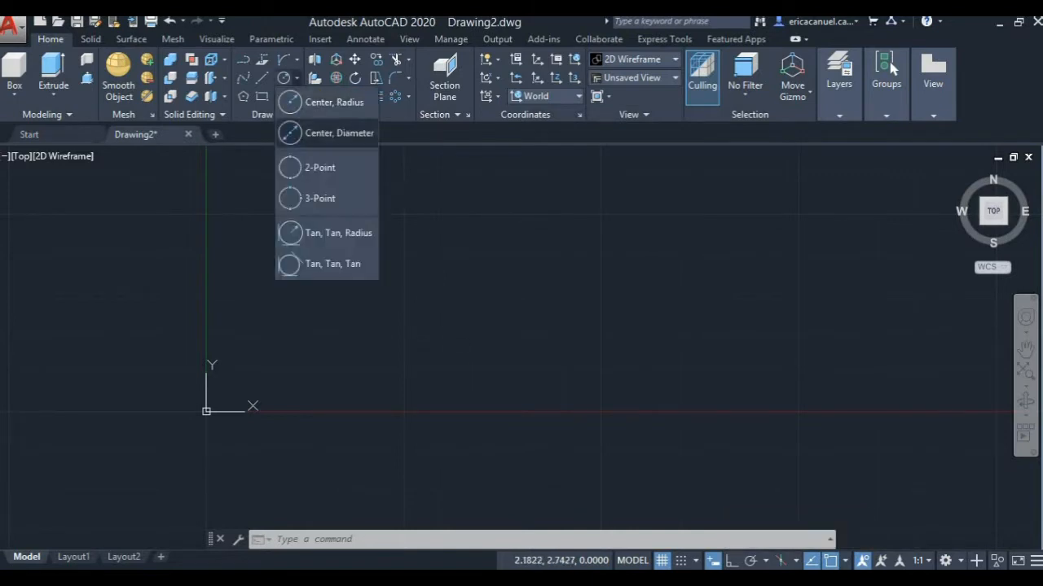
click(326, 133)
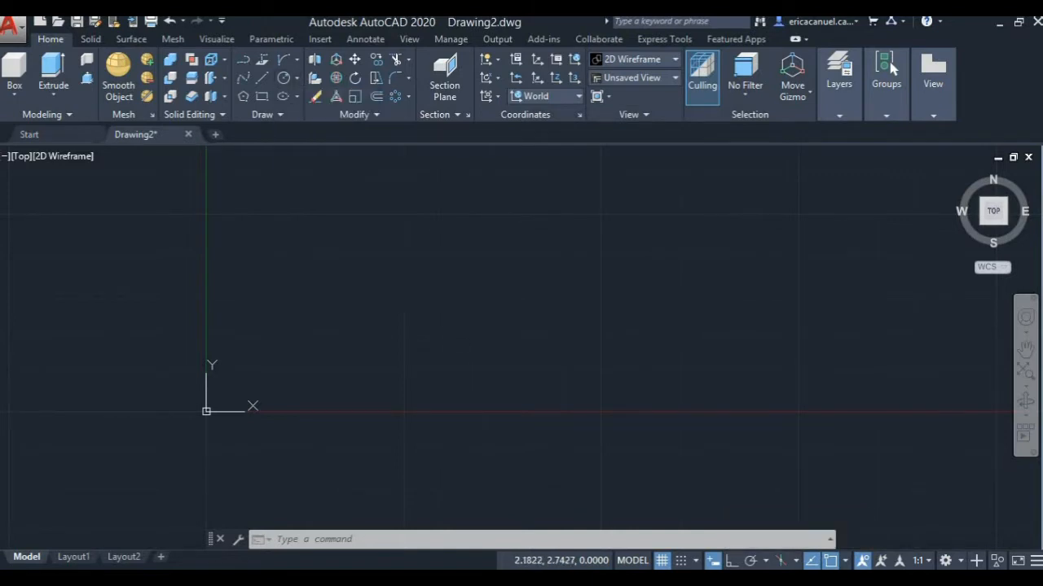
click(448, 345)
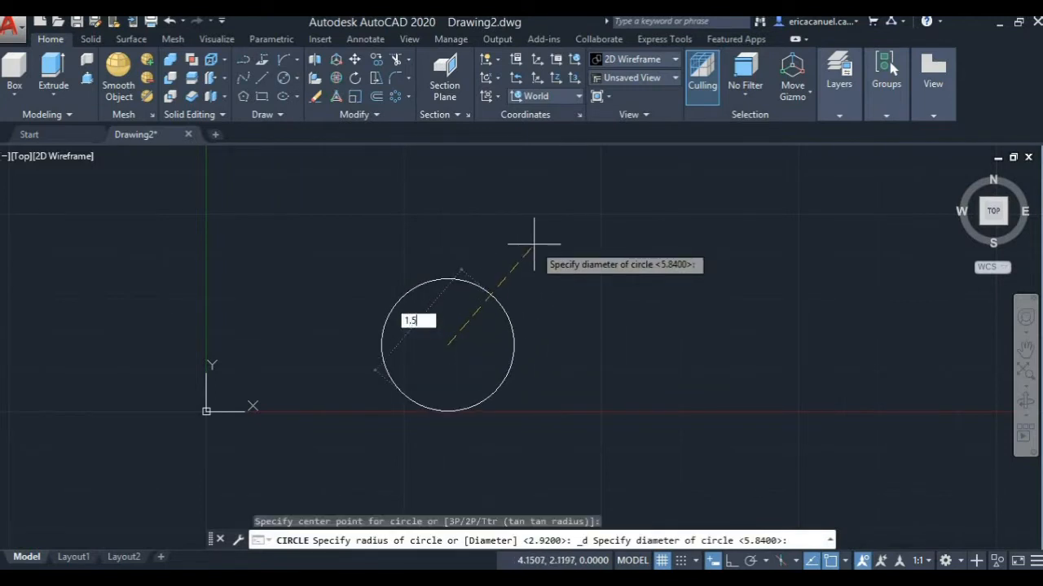
key(Return)
Step: Draw a circle with a diameter of 2 concentric with the 1.5 diameter circle
scroll(514, 310, up, 2)
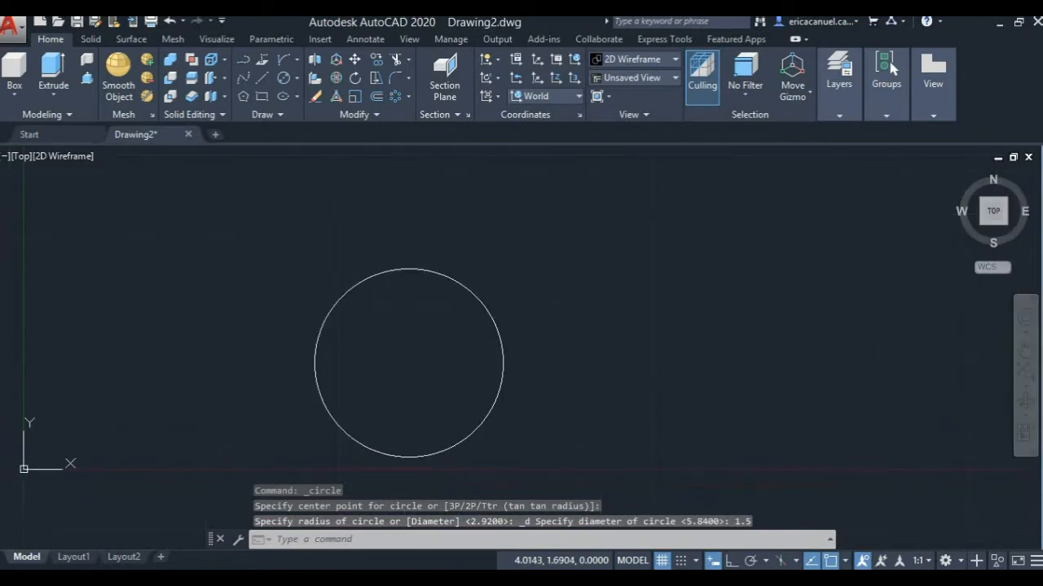
click(295, 77)
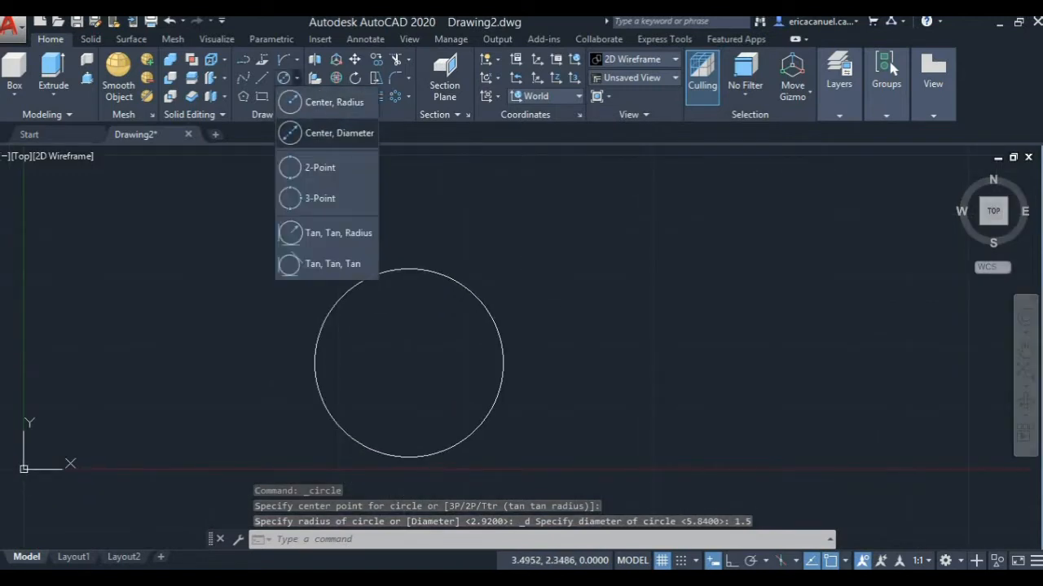
click(330, 133)
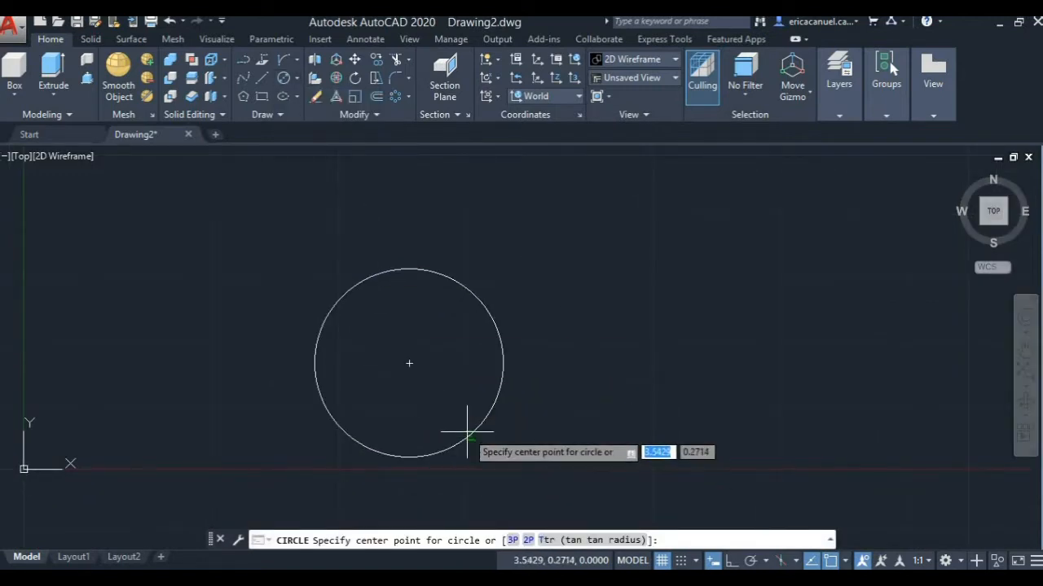
click(410, 365)
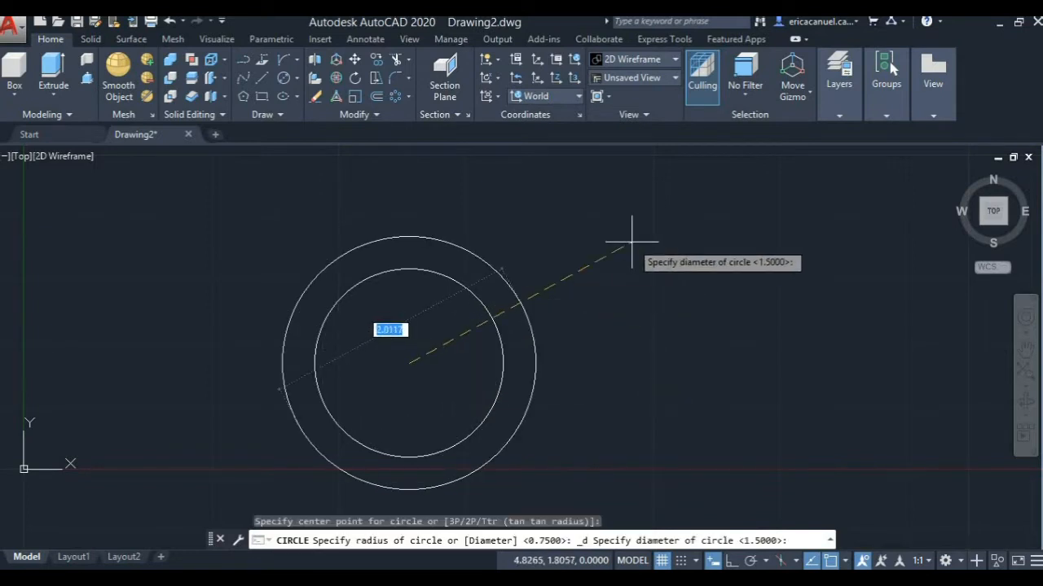
key(Return)
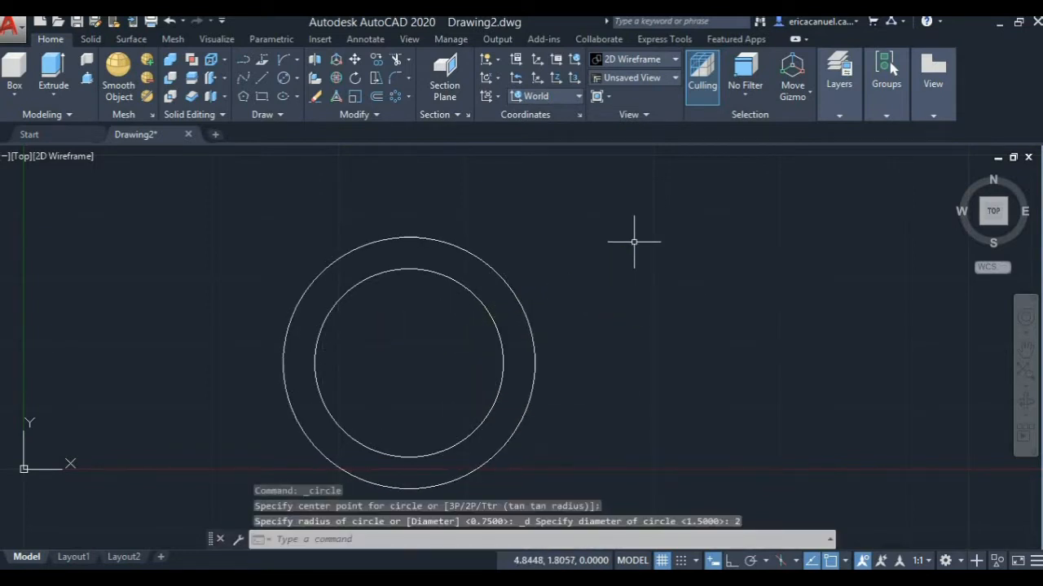
Step: Add a third concentric circle with a diameter of 2.5 at the same centre point
click(299, 81)
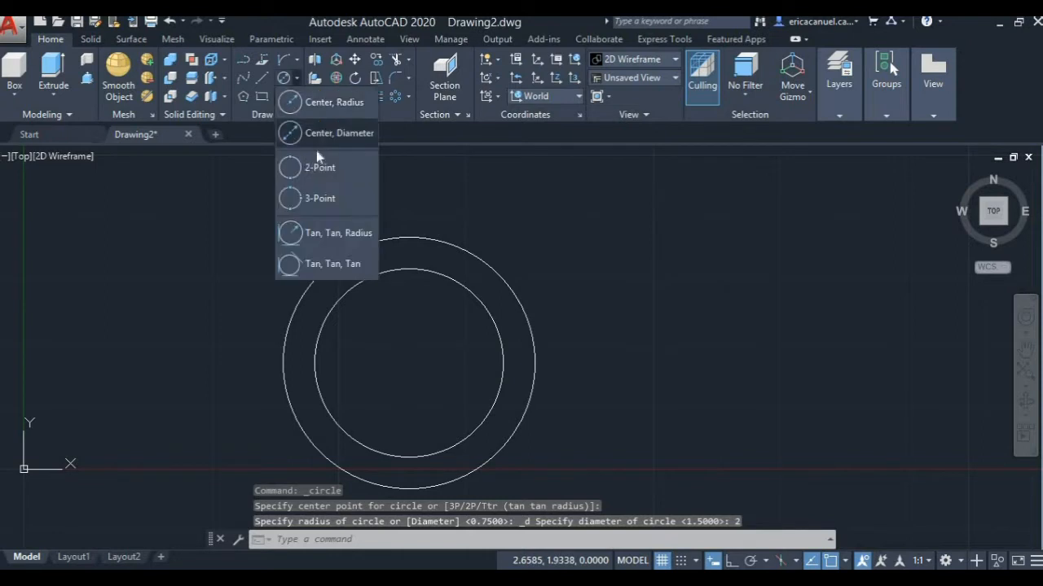
click(317, 136)
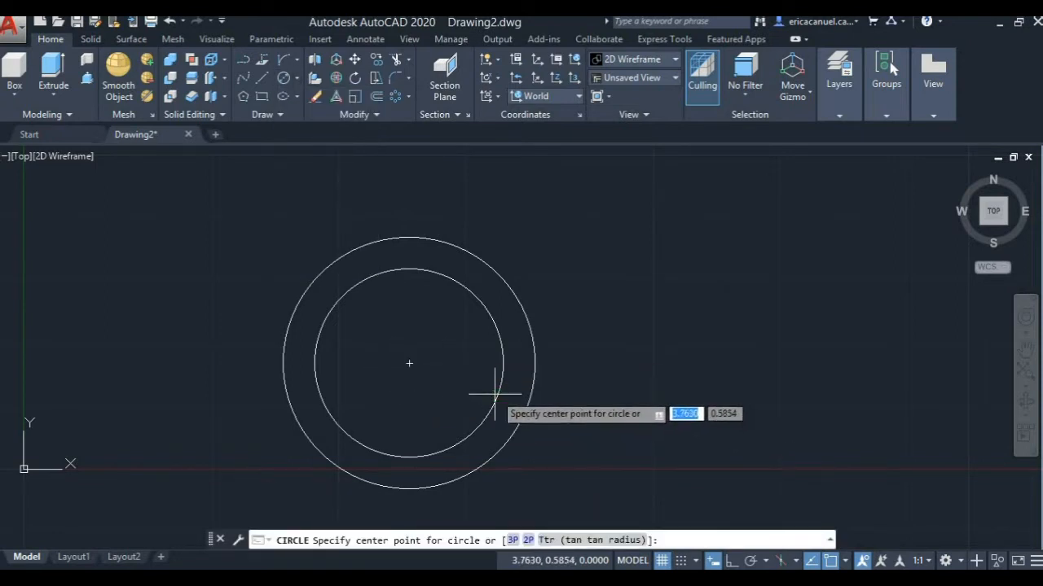
click(409, 362)
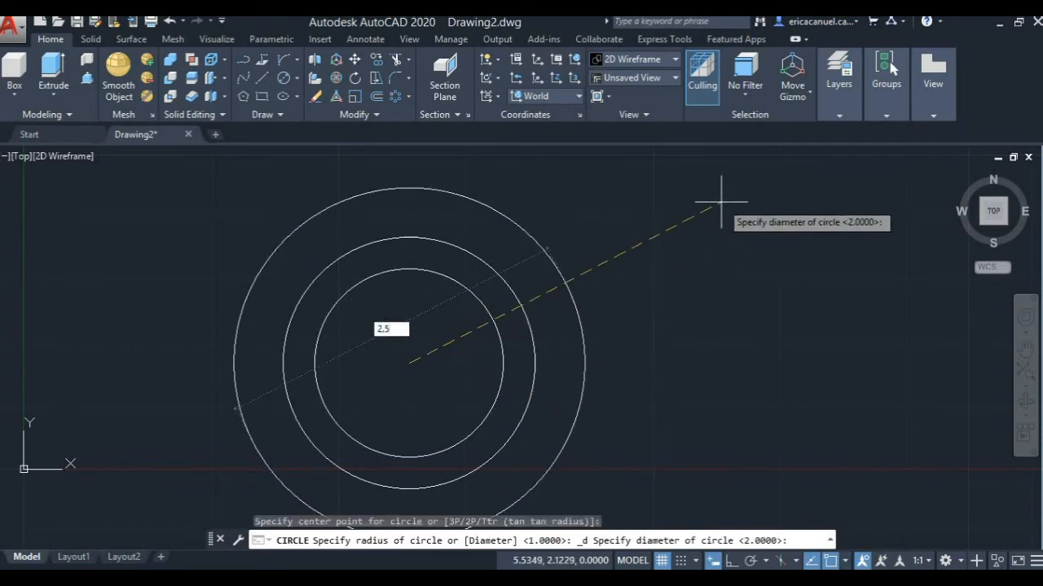
text(2.5)
key(Return)
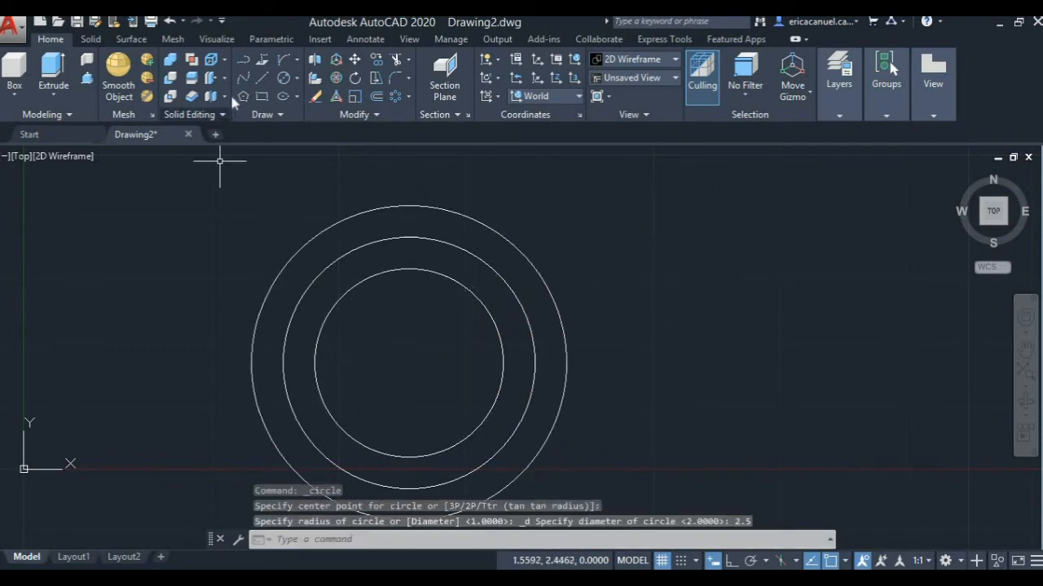
Step: Draw a vertical line 1.8 long upward from the circles' common centre with Ortho mode on
text(l)
key(Return)
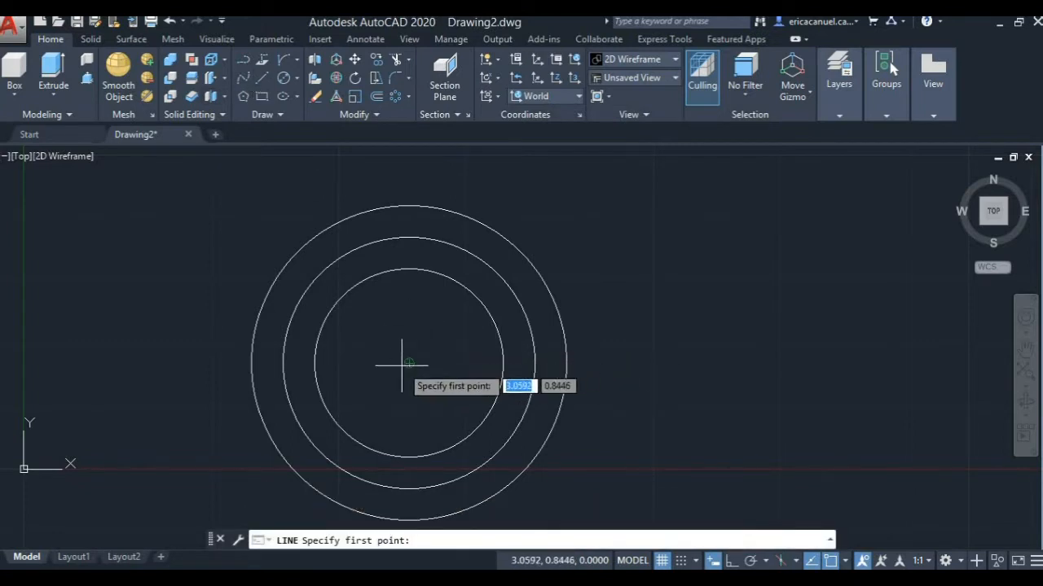
click(408, 362)
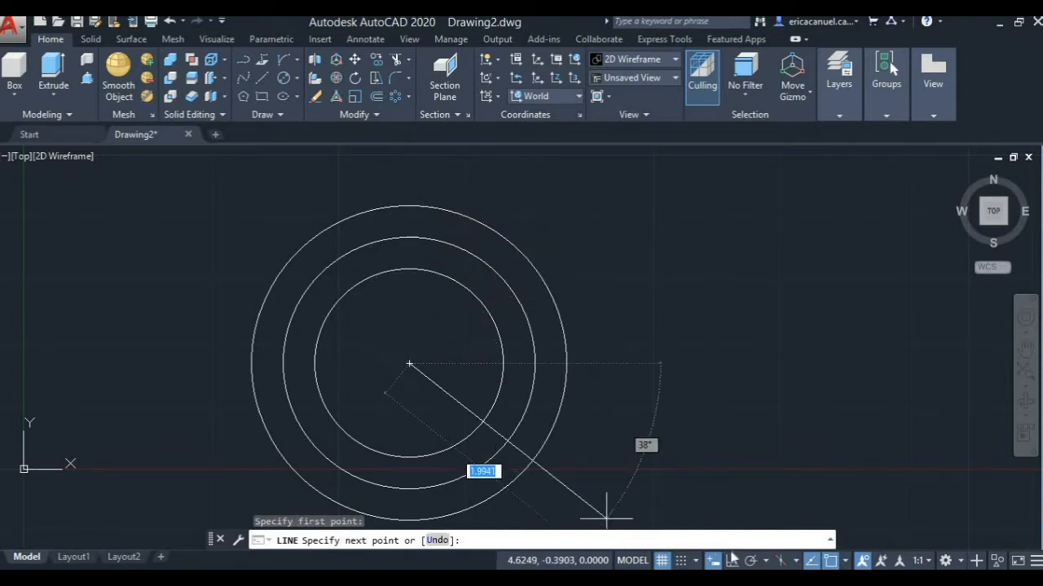
key(F8)
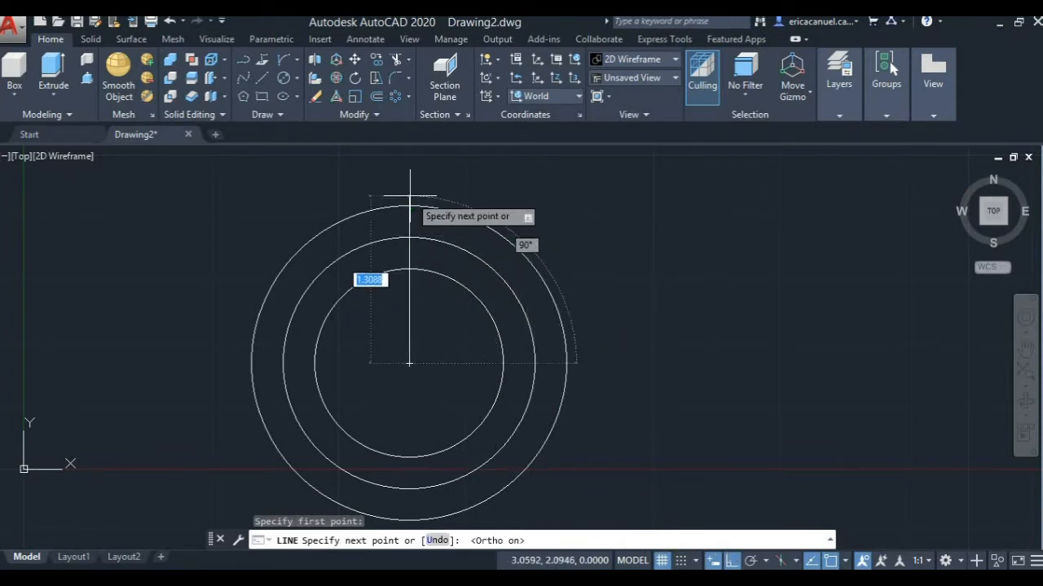
text(1)
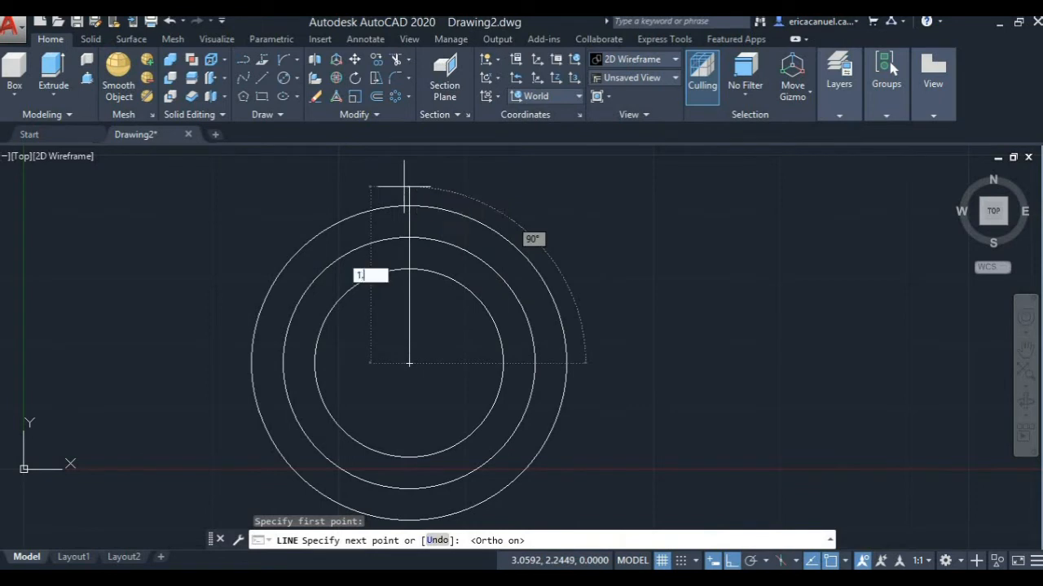
text(.8)
key(Return)
mouse_move(415, 182)
middle_down()
mouse_move(467, 367)
mouse_move(470, 453)
middle_up()
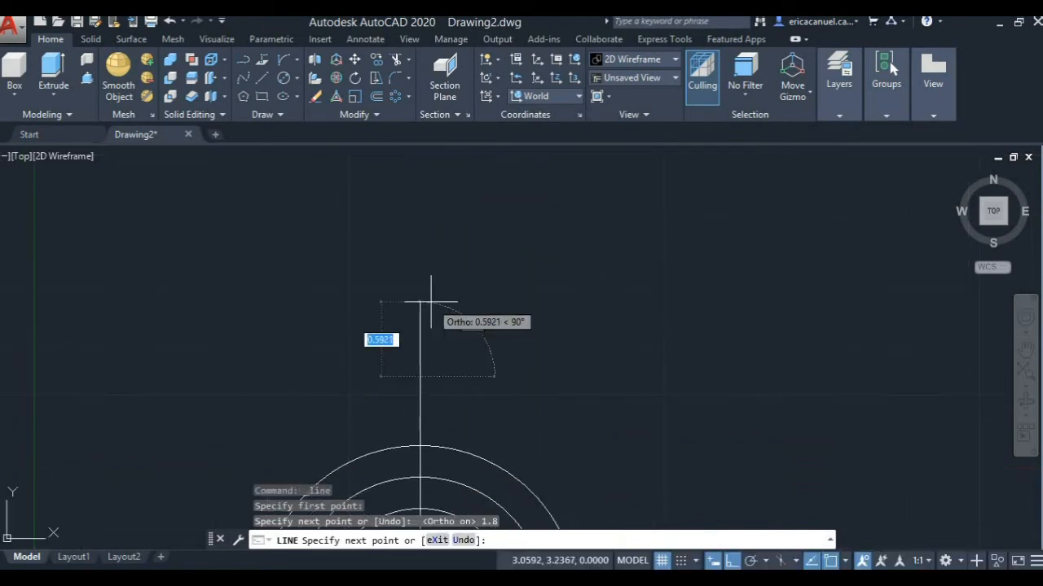
key(ctrl+x)
Step: Draw a circle with a diameter of 0.75 centred on the upper end of the vertical line
click(297, 79)
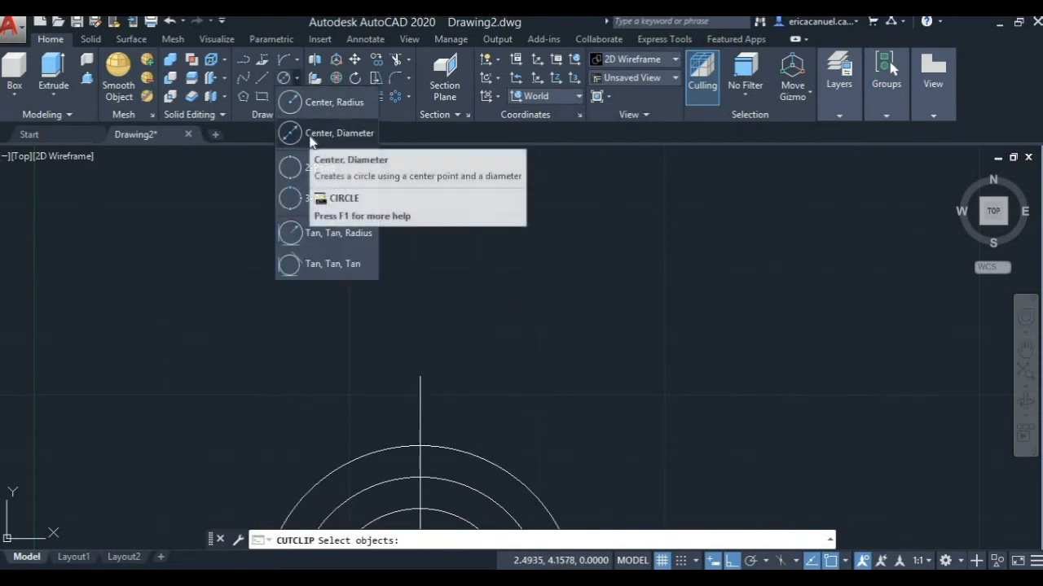
click(310, 137)
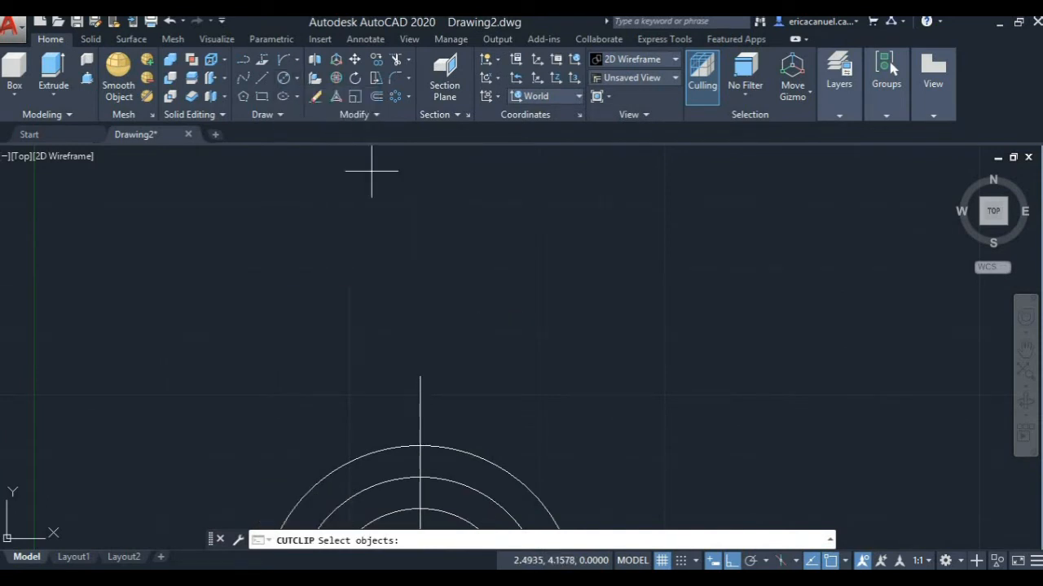
click(419, 377)
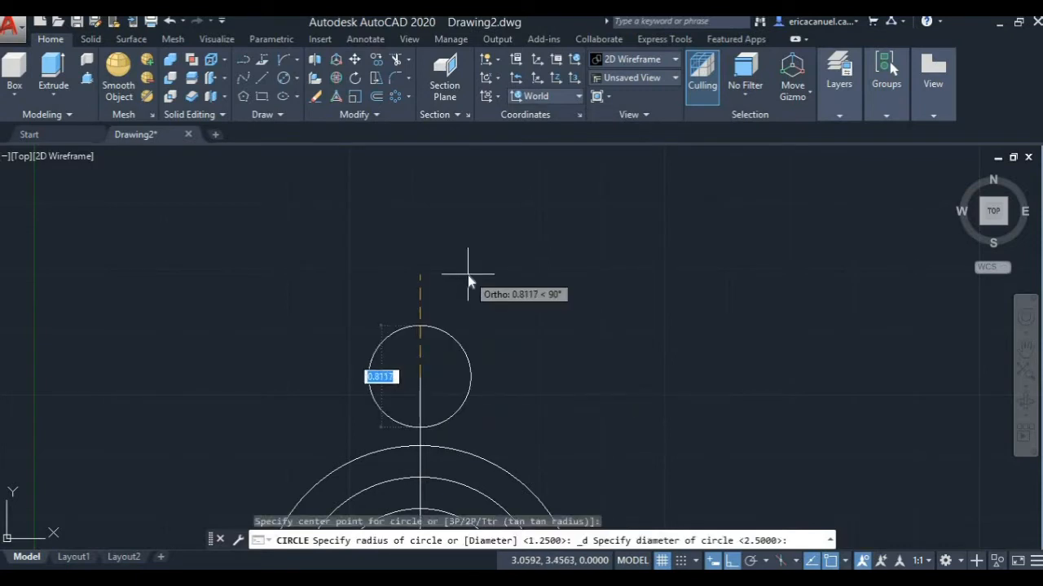
text(0.)
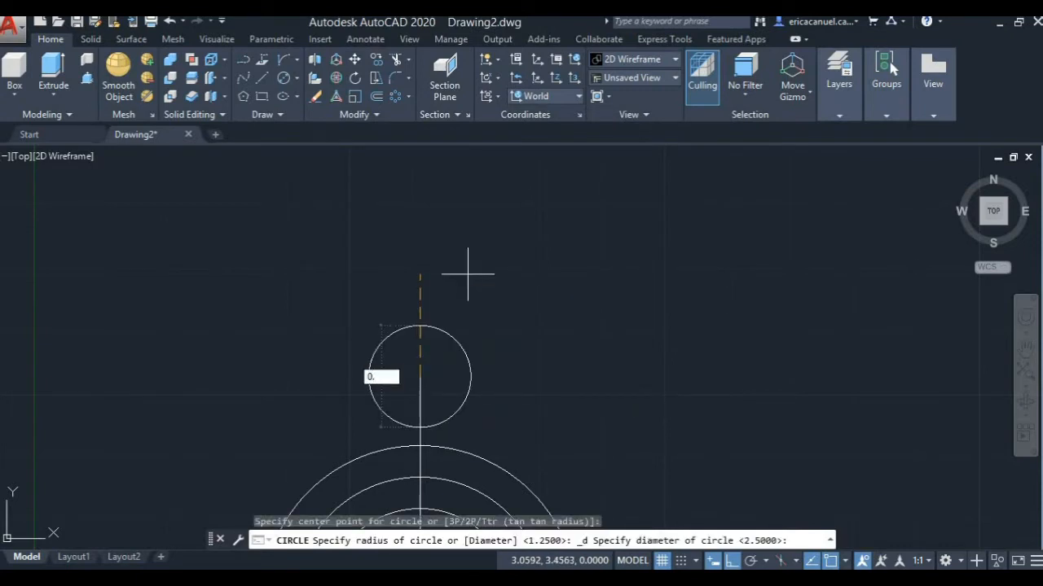
key(Return)
Step: Create a polar array of the 0.75 diameter circle around the concentric circles' centre with 8 items
scroll(507, 302, down, 3)
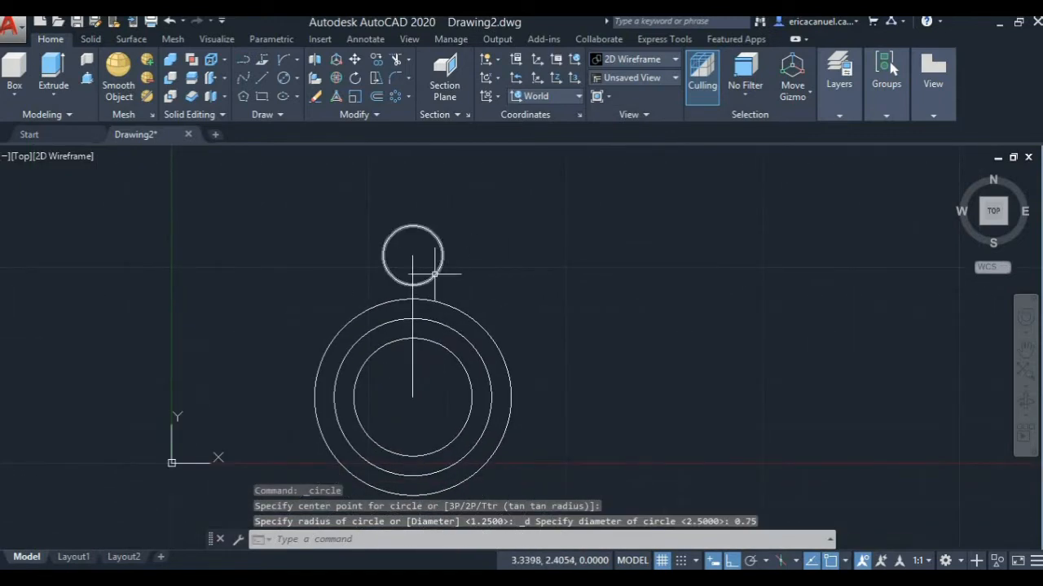
click(434, 274)
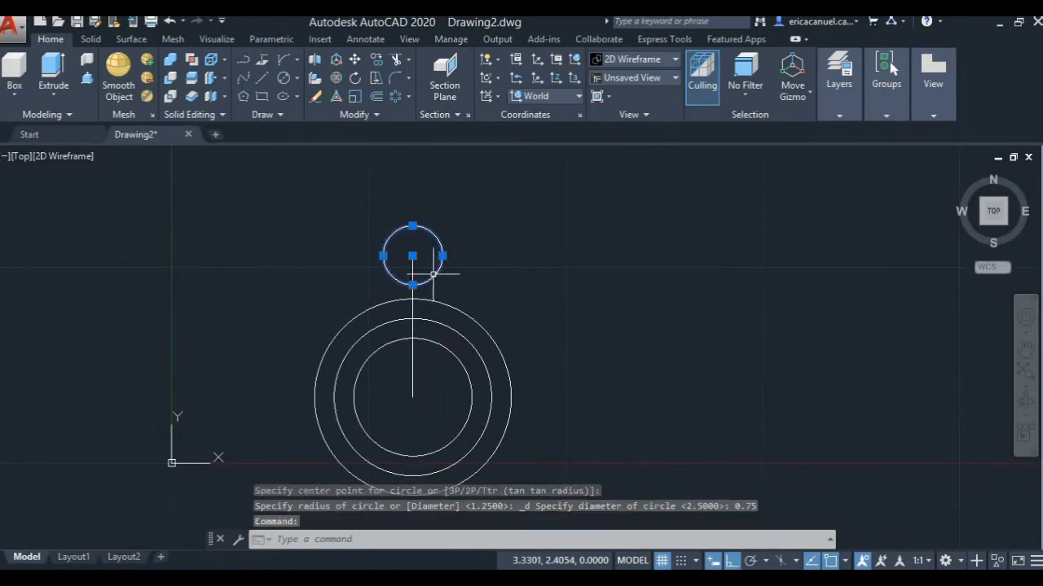
click(396, 98)
click(394, 99)
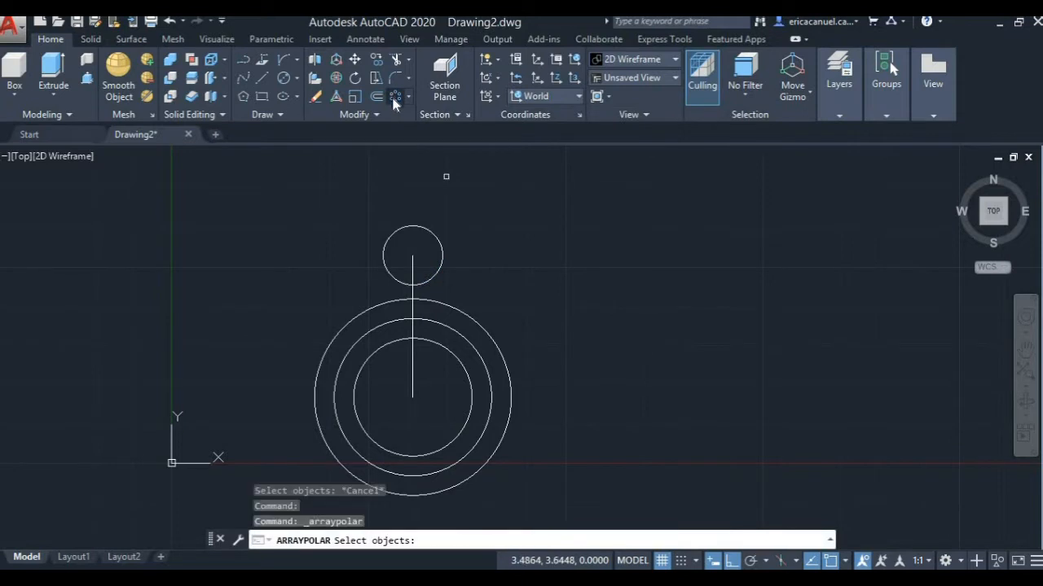
click(419, 227)
key(Return)
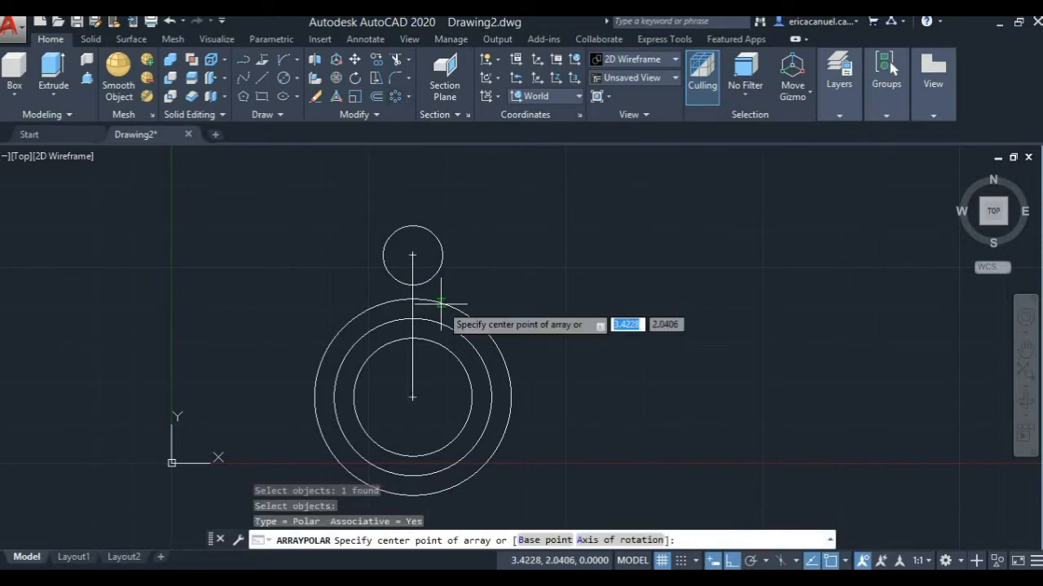
click(412, 396)
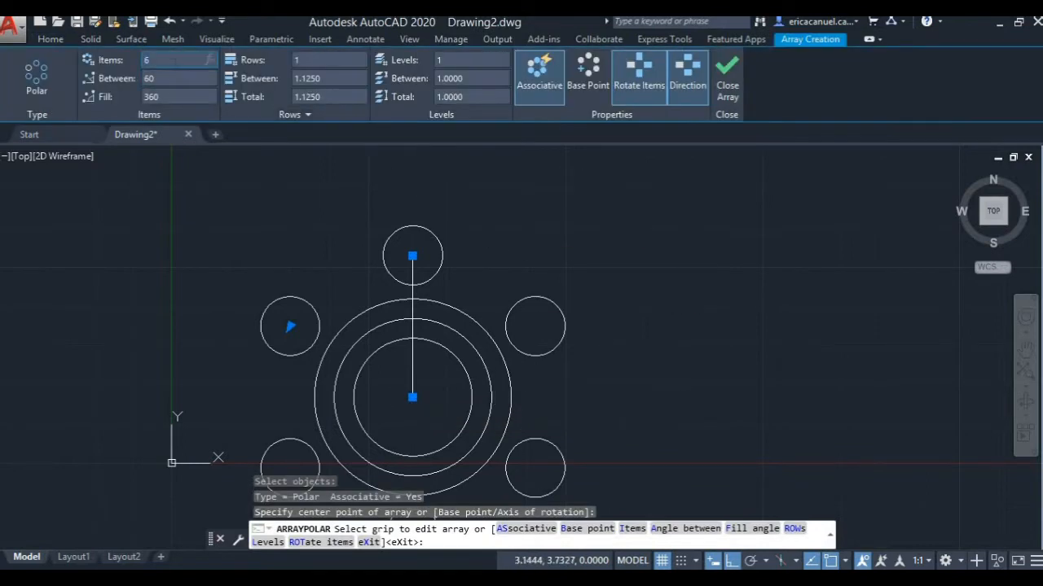
text(8)
key(Return)
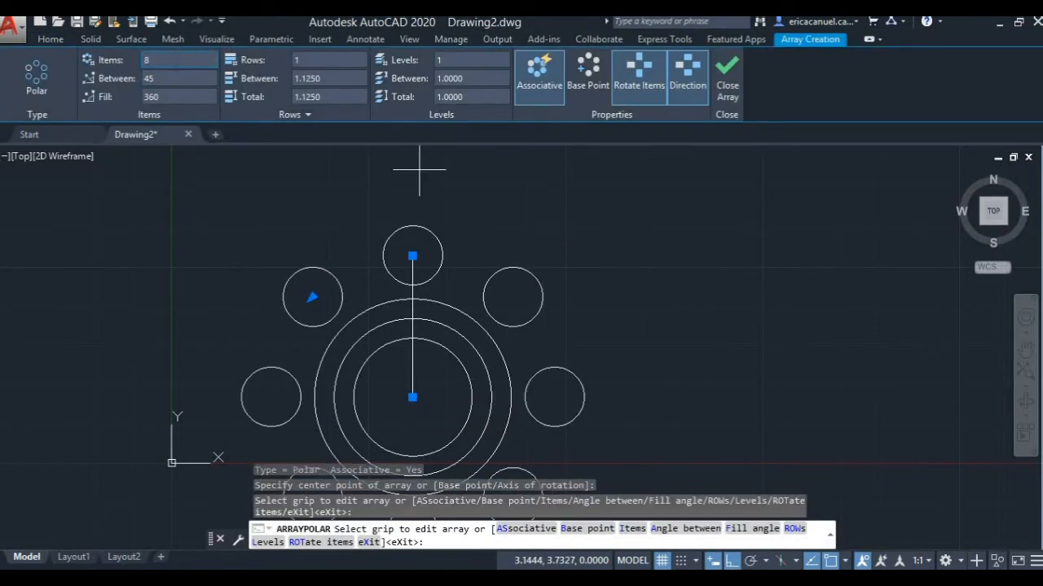
click(727, 82)
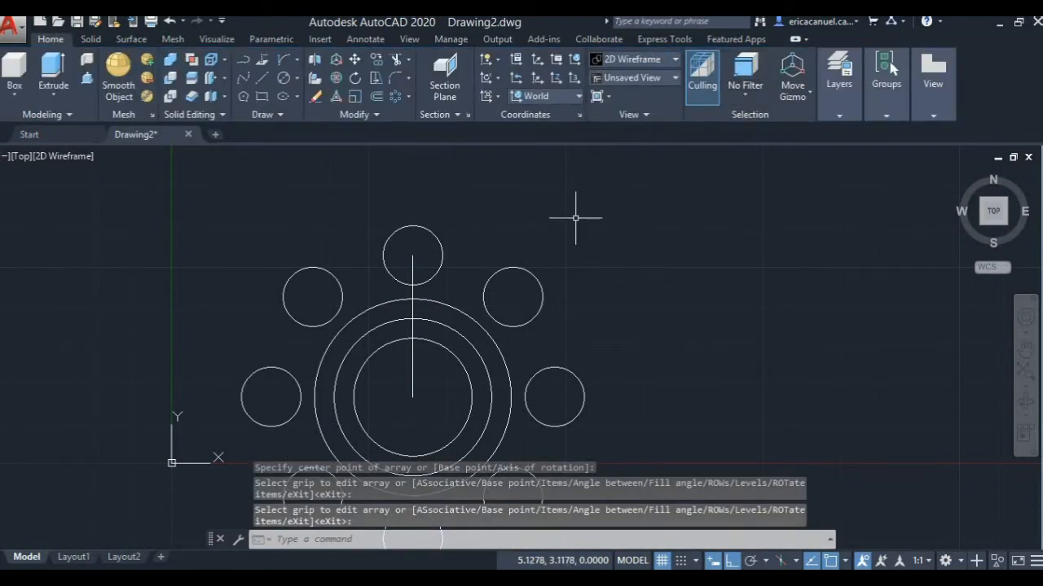
Step: Draw connected lines from the common centre, 0.25 horizontally toward positive X and 0.25 vertically upward
middle_drag(605, 361, 599, 302)
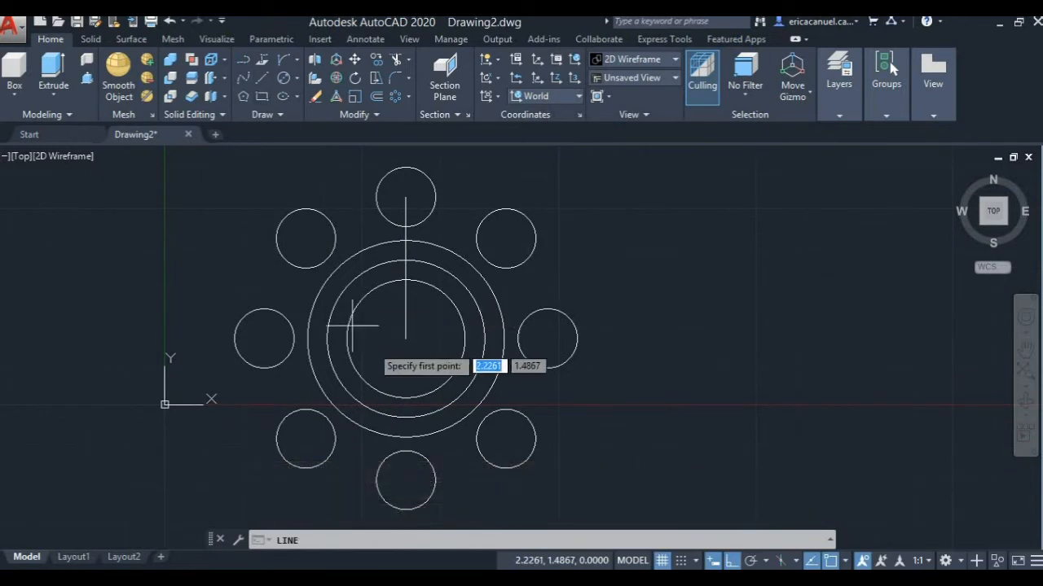
click(406, 338)
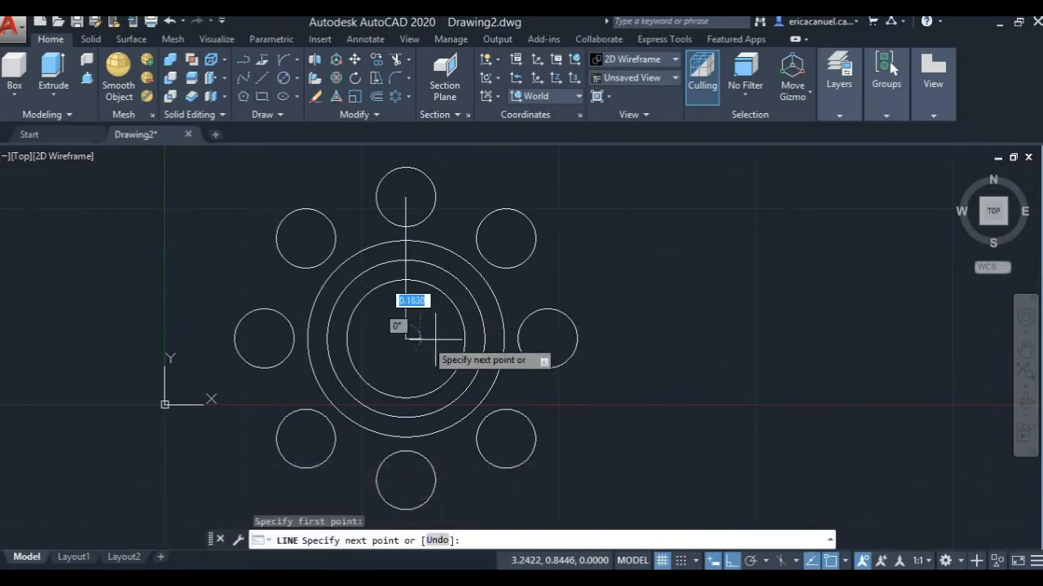
text(0)
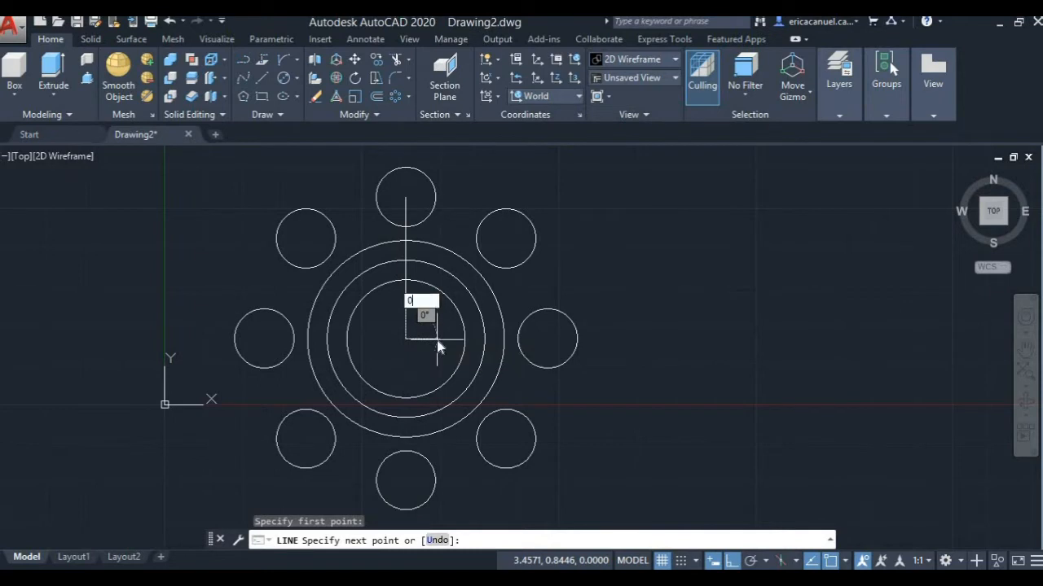
text(.25)
key(Return)
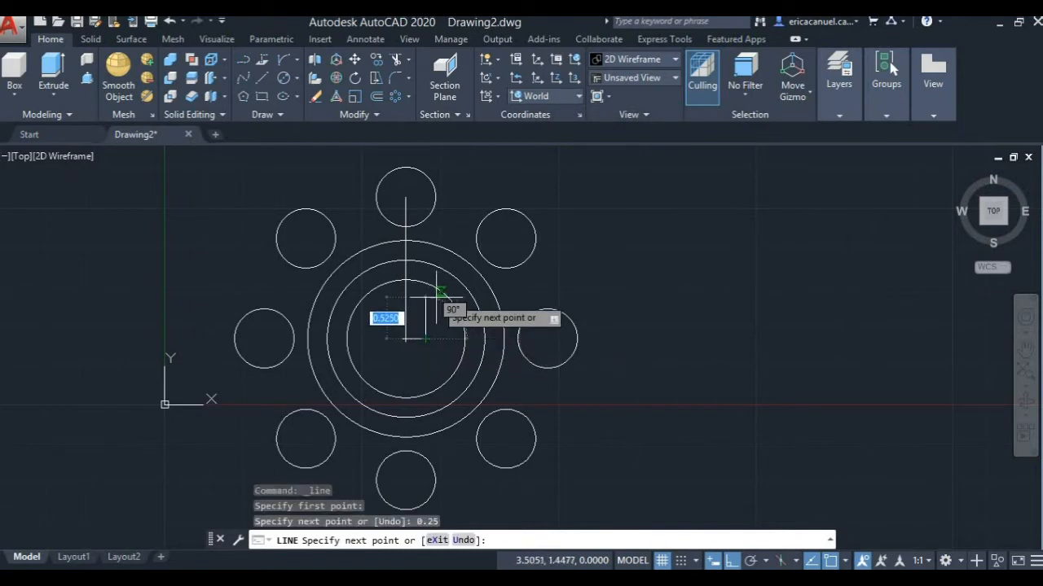
text(0)
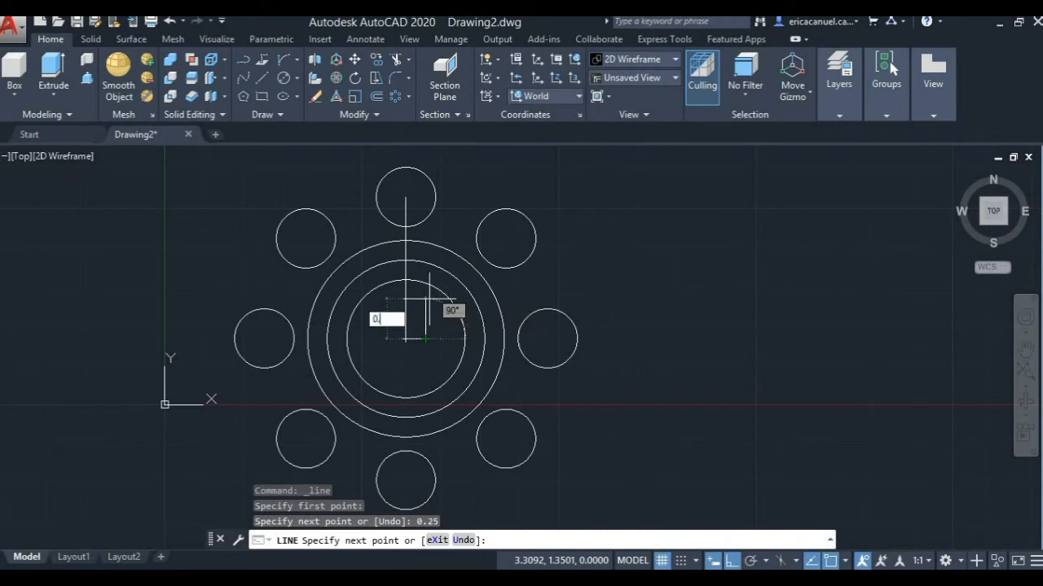
text(.25)
key(Return)
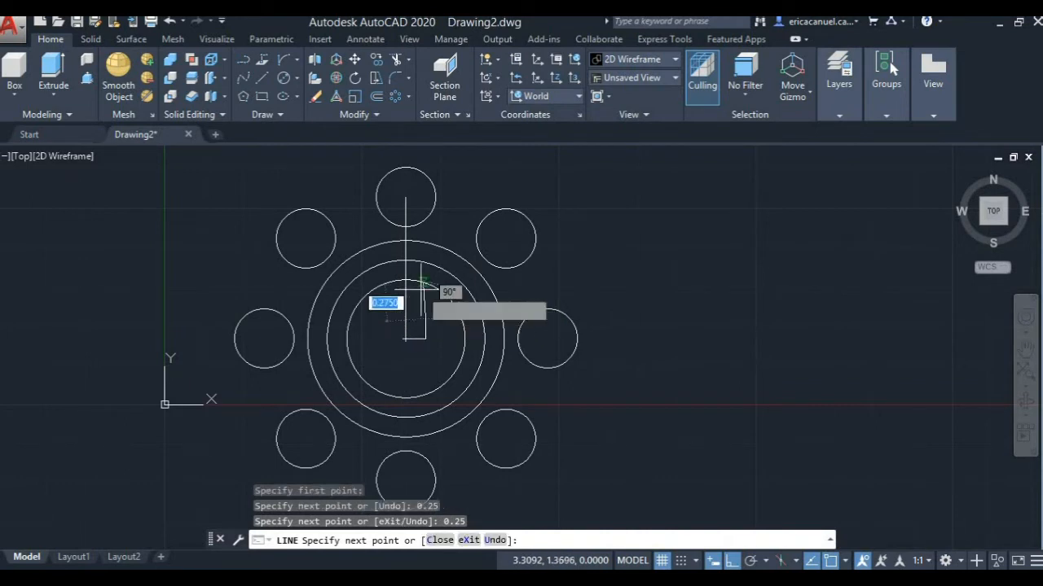
key(ctrl+x)
Step: Draw connected lines from the common centre, 0.25 horizontally toward negative X and 0.25 vertically upward
click(242, 59)
click(406, 339)
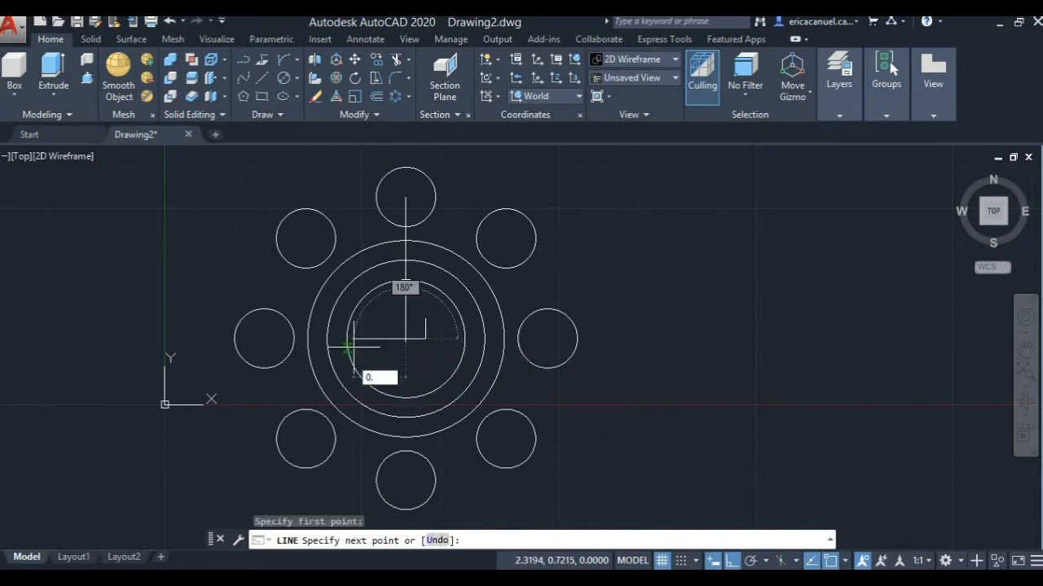
key(Return)
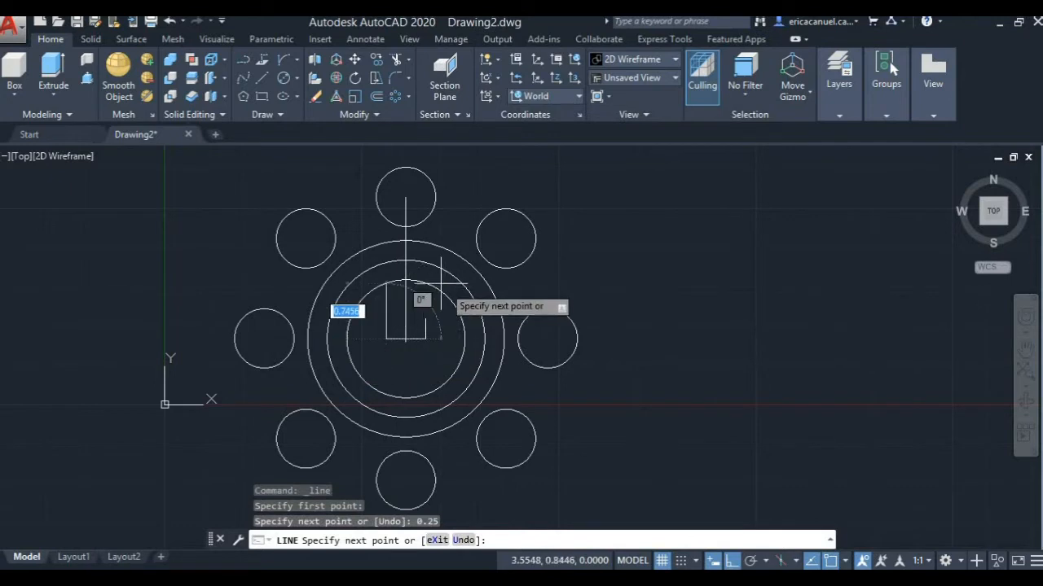
text(0)
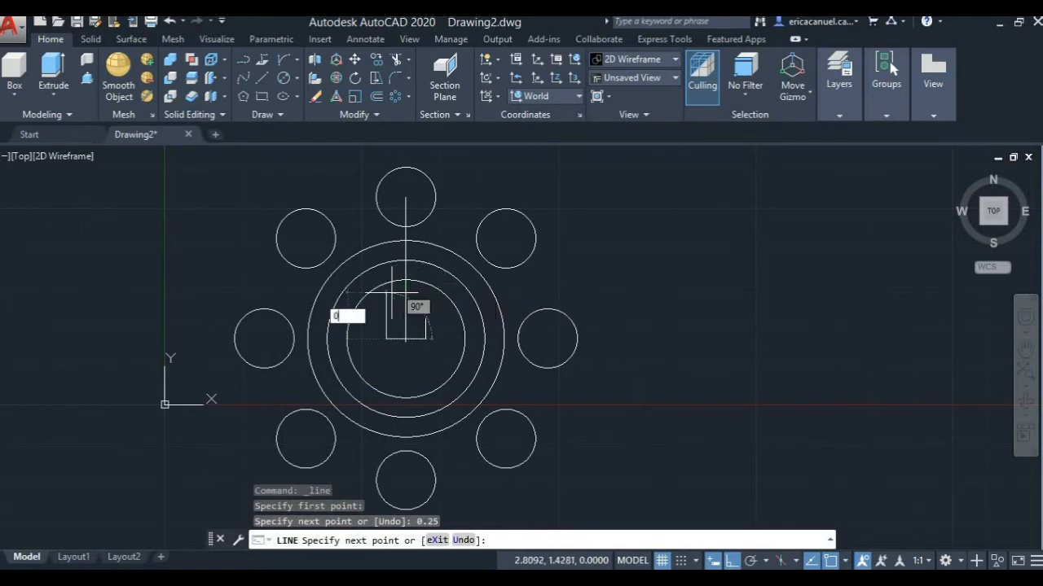
key(Return)
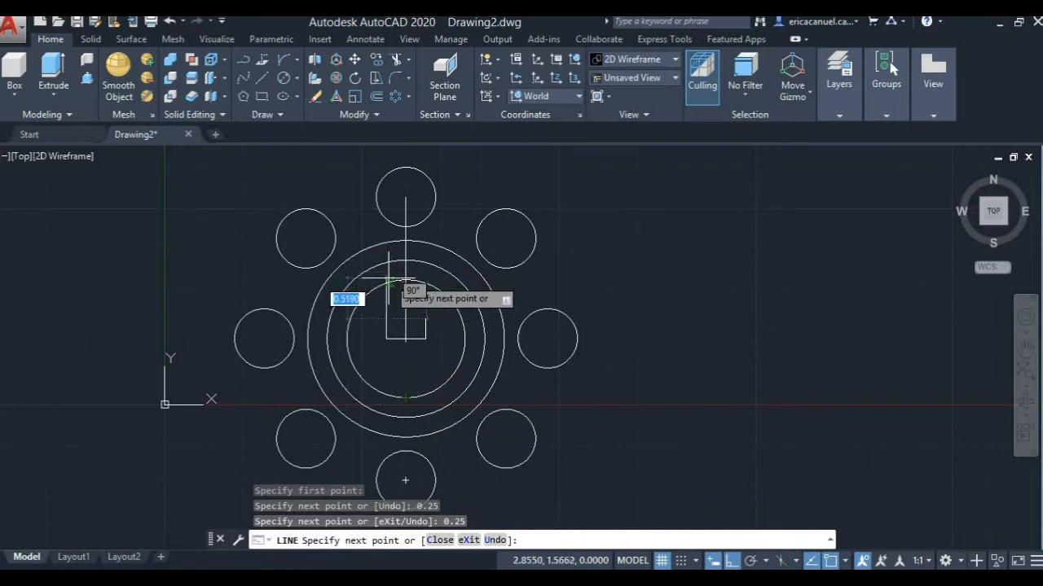
Step: Continue both short keyway sides with vertical lines running upward past the innermost circle
scroll(391, 277, up, 2)
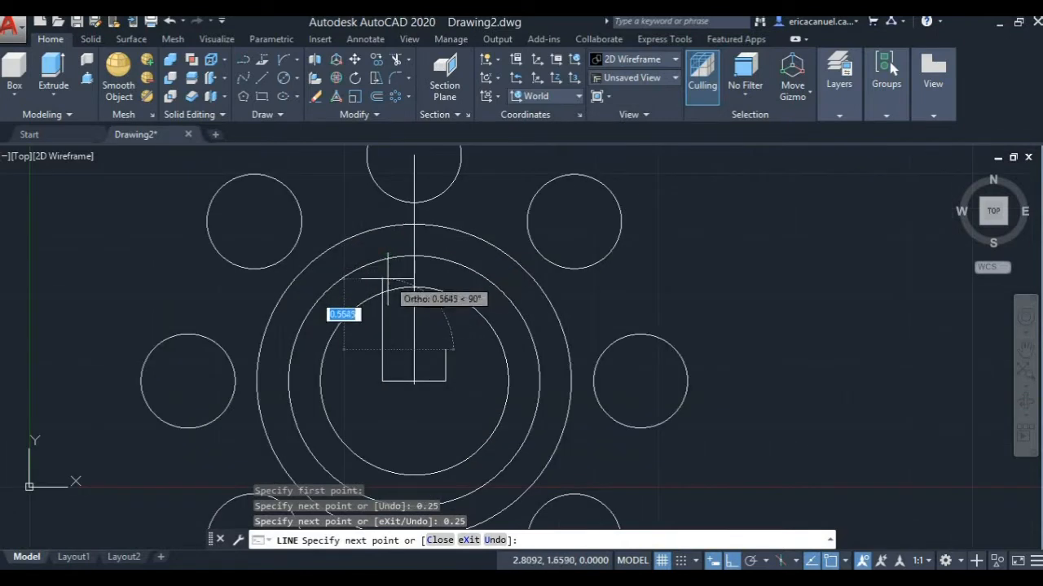
click(386, 279)
key(ctrl+x)
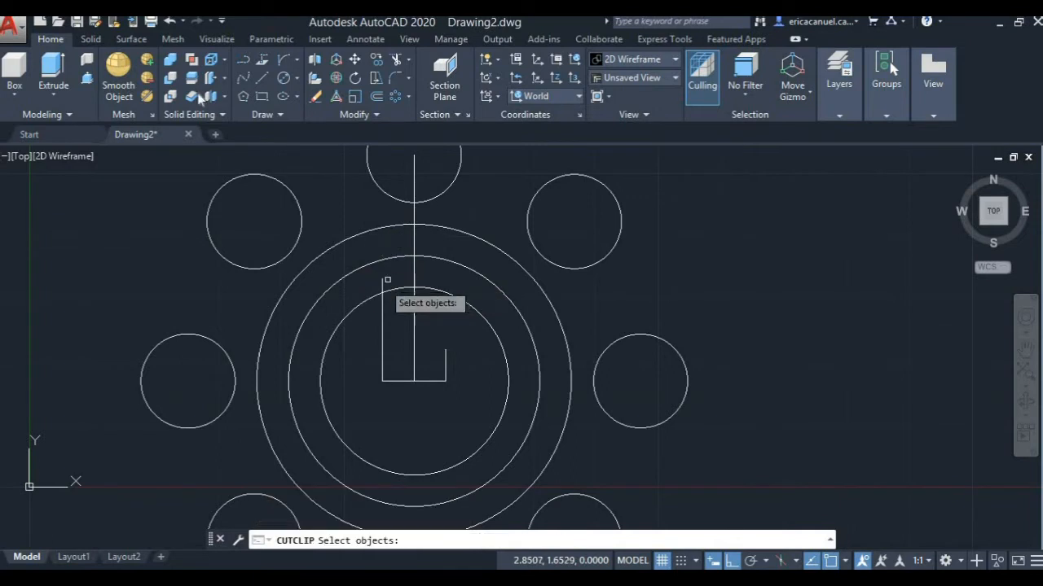
click(262, 78)
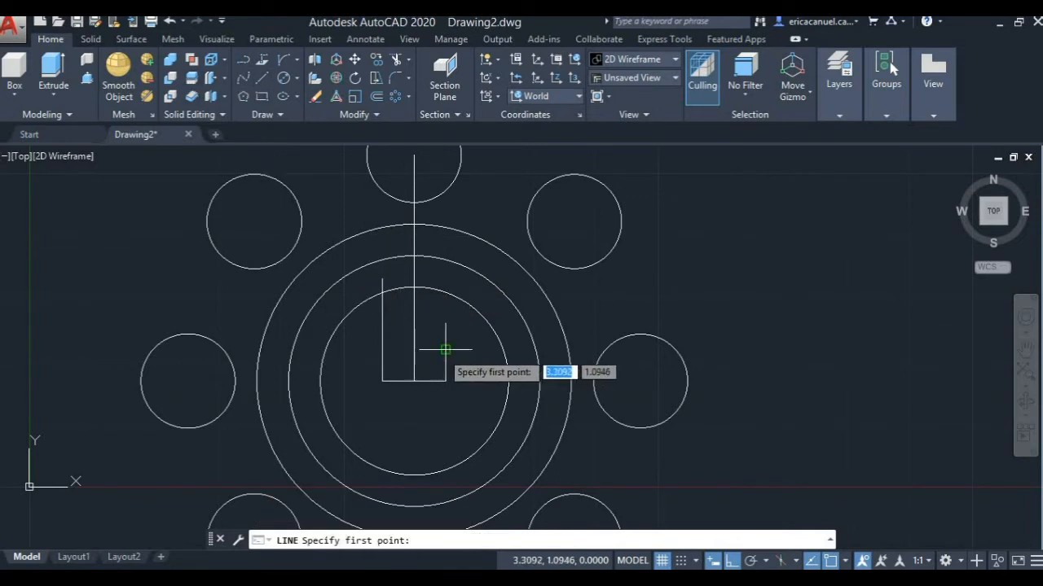
click(446, 350)
click(446, 286)
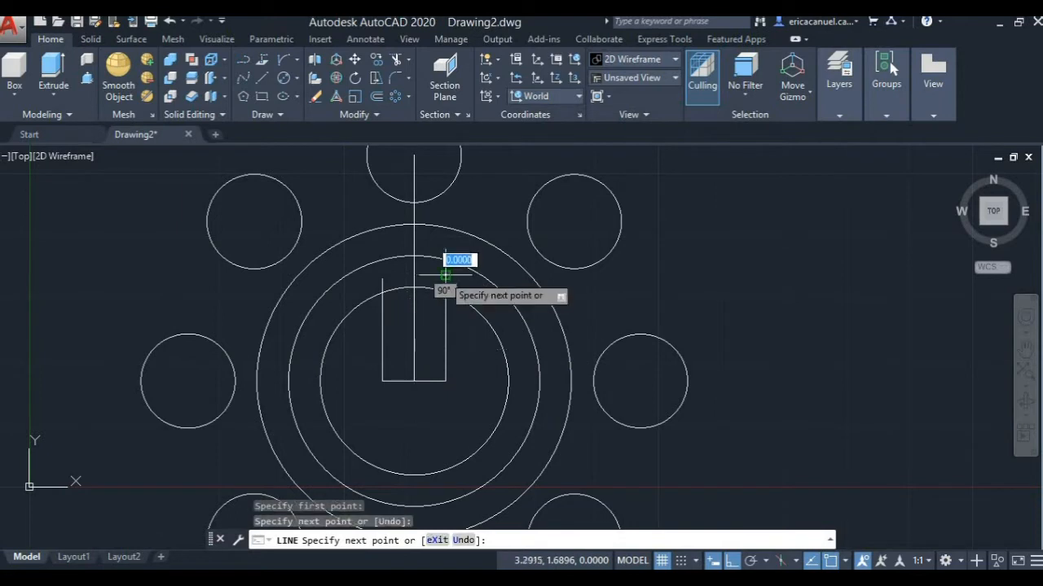
key(ctrl+c)
key(Return)
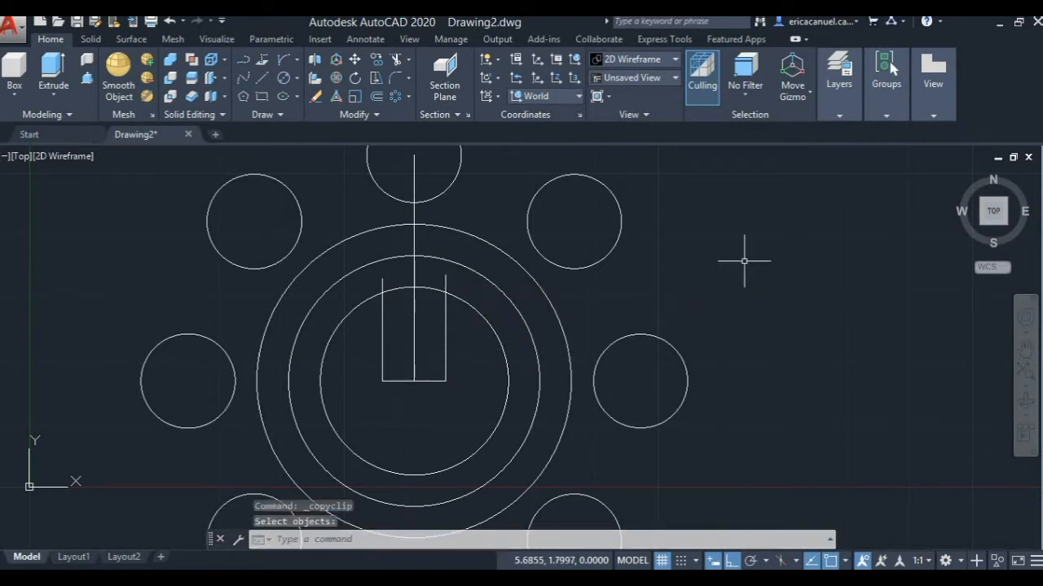
Step: Trim the ends of both vertical keyway lines that project above the innermost circle, using all objects as cutting edges
scroll(485, 334, up, 2)
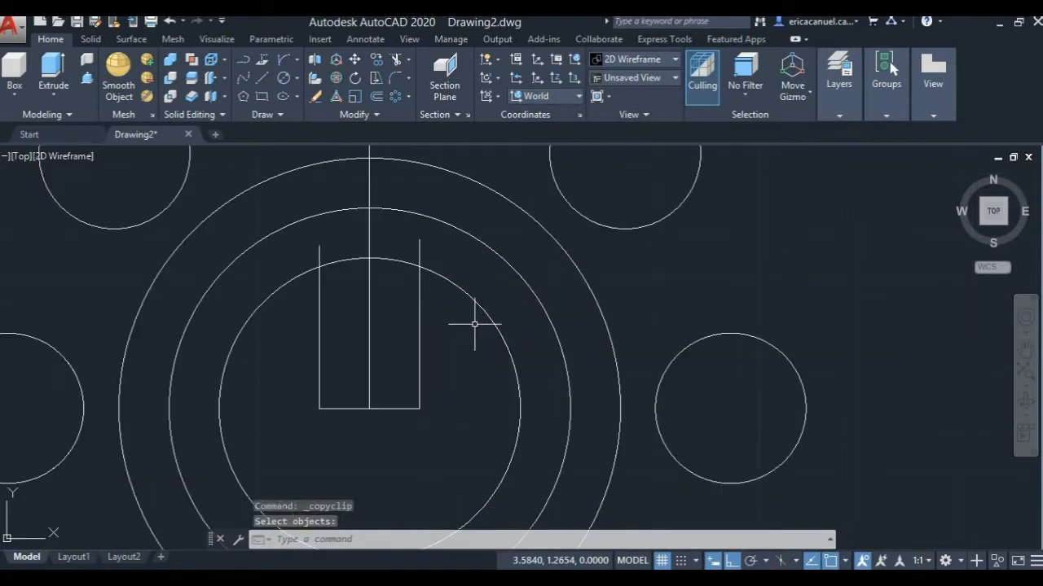
text(tr)
key(Return)
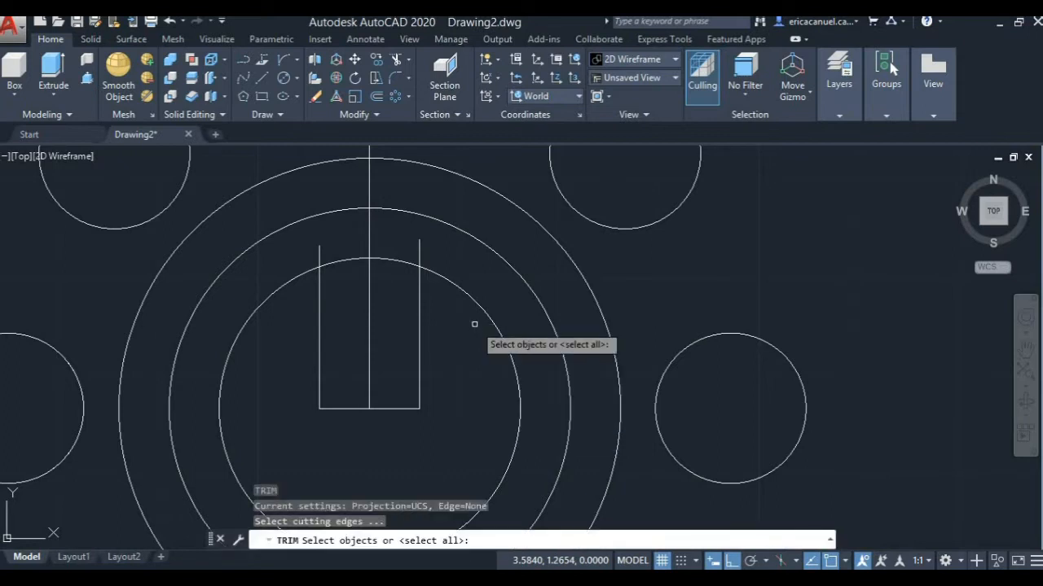
key(Return)
click(419, 250)
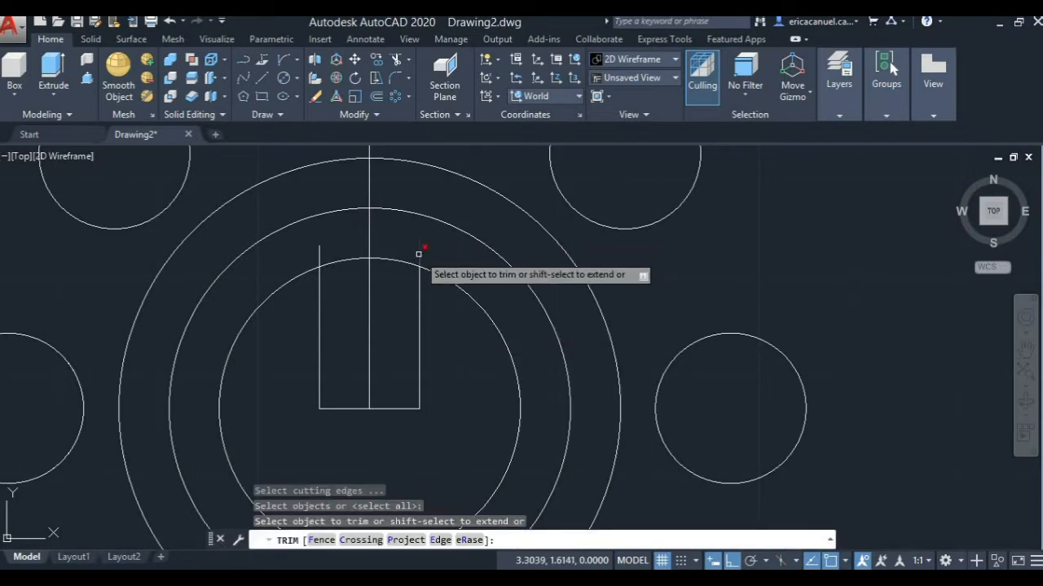
click(318, 256)
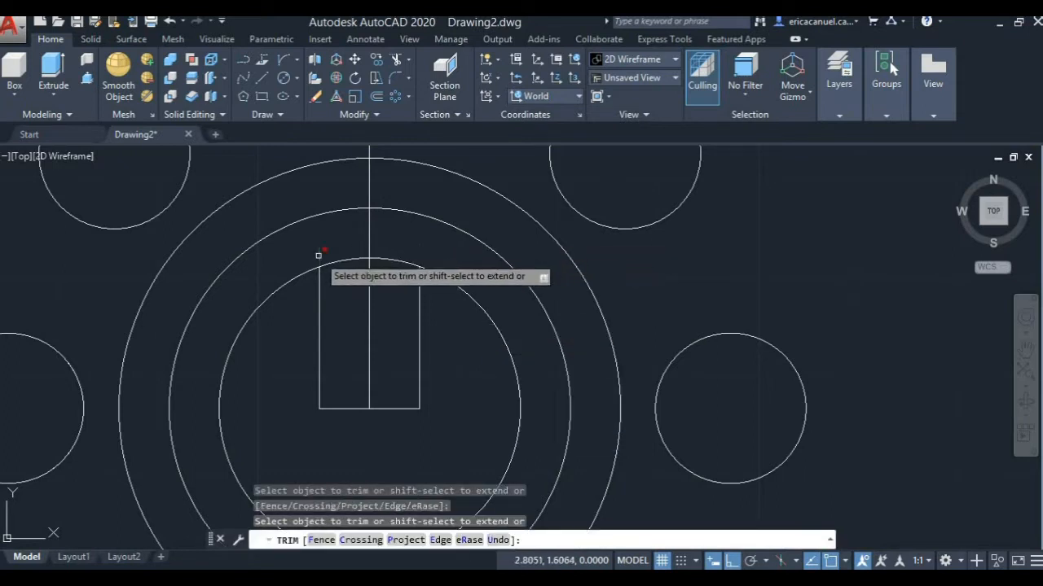
scroll(440, 277, down, 2)
right_click(666, 283)
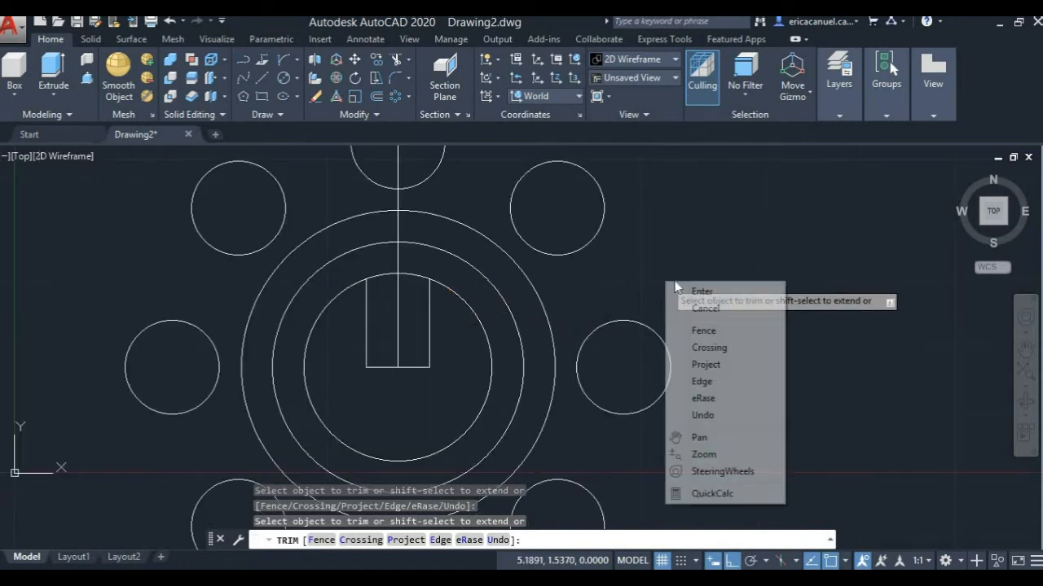
click(700, 291)
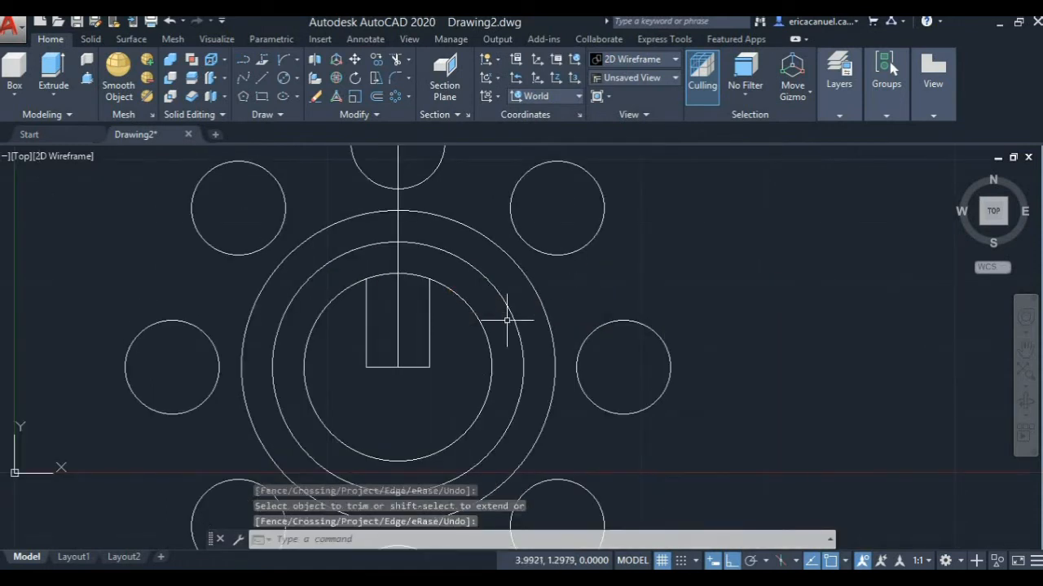
Step: Remove the vertical construction line running from the common centre to the uppermost surrounding circle
click(466, 380)
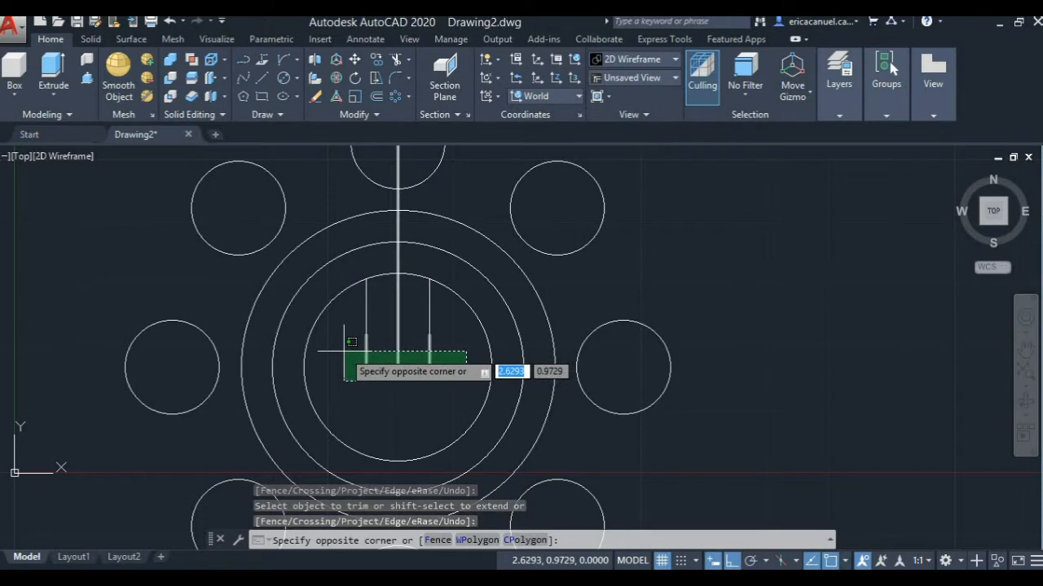
click(456, 366)
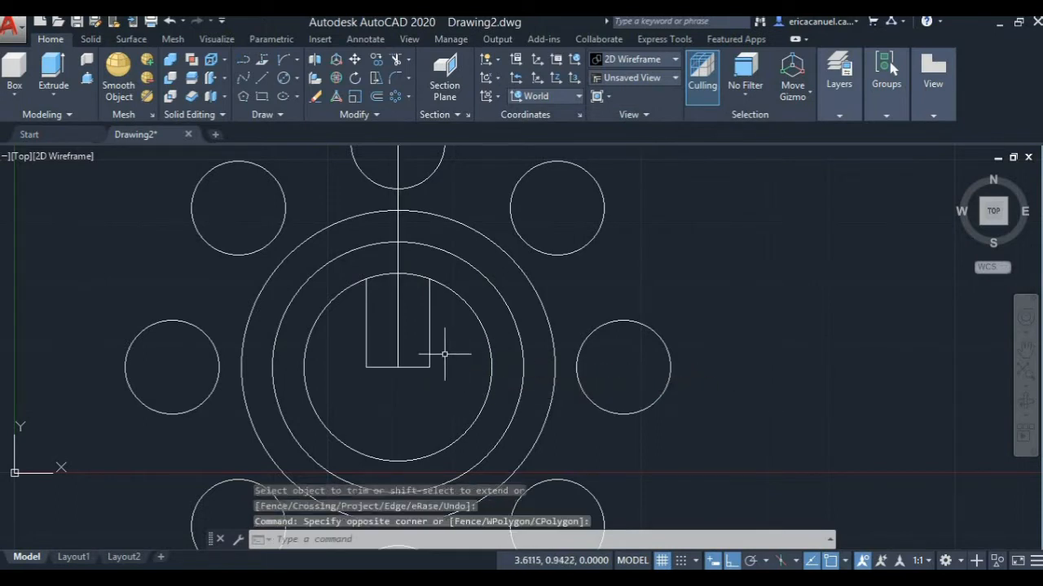
click(398, 339)
key(ctrl+x)
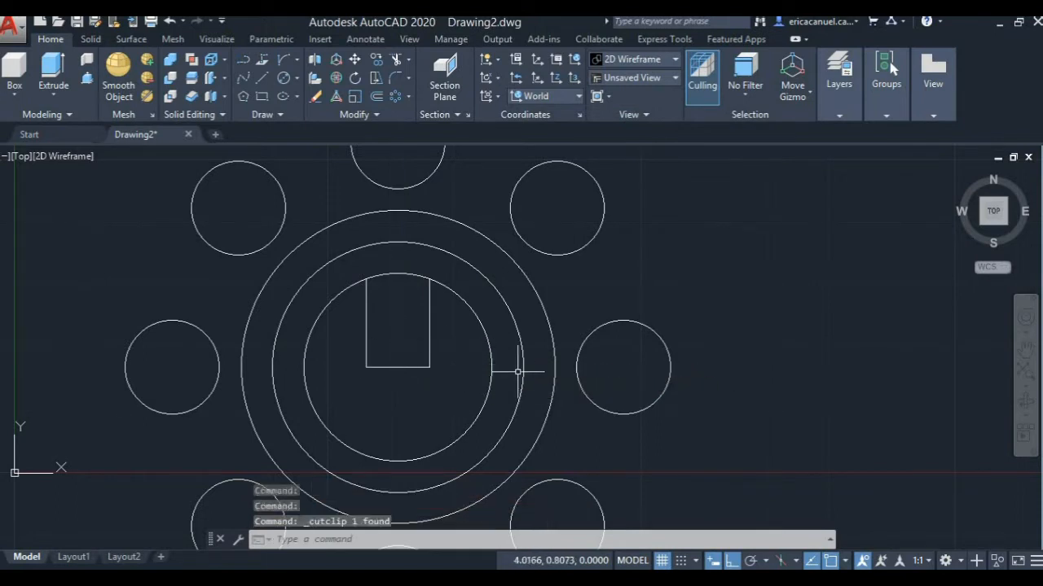
Step: Move the U-shaped 0.25 keyway lines straight up so the upper end of a side meets the innermost circle
click(461, 373)
click(352, 340)
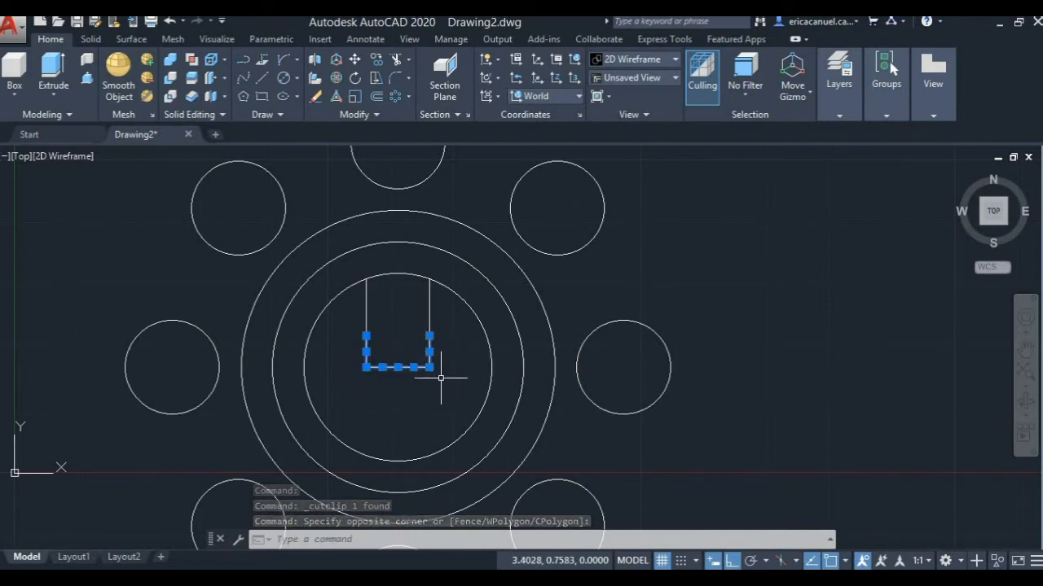
click(356, 59)
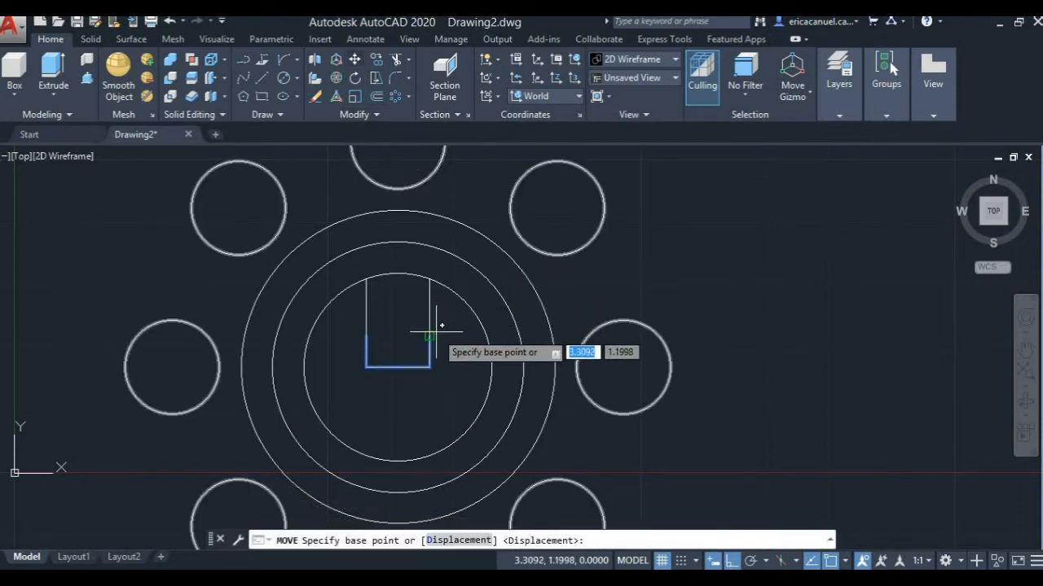
click(397, 367)
scroll(440, 278, up, 4)
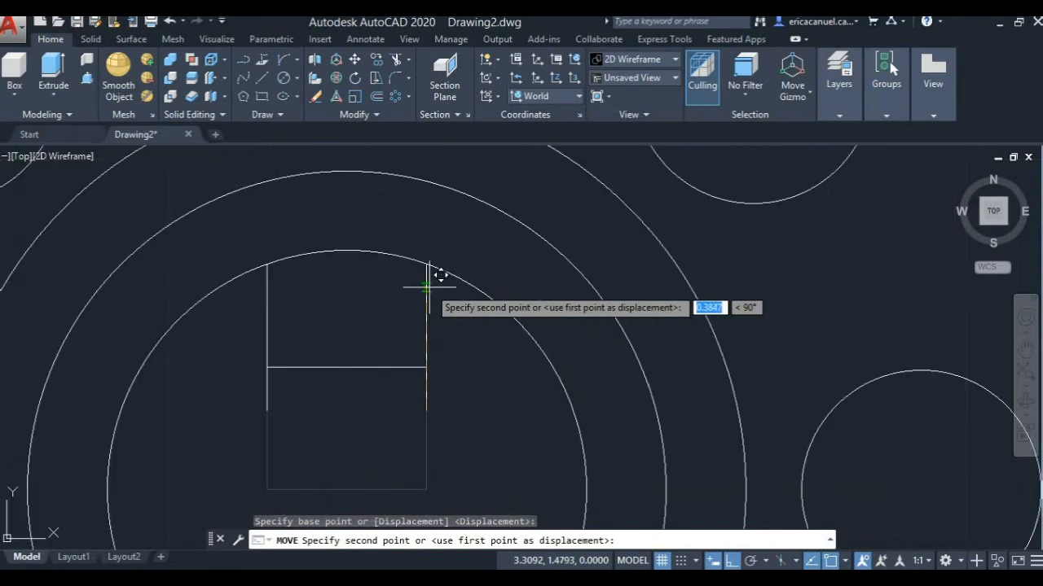
click(441, 259)
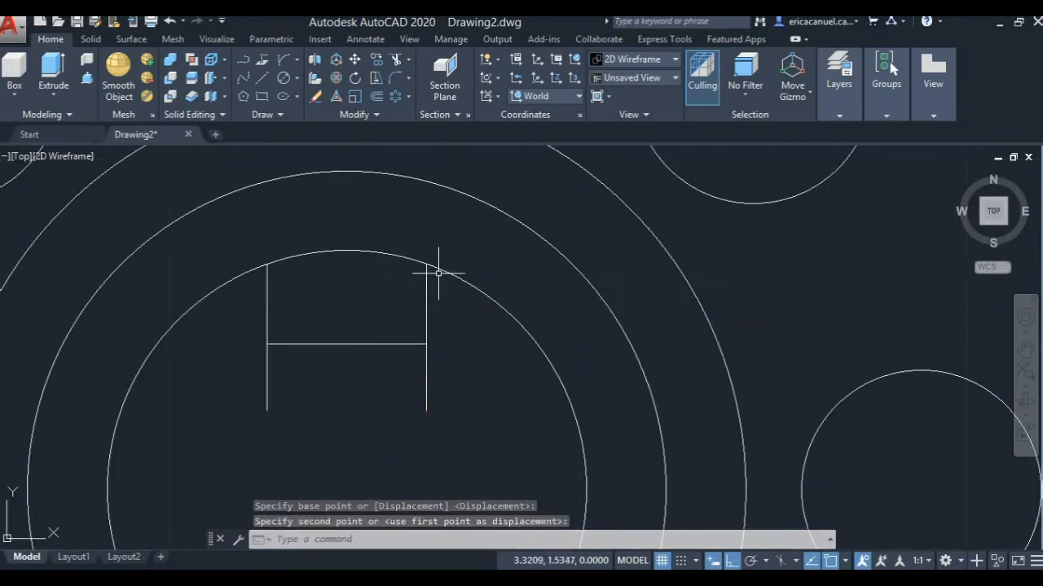
Step: Remove the two leftover vertical lines that extend below the moved keyway on both sides
click(429, 371)
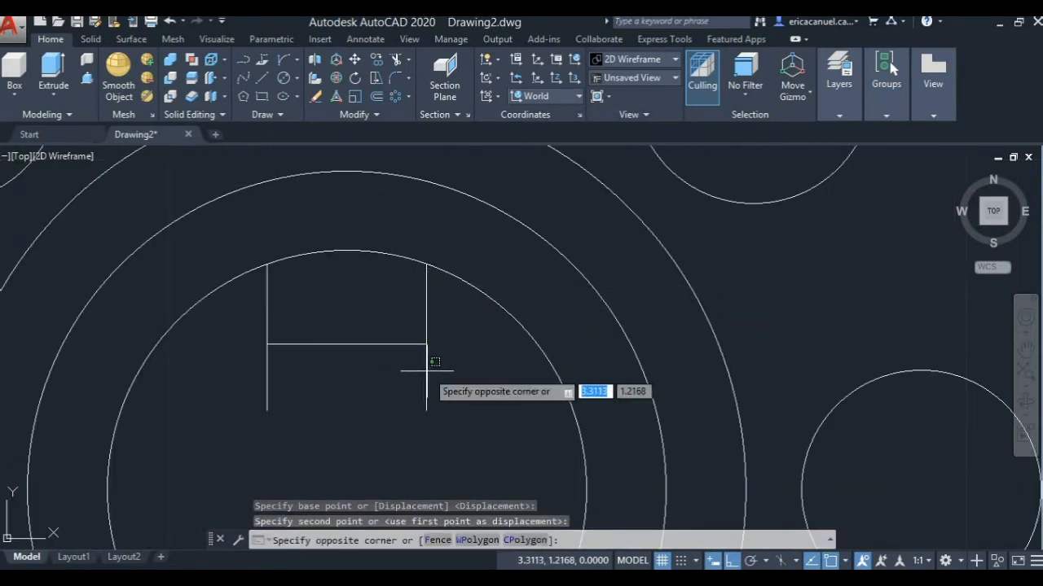
click(427, 371)
click(425, 382)
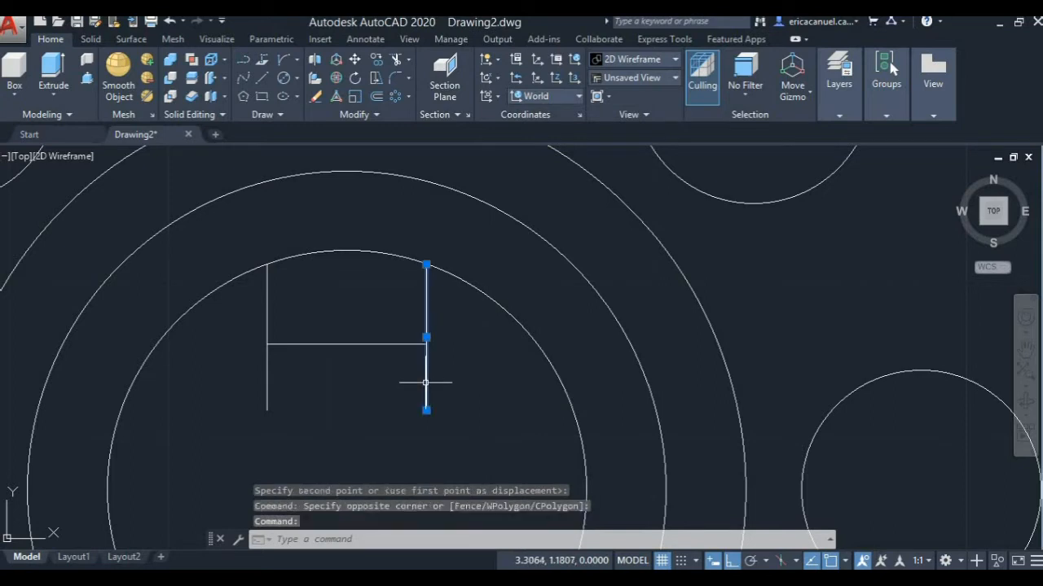
key(ctrl+x)
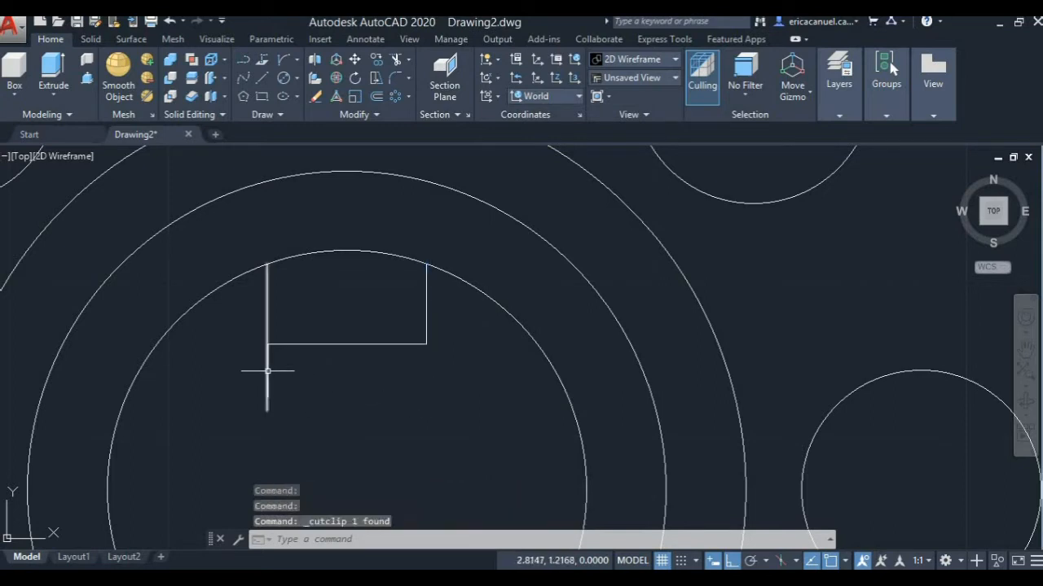
click(269, 371)
click(268, 372)
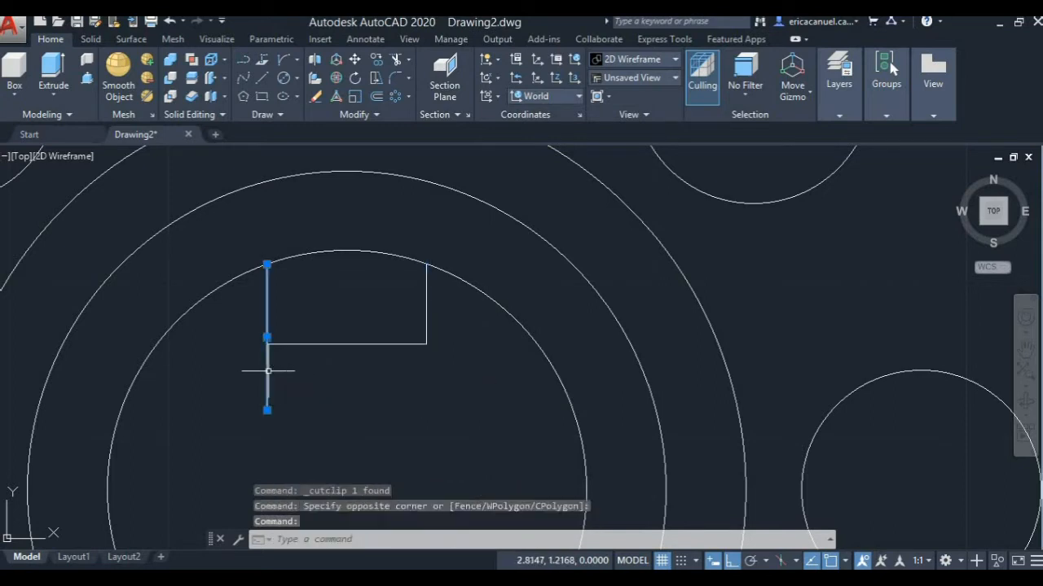
key(ctrl+x)
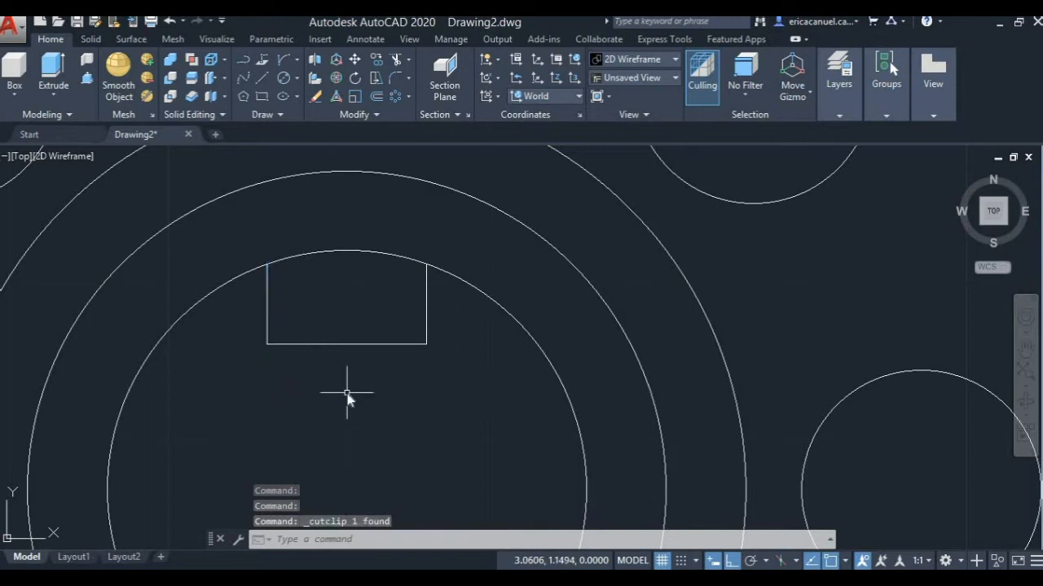
Step: Trim away the innermost circle's arc between the two keyway sides
key(Return)
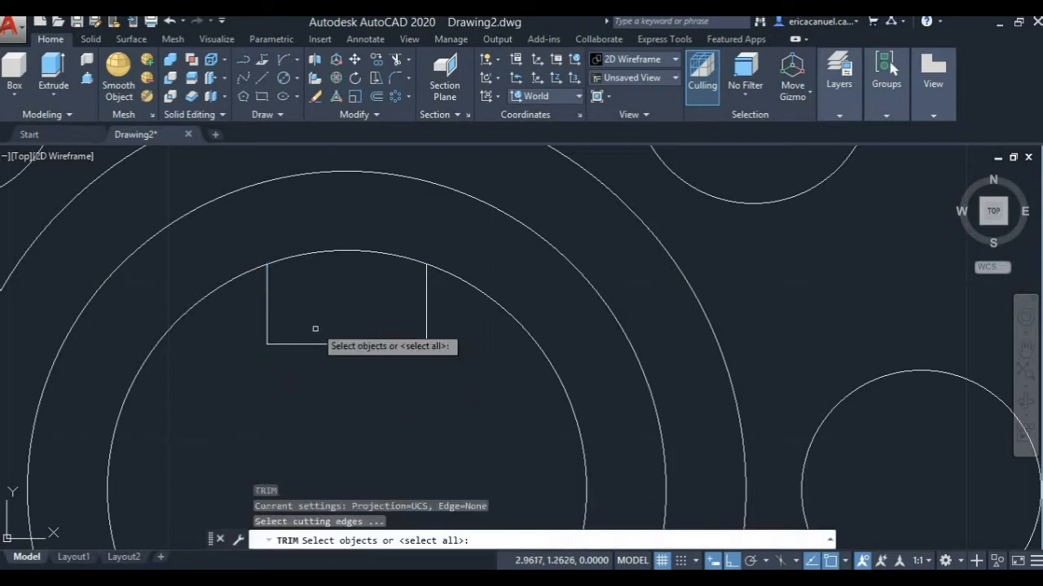
key(Return)
click(342, 250)
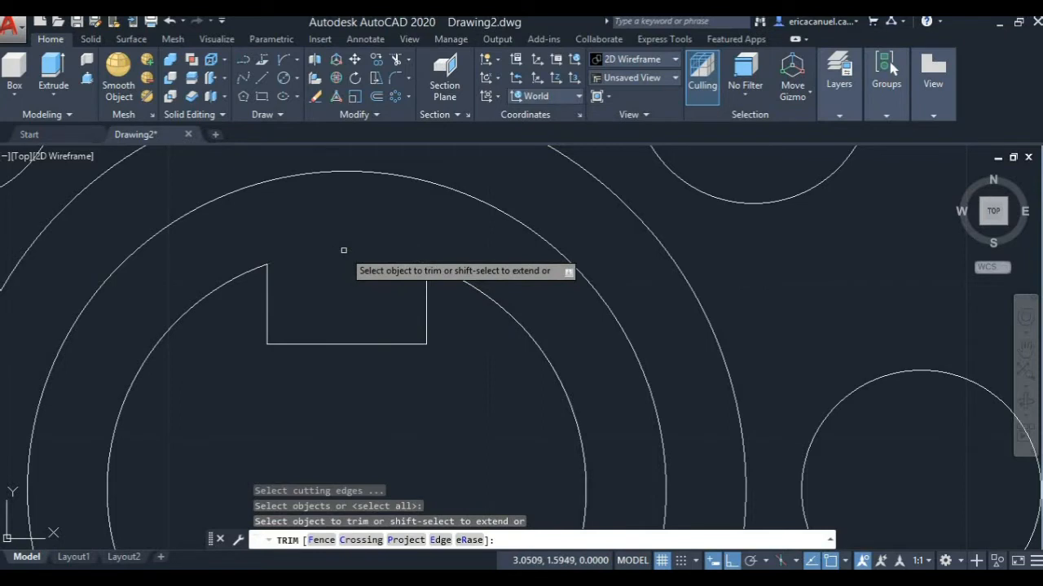
scroll(342, 251, down, 4)
key(ctrl+x)
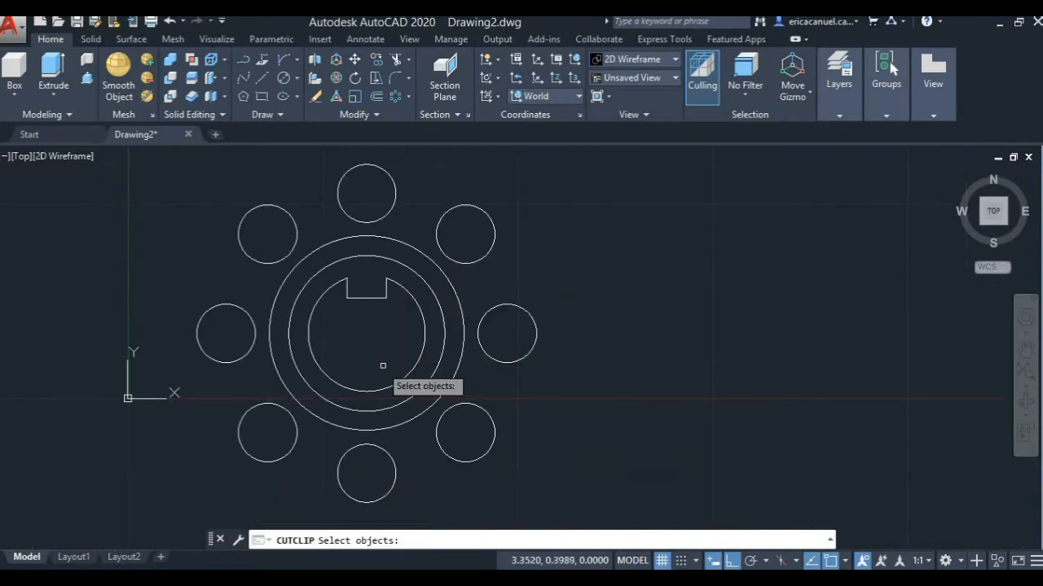
key(Escape)
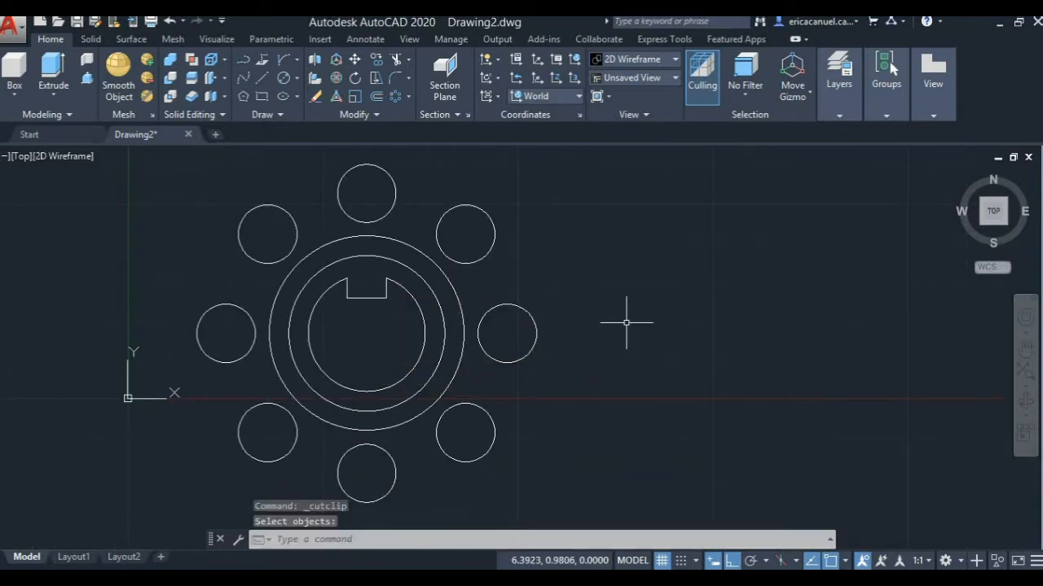
Step: Draw a circle of radius 2.3 around the common centre, enclosing the eight surrounding circles
mouse_move(428, 320)
middle_down()
mouse_move(470, 340)
mouse_move(525, 334)
middle_up()
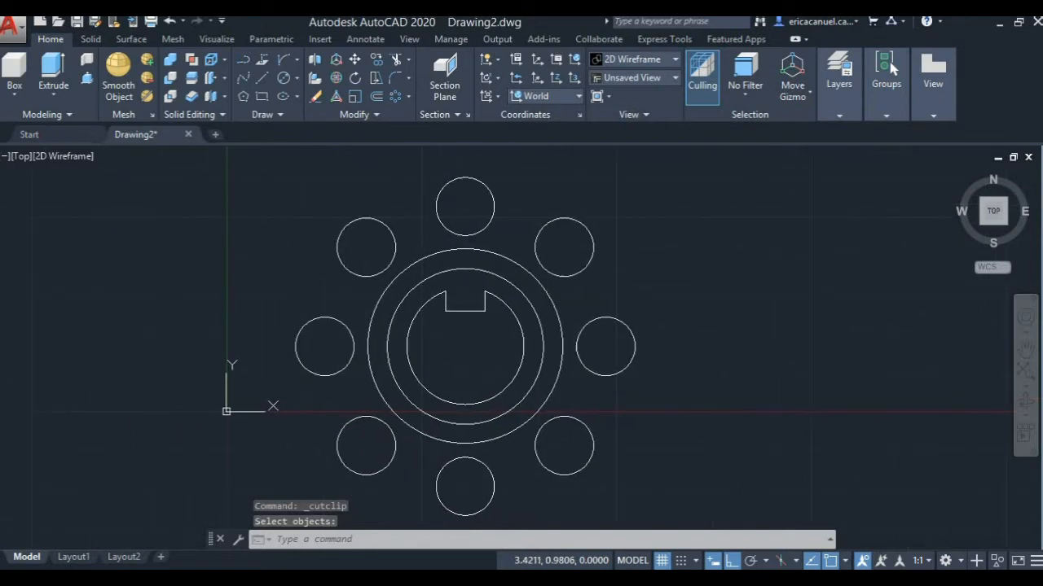
click(297, 79)
click(327, 112)
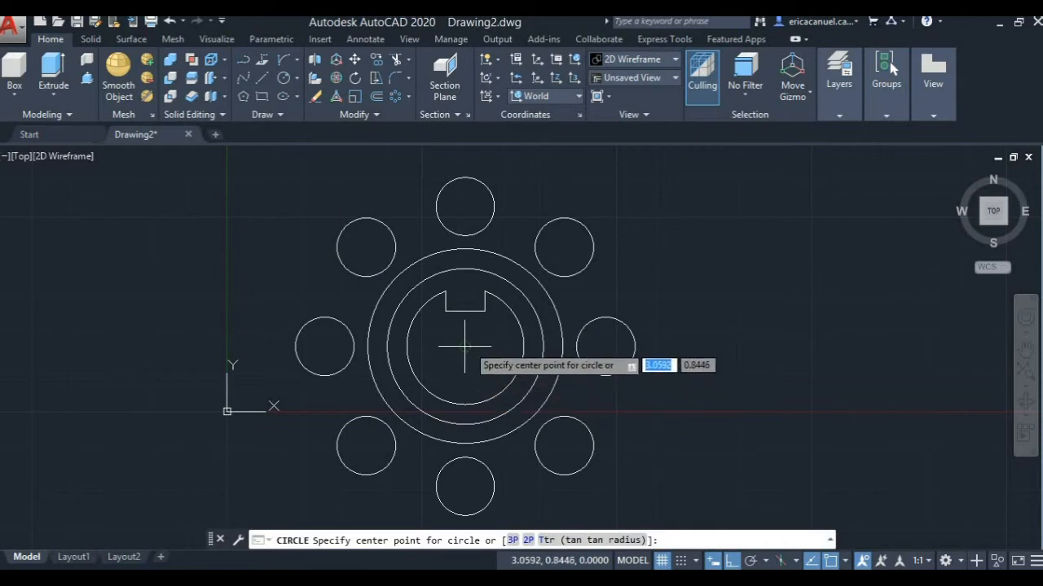
click(464, 347)
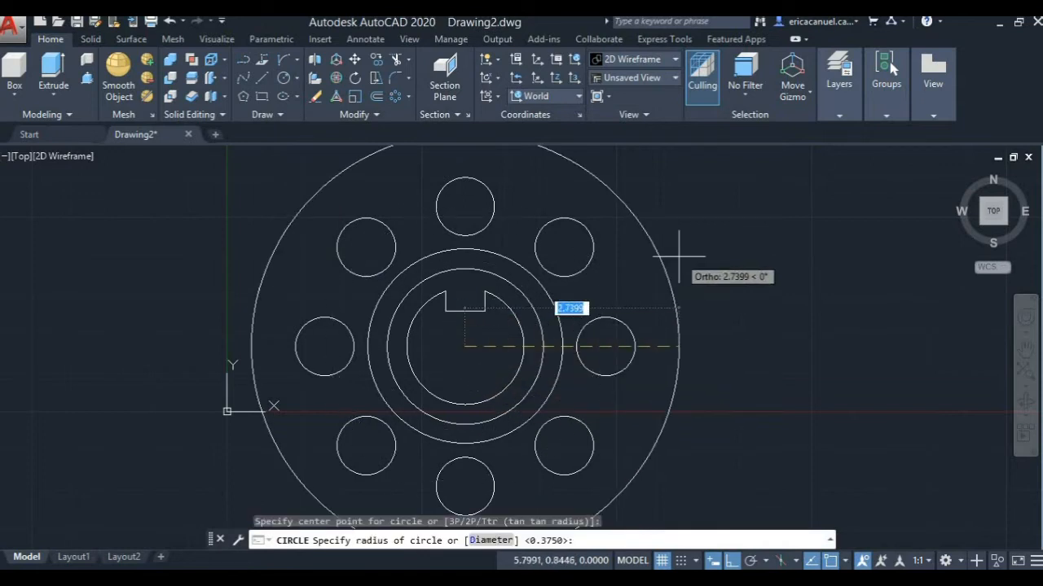
text(2)
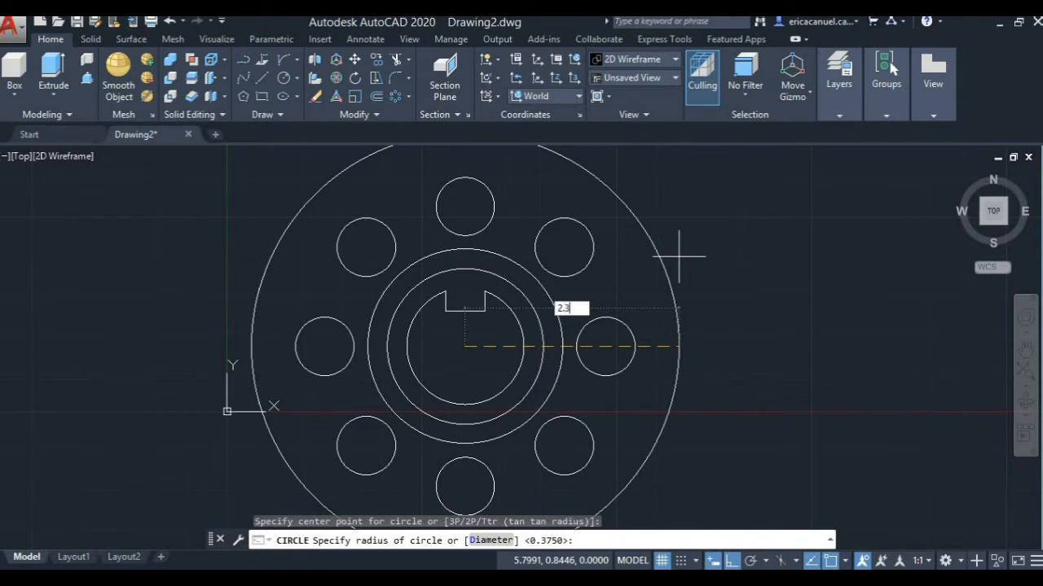
text(.3)
key(Return)
Step: Draw a second enclosing circle of radius 2.6 around the common centre
click(297, 79)
click(325, 100)
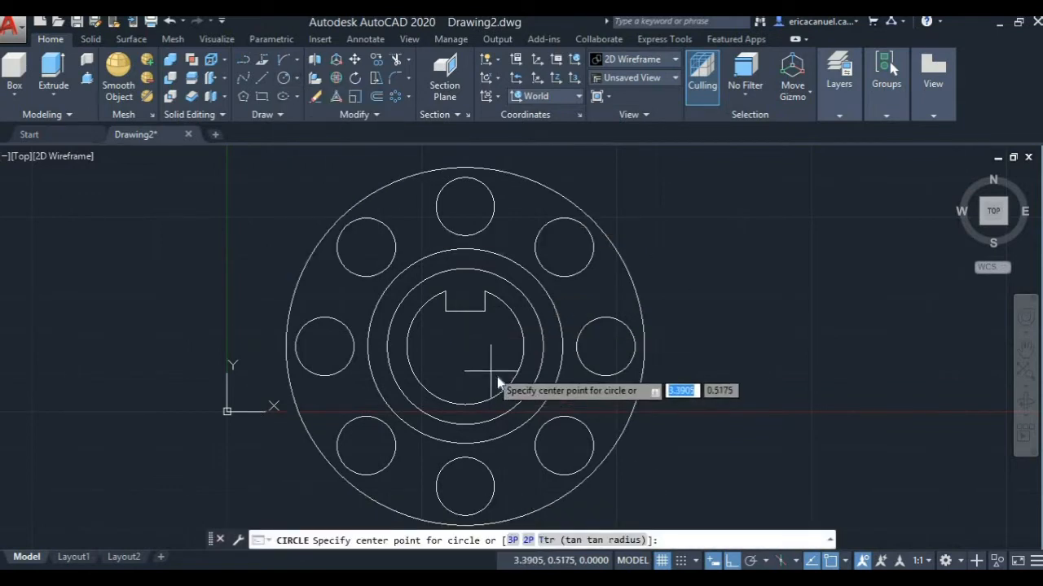
click(464, 346)
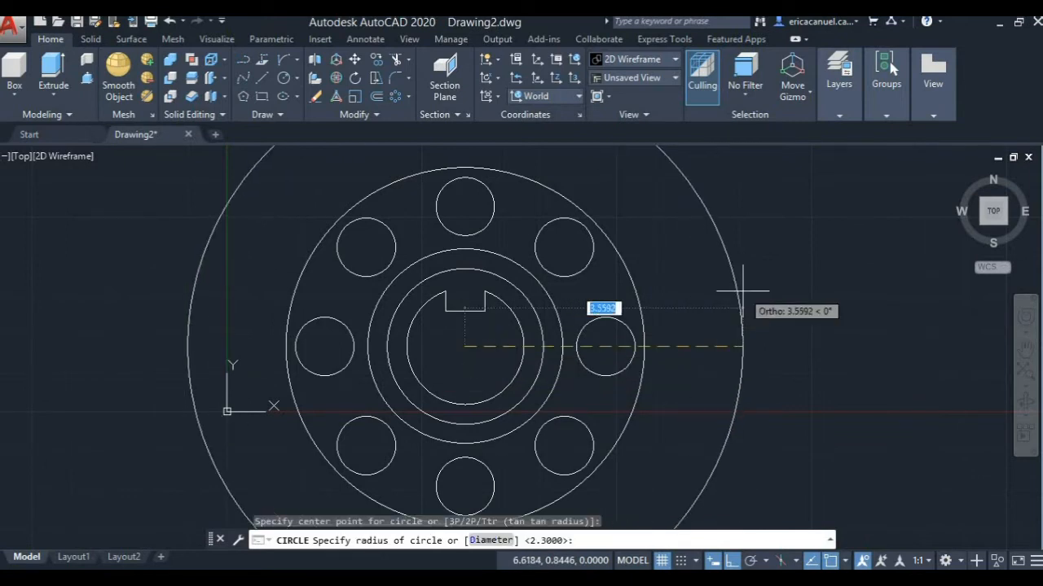
text(2.6)
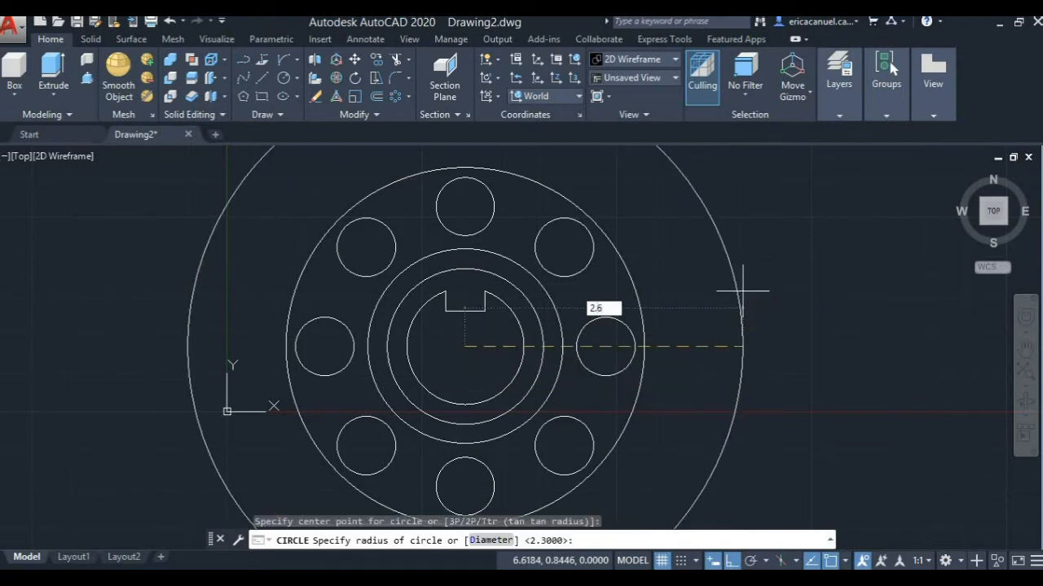
key(Return)
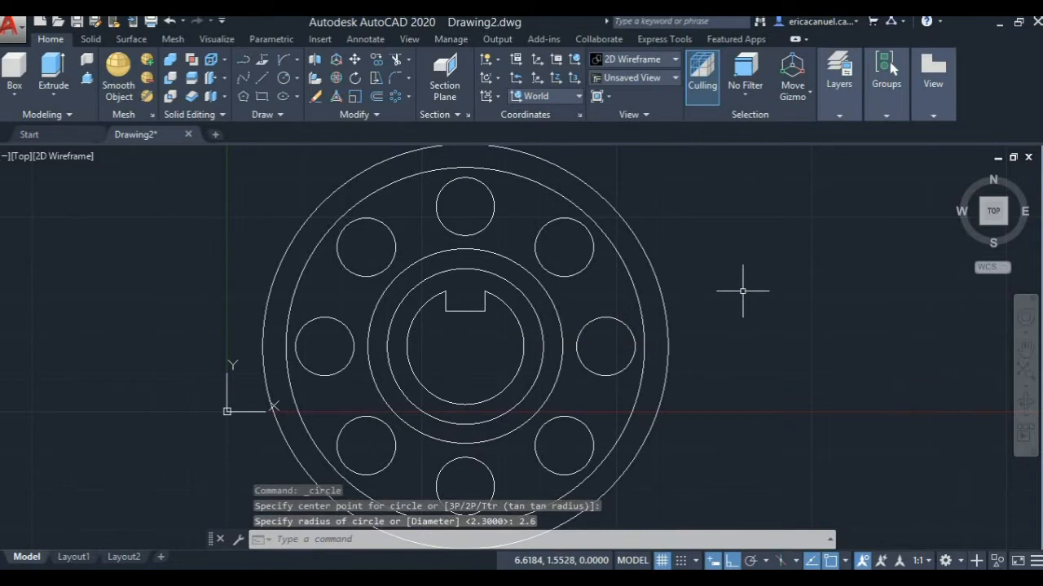
Step: Draw the outermost circle with a radius of 3.12 around the common centre
click(297, 77)
click(336, 128)
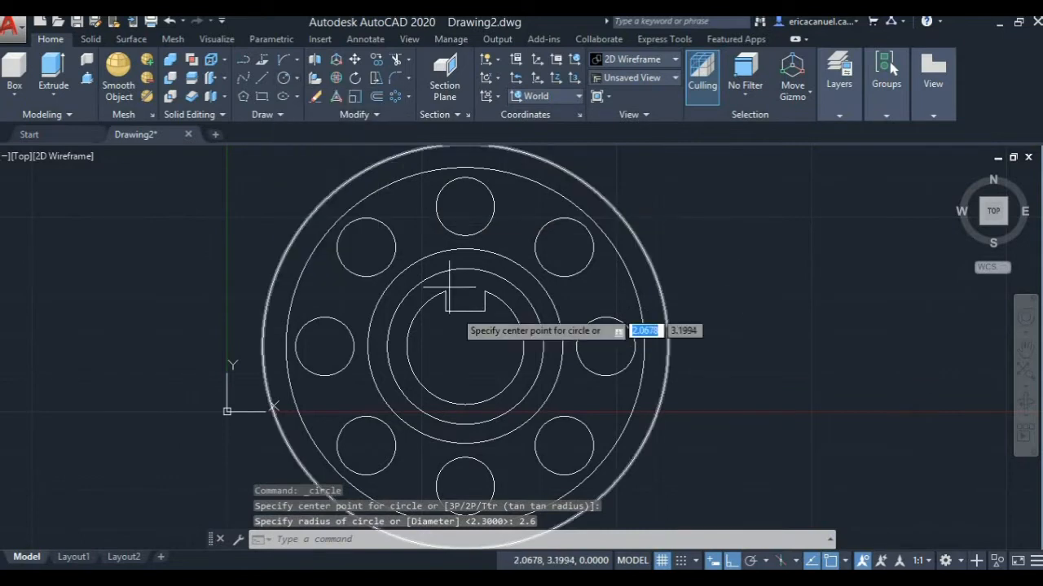
click(464, 347)
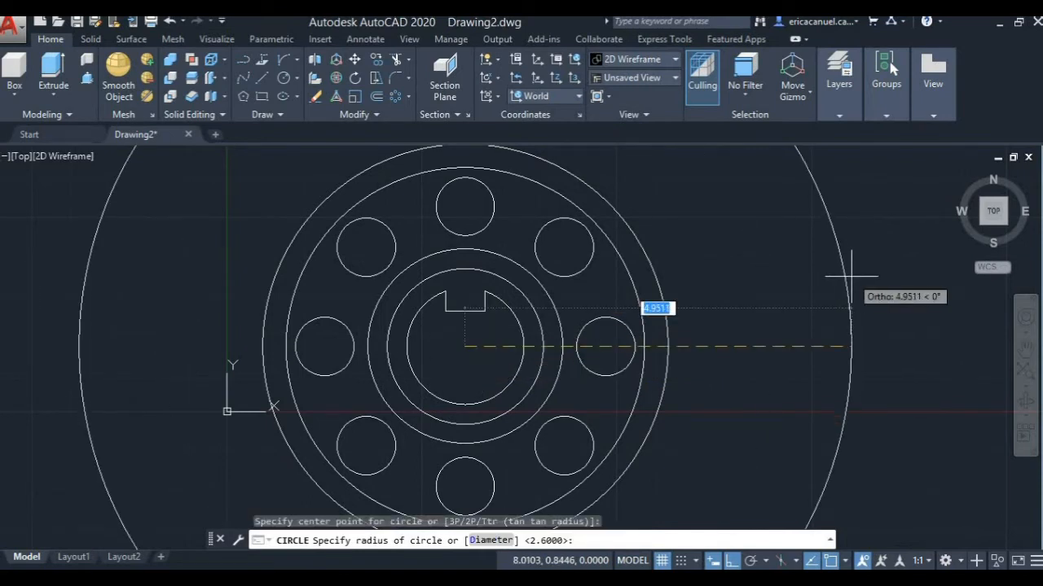
text(3.12)
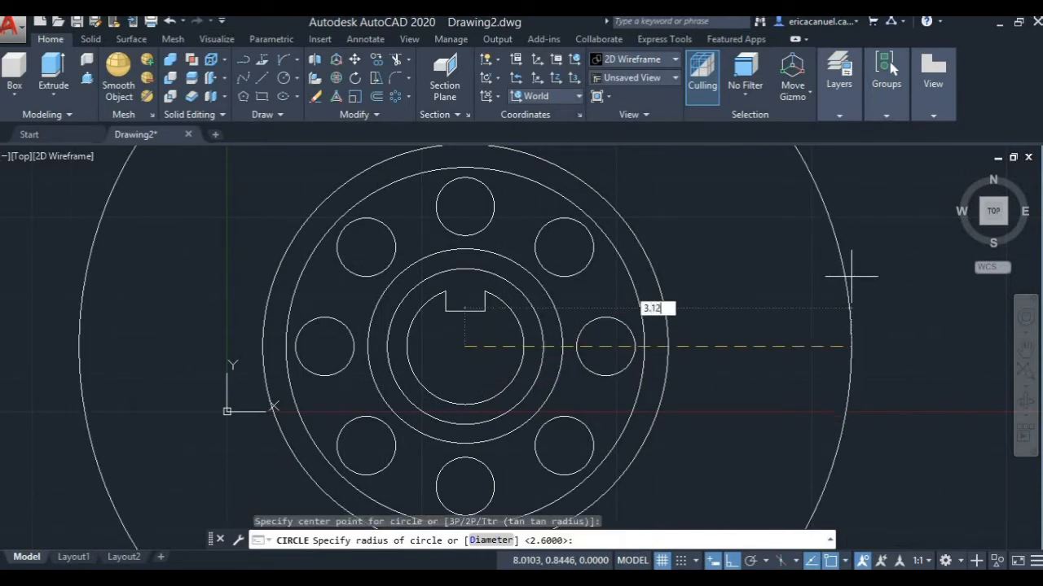
key(Return)
scroll(577, 366, down, 3)
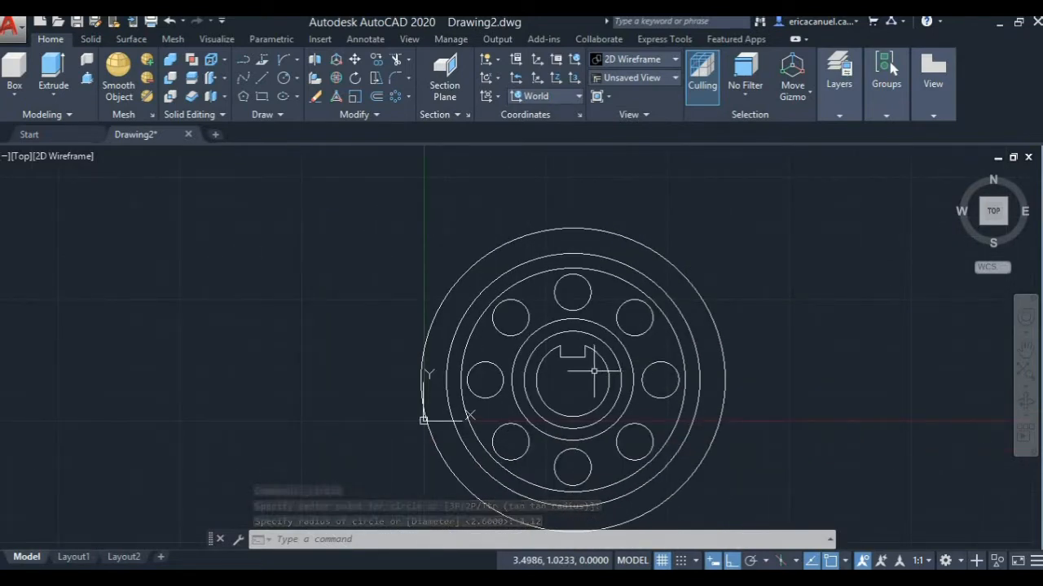
Step: Draw a 0.2 long vertical line straight down from the top quadrant of the outermost circle
click(262, 78)
middle_drag(620, 252, 532, 263)
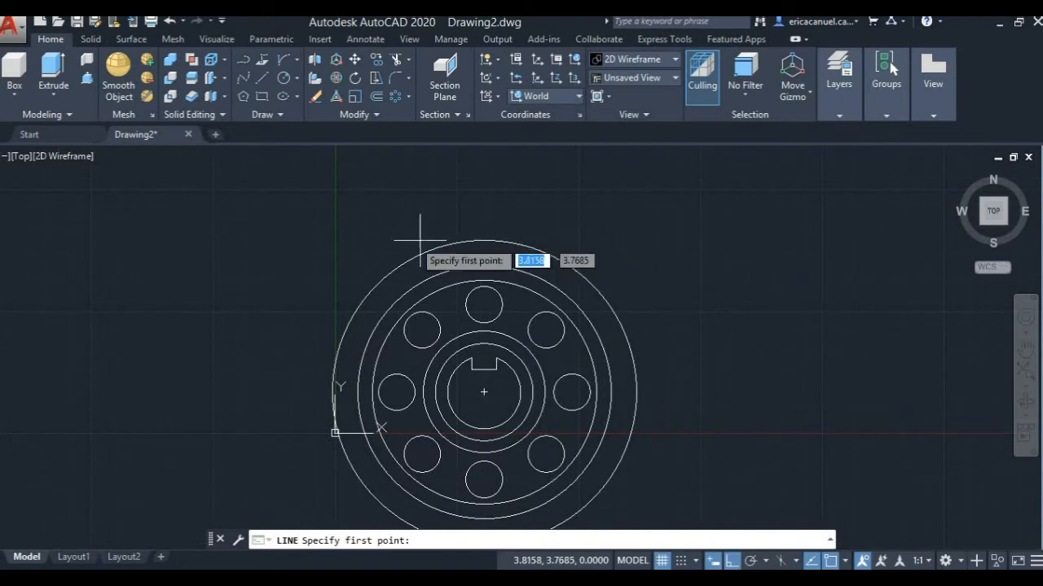
click(482, 242)
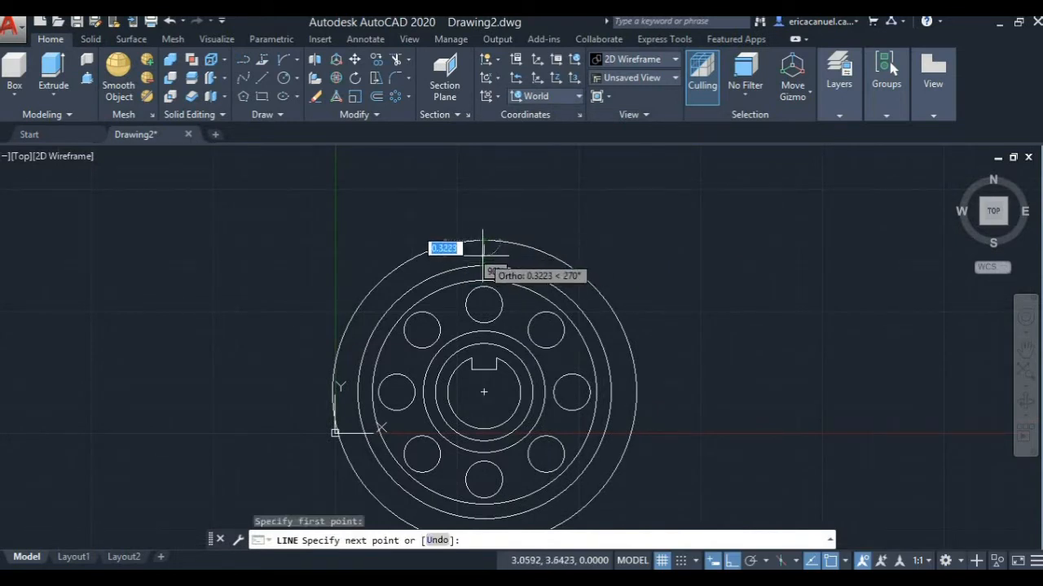
text(0)
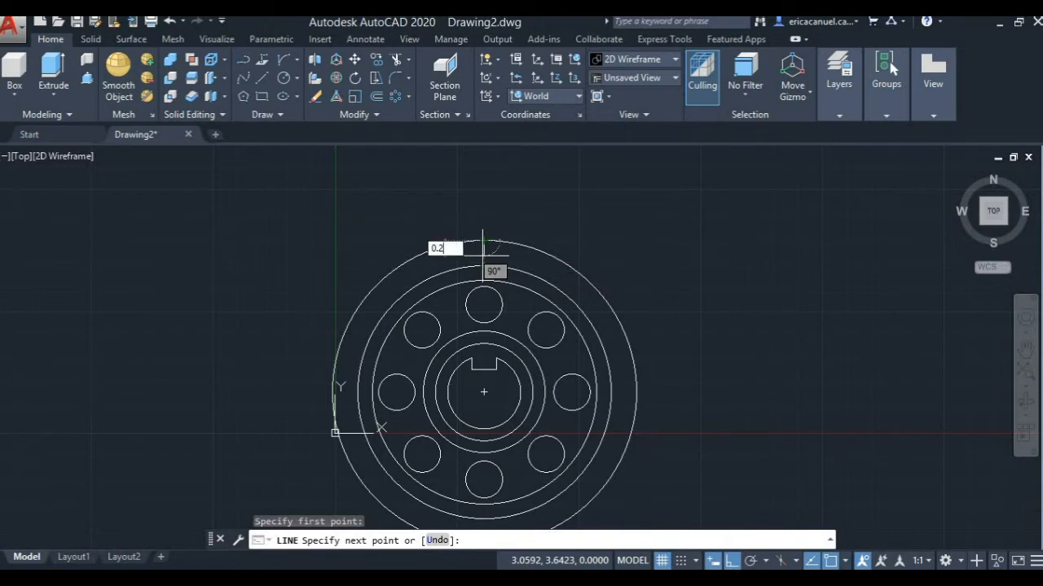
text(.2)
key(Return)
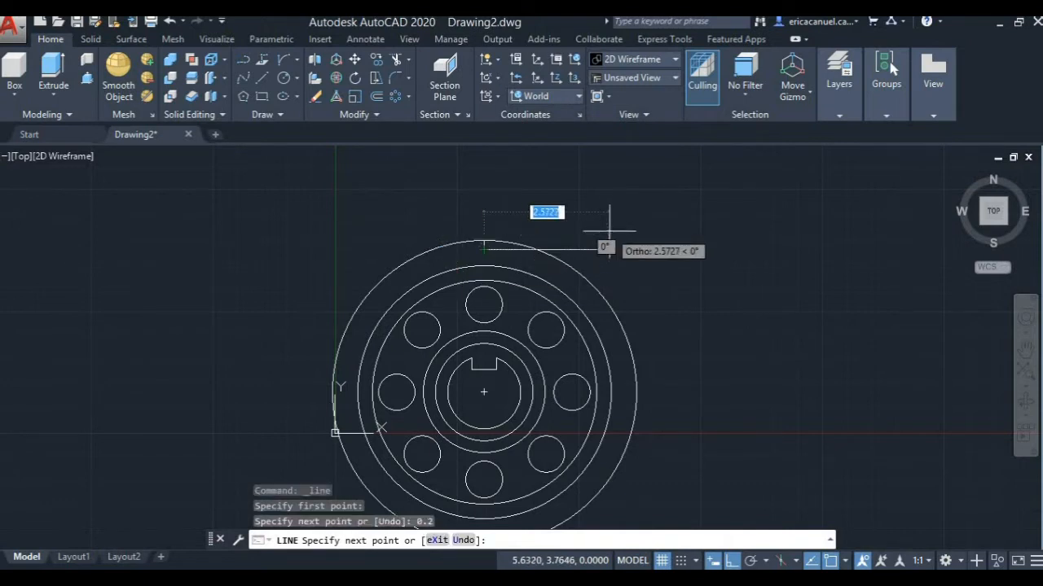
key(ctrl+x)
Step: Draw a 0.1 long horizontal line to the right from the upper end of the short vertical line
scroll(526, 212, up, 5)
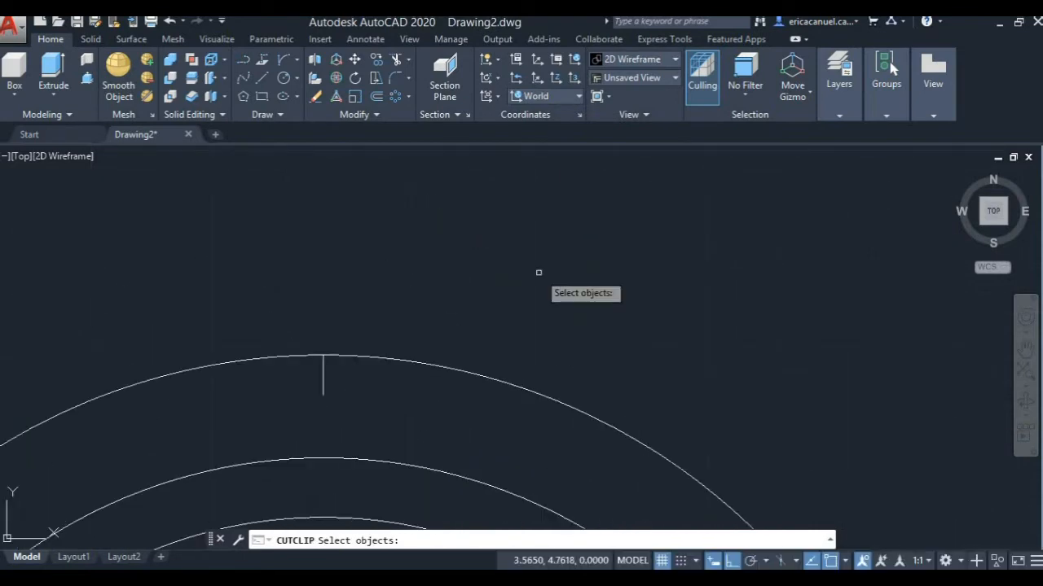
middle_drag(431, 282, 553, 320)
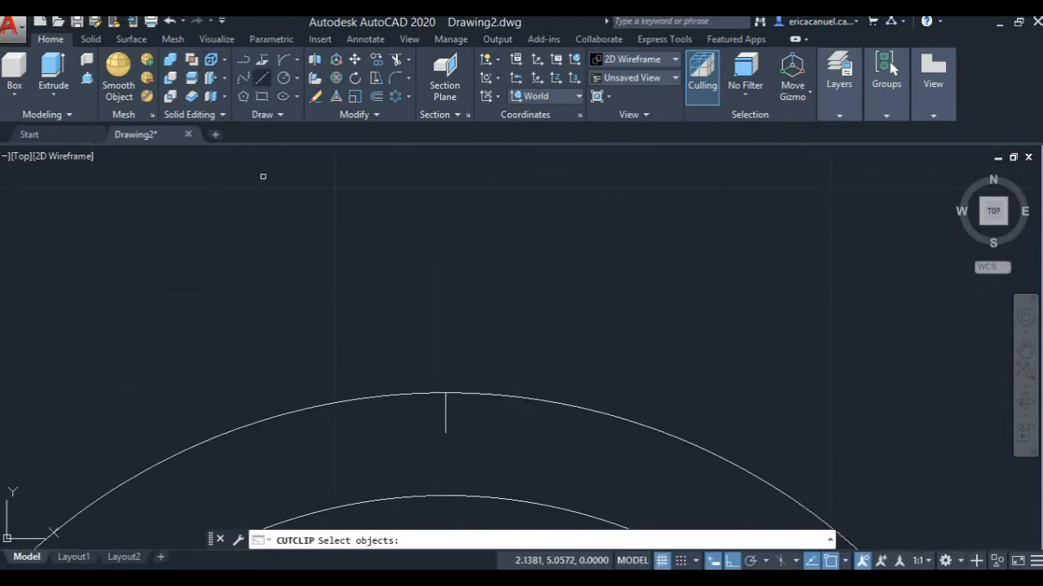
click(262, 77)
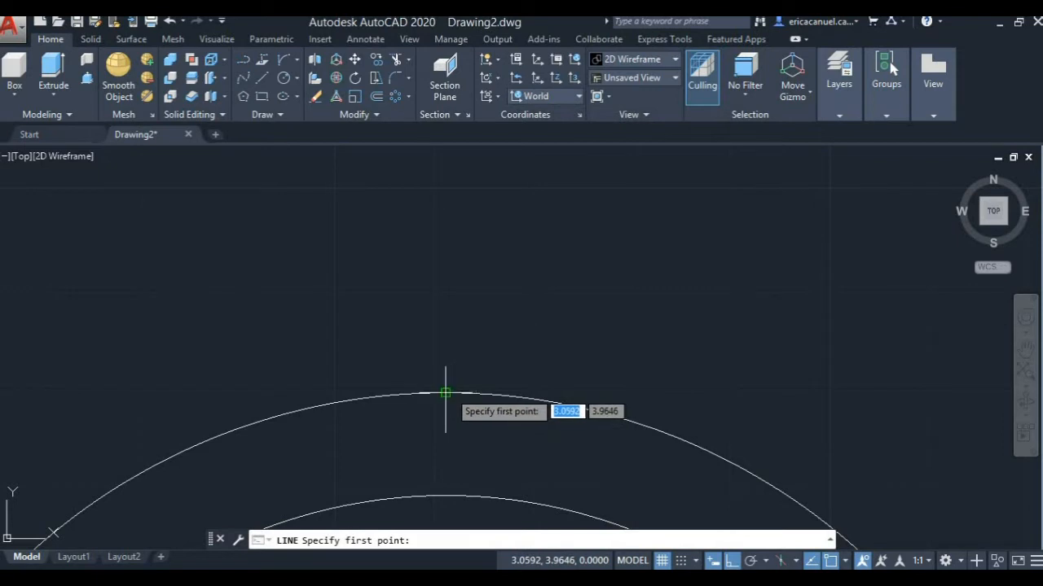
click(446, 393)
text(0)
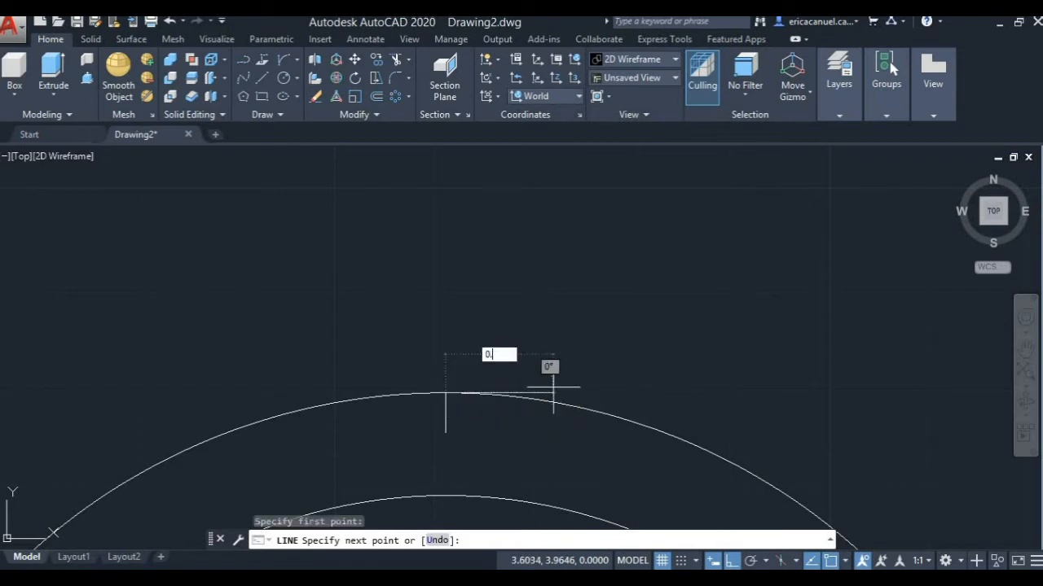
text(.1)
key(Return)
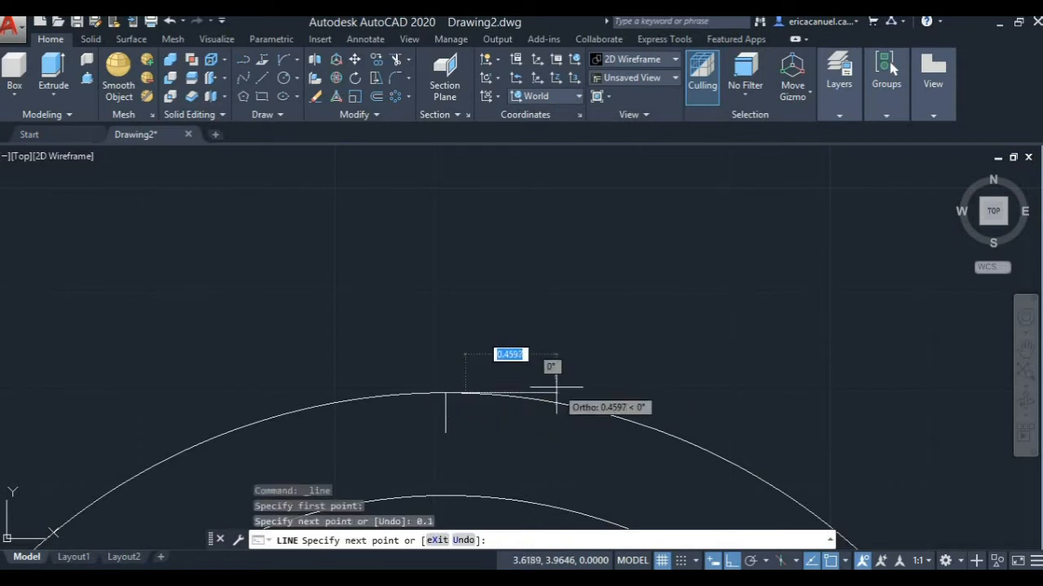
key(ctrl+x)
Step: Draw a 0.1 long horizontal line to the left from the upper end of the short vertical line
scroll(261, 177, up, 5)
mouse_move(414, 407)
middle_down()
mouse_move(365, 296)
mouse_move(343, 132)
middle_up()
middle_drag(595, 493, 464, 376)
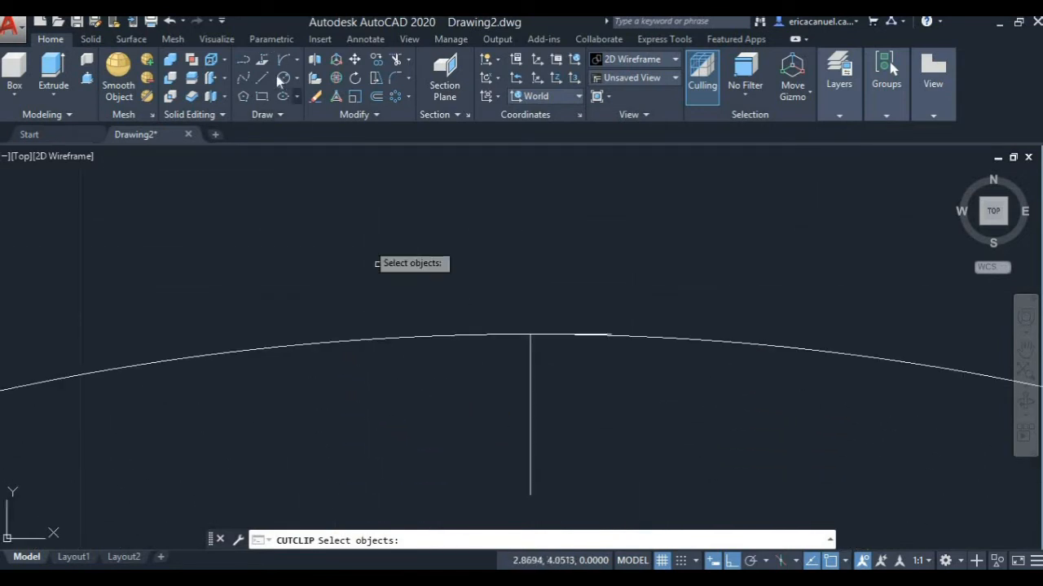
key(Escape)
text(l)
key(Return)
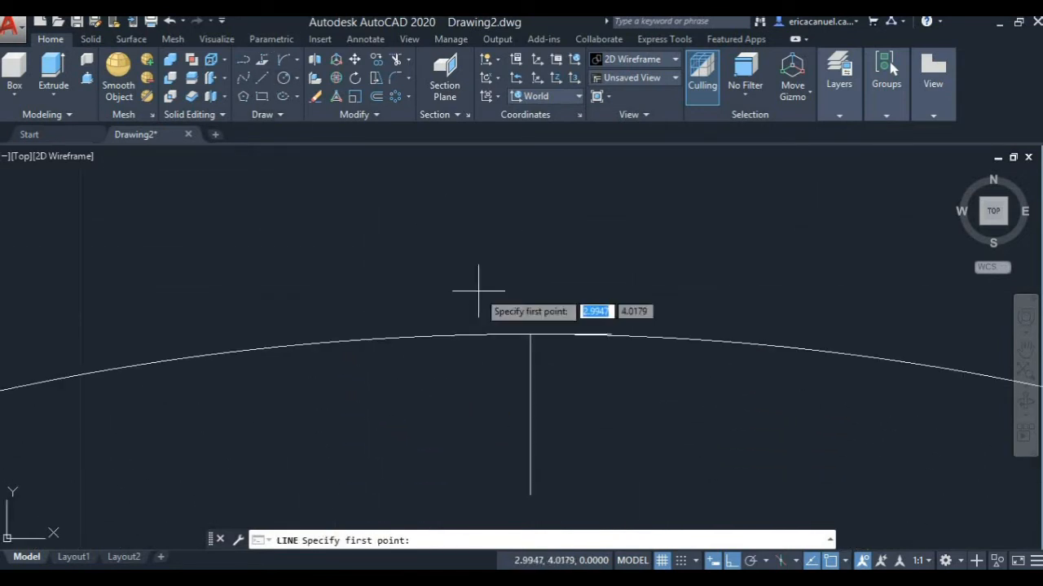
click(531, 334)
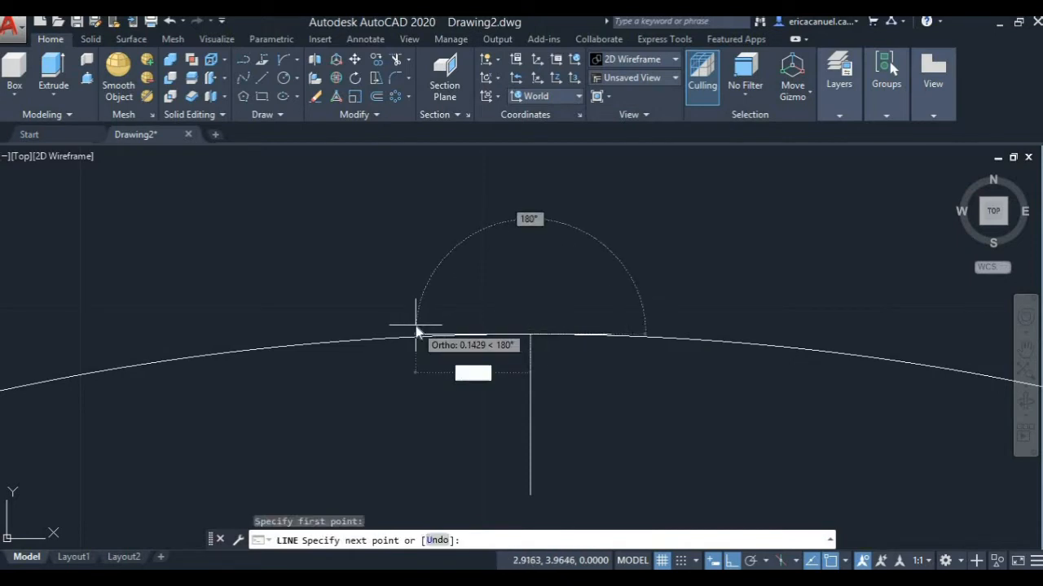
text(0.0429)
key(Return)
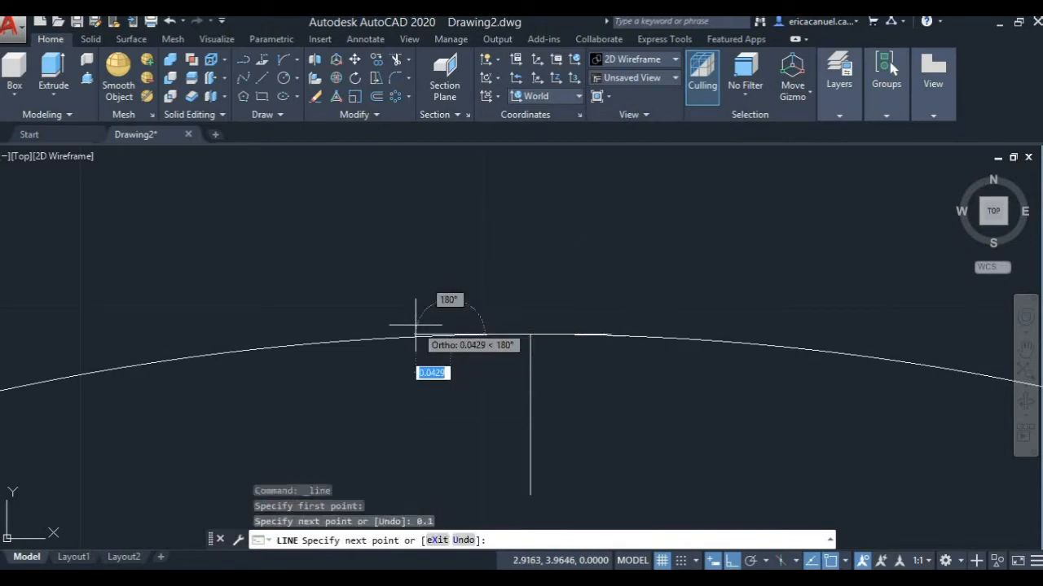
key(ctrl+x)
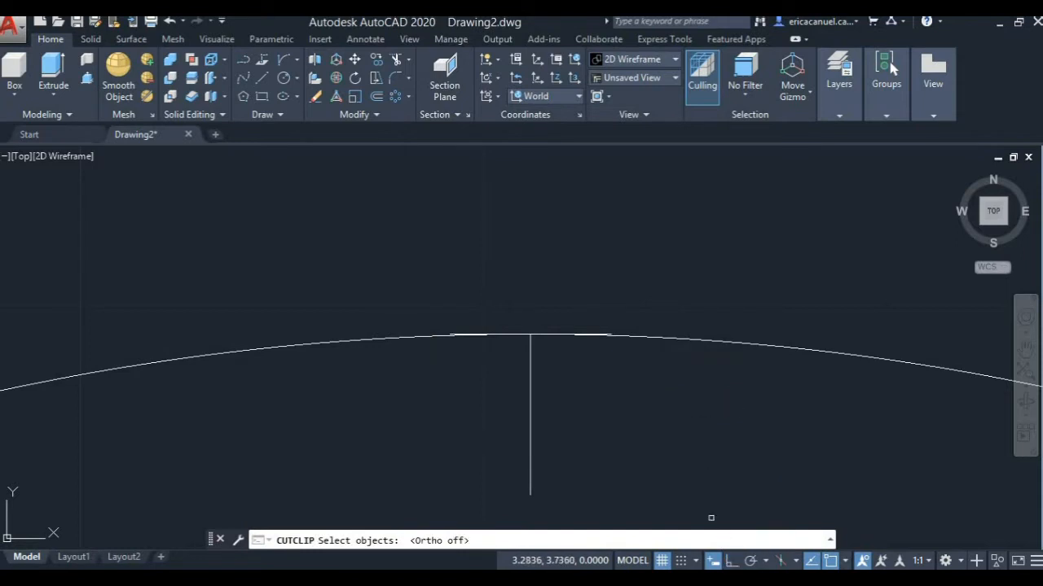
Step: With Ortho off, draw a line about 0.26 long from the left horizontal line's outer end, sloping down and left at 120°
click(261, 75)
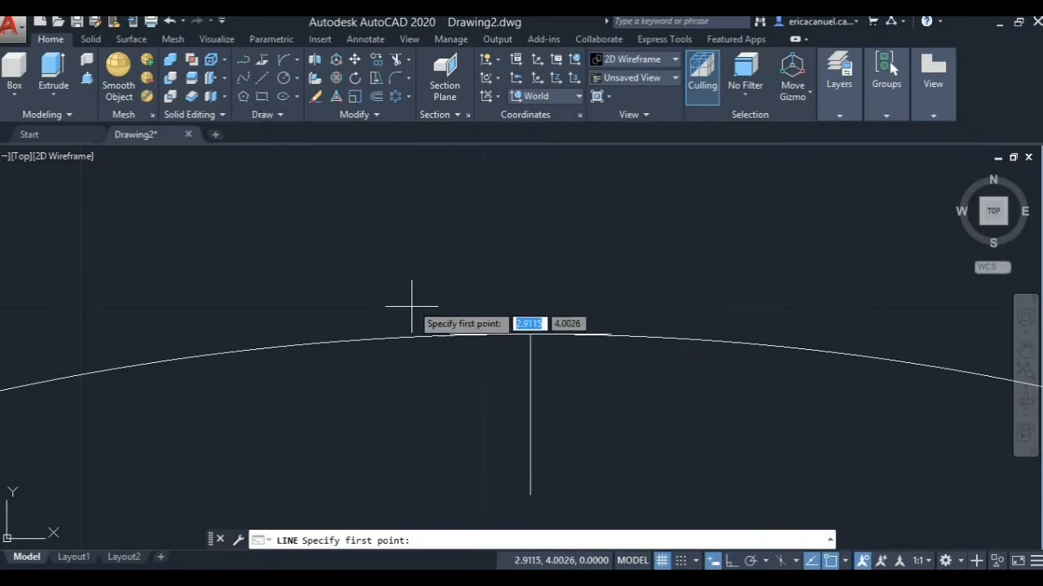
click(450, 335)
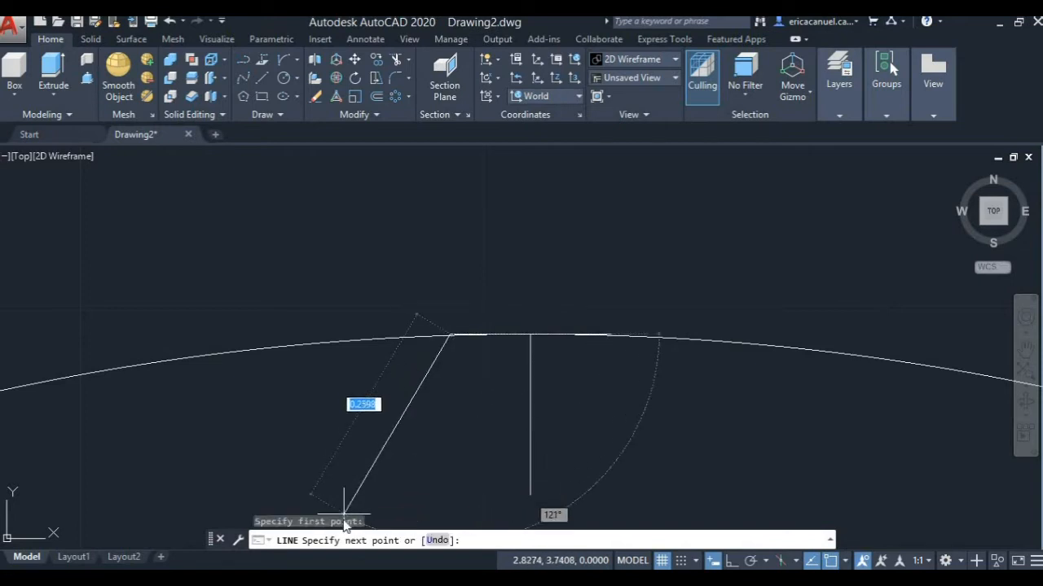
key(Tab)
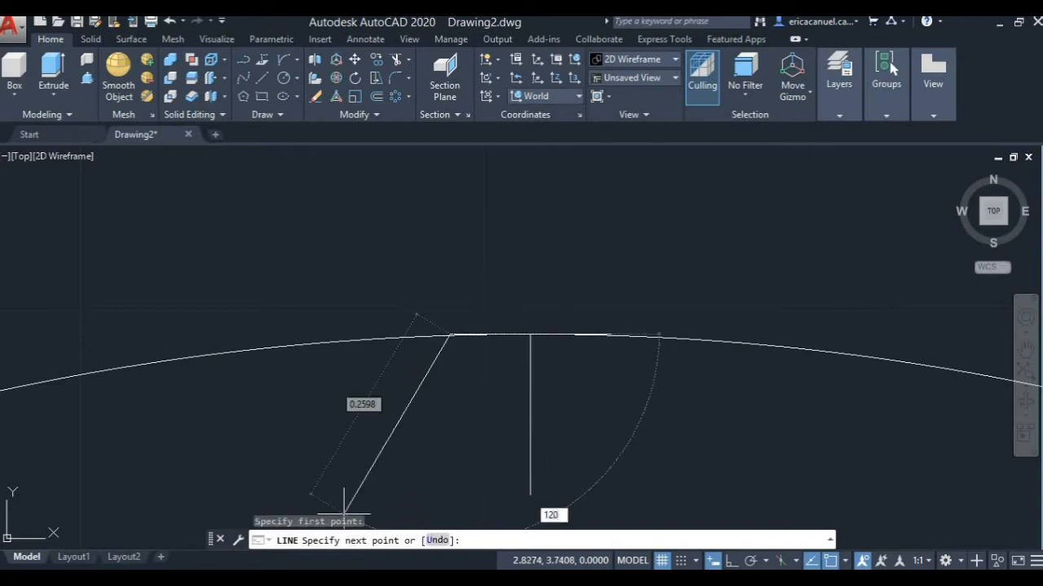
text(120)
key(Return)
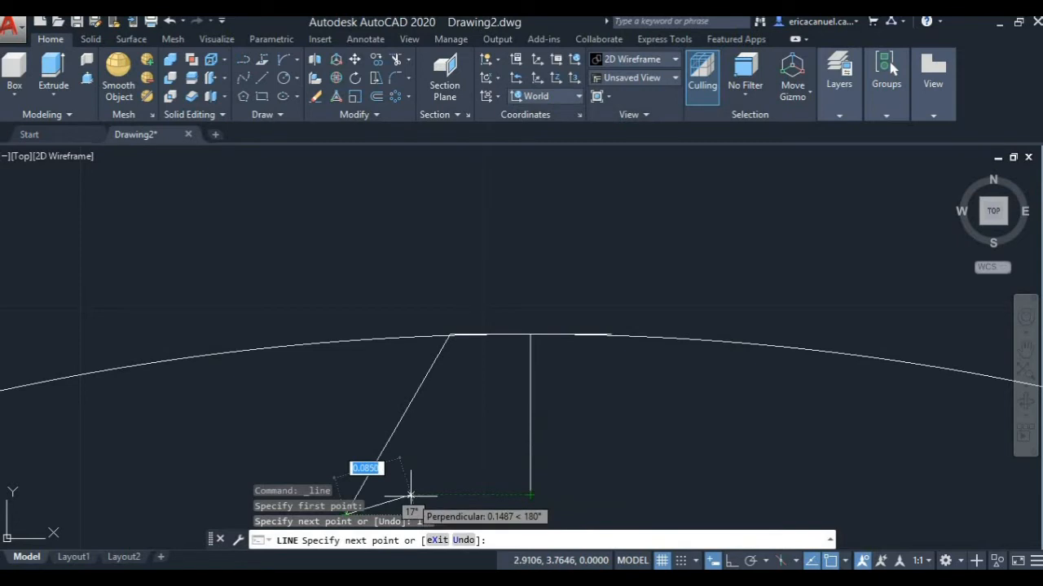
key(ctrl+x)
Step: Draw a line about 0.25 long from the right horizontal line's outer end, sloping down and right at 60°
click(262, 78)
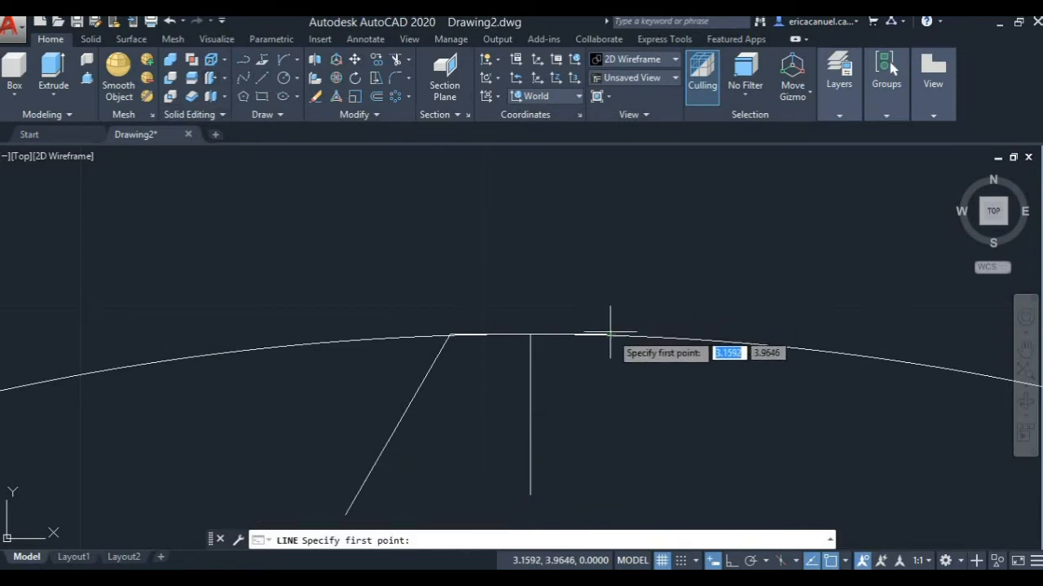
click(610, 334)
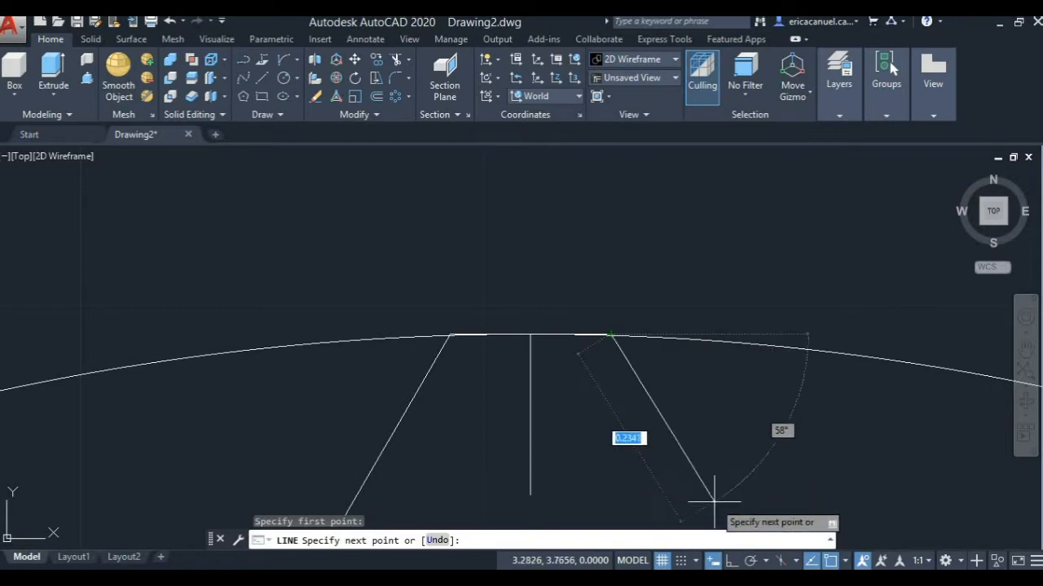
key(Tab)
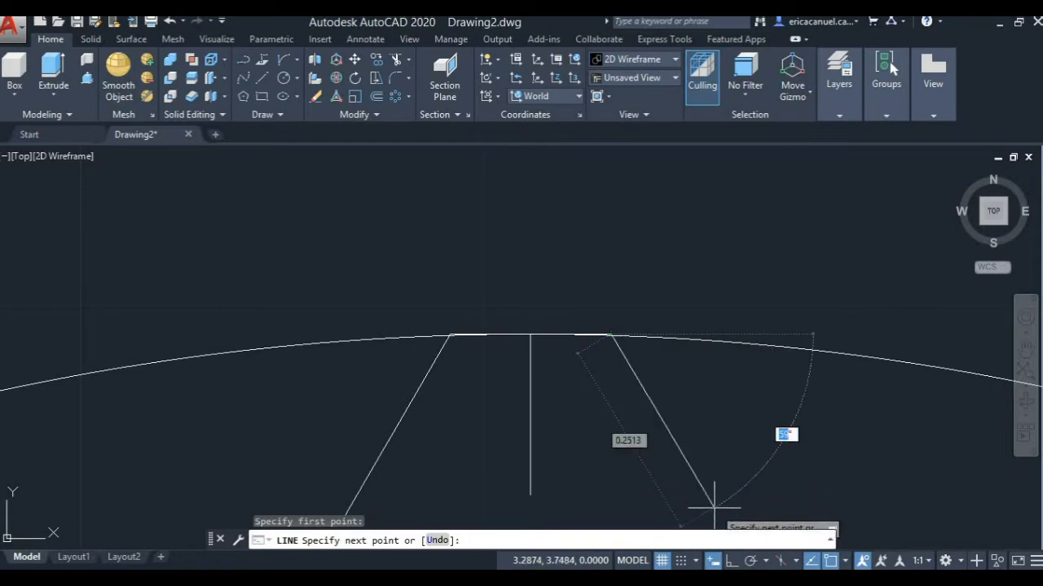
key(Return)
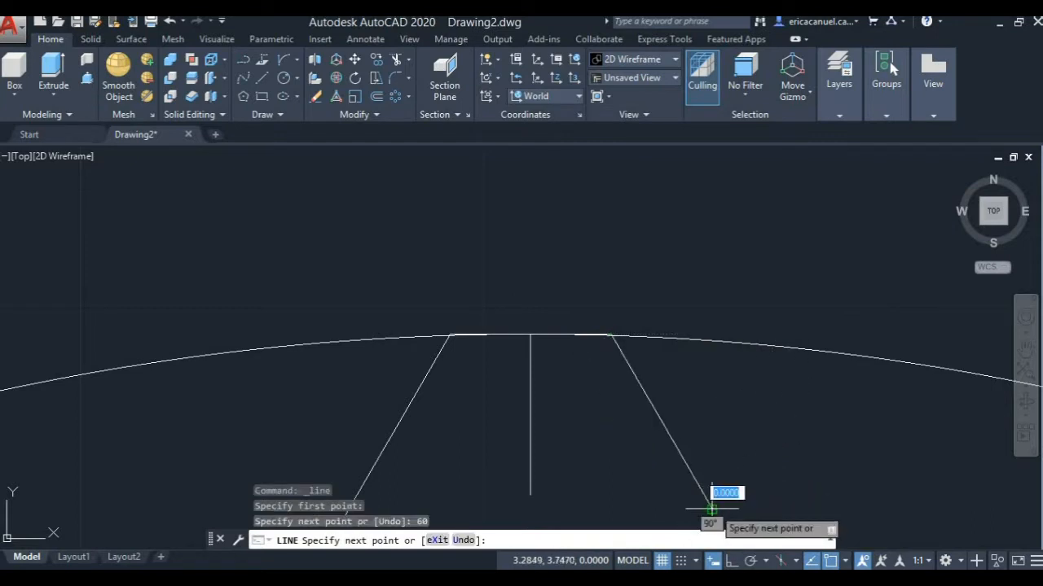
key(ctrl+x)
Step: Draw a circle centred on the wheel's centre, with its radius reaching the lower end of the short vertical line
mouse_move(694, 428)
middle_down()
mouse_move(515, 190)
mouse_move(517, 211)
middle_up()
scroll(517, 211, down, 4)
click(297, 77)
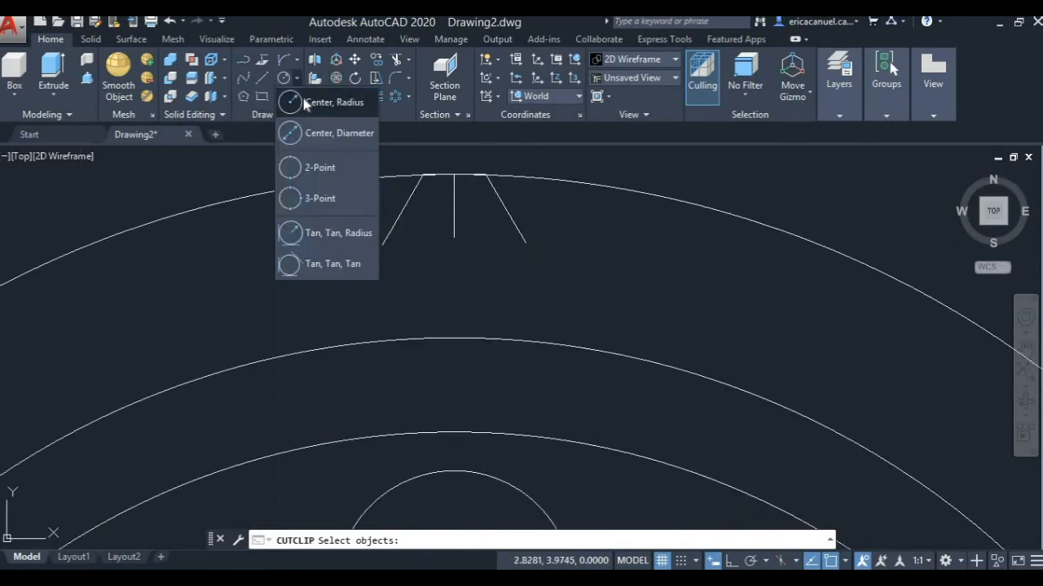
click(334, 102)
scroll(516, 496, up, 3)
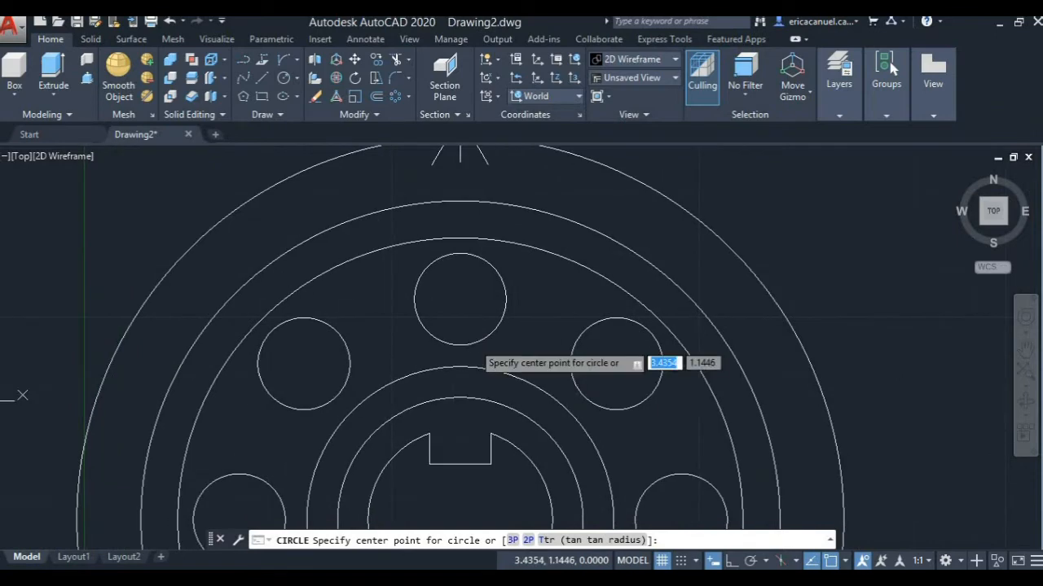
scroll(458, 480, down, 4)
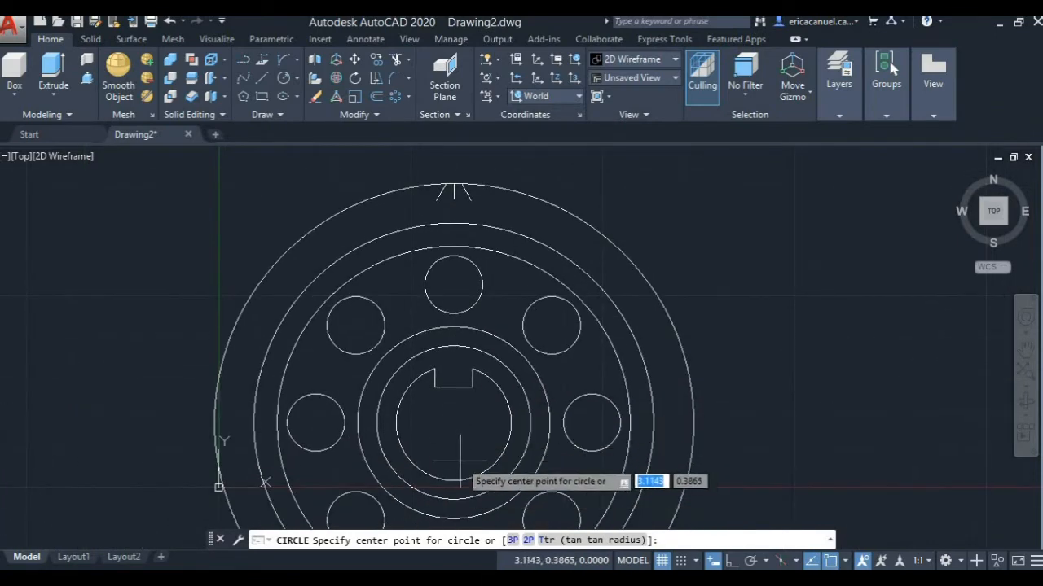
click(453, 423)
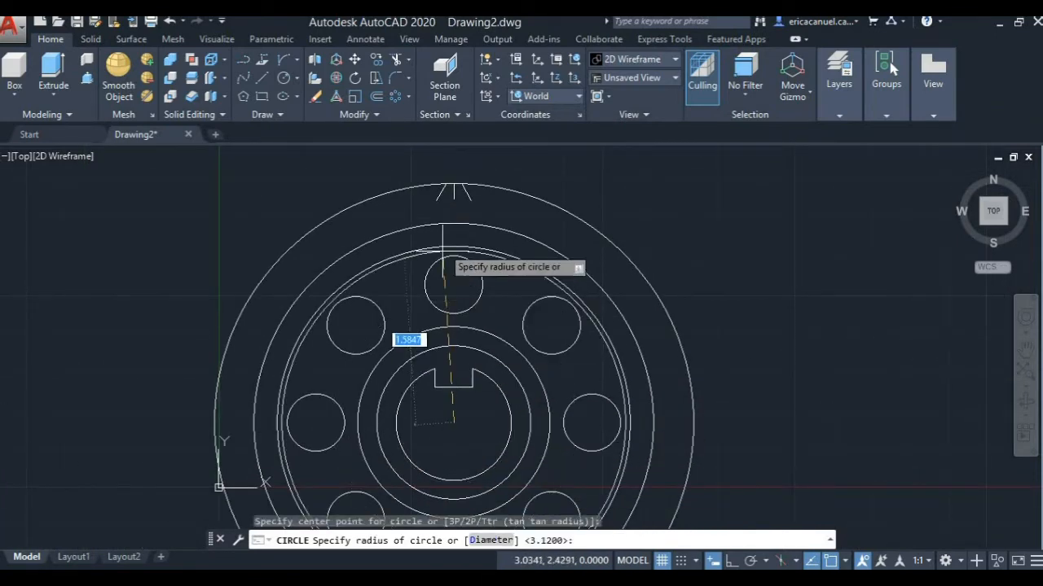
scroll(443, 204, up, 3)
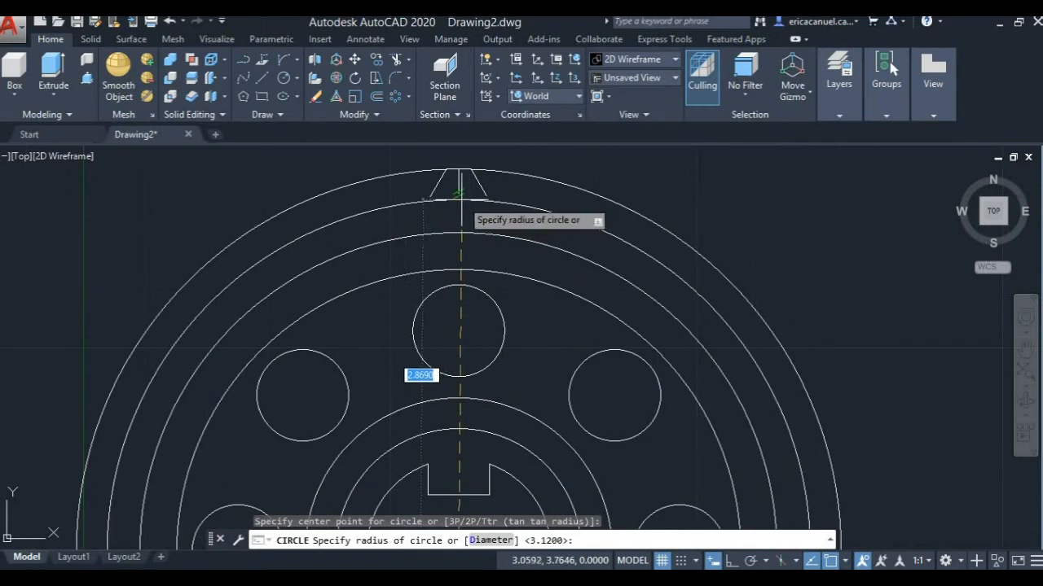
key(Escape)
key(ctrl+x)
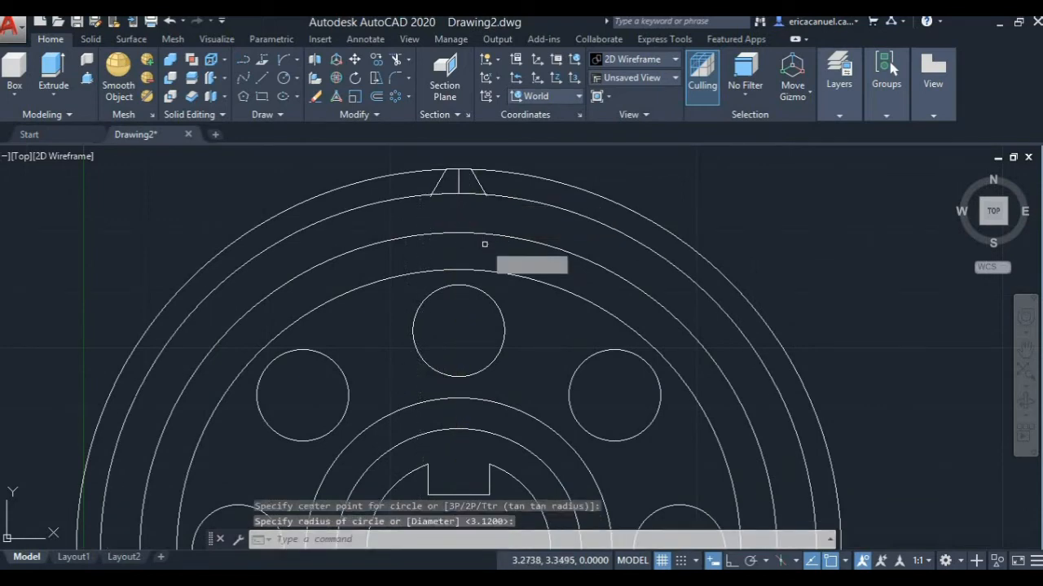
Step: Trim the ends of both sloping lines that extend inside the new circle
scroll(407, 151, up, 2)
mouse_move(408, 151)
middle_down()
mouse_move(448, 470)
mouse_move(426, 443)
middle_up()
scroll(465, 465, up, 5)
scroll(437, 446, up, 2)
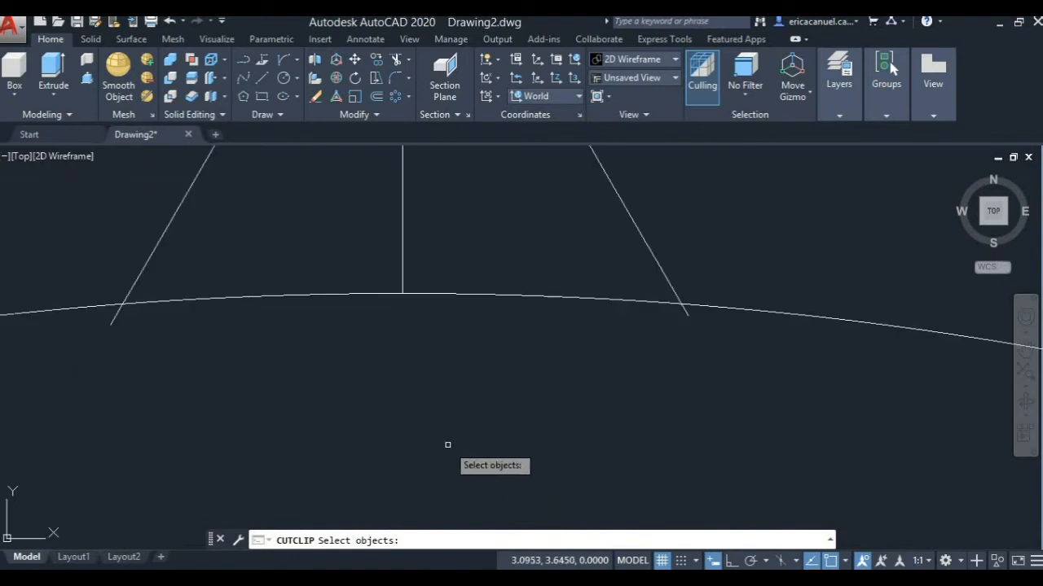
key(Escape)
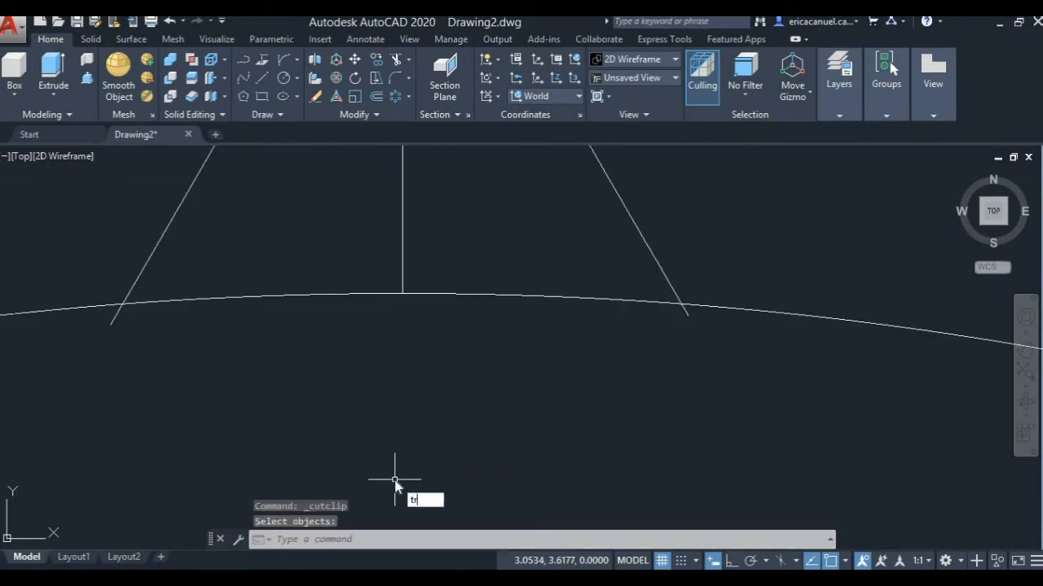
key(Return)
key(Return)
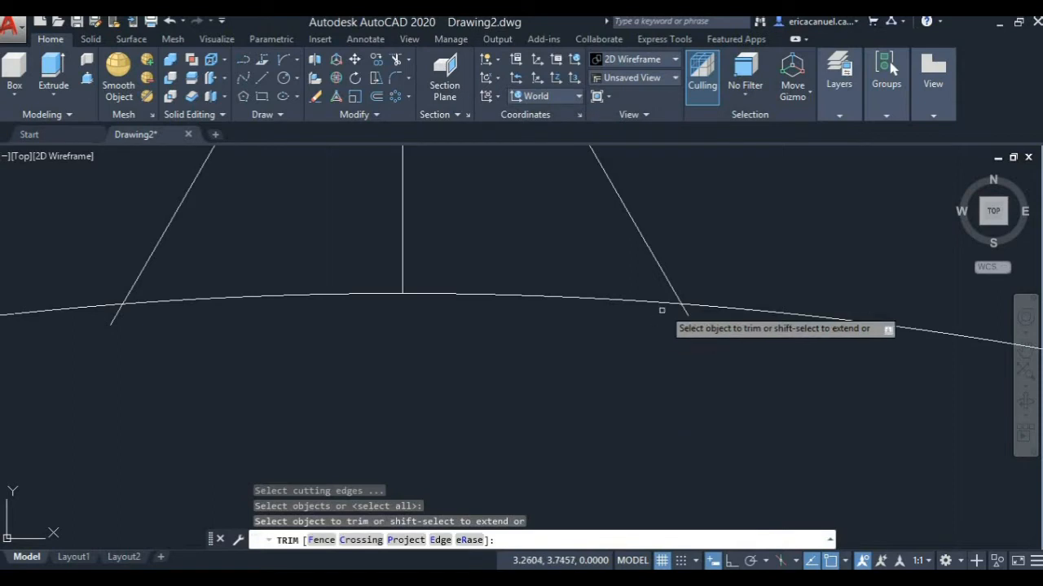
click(686, 313)
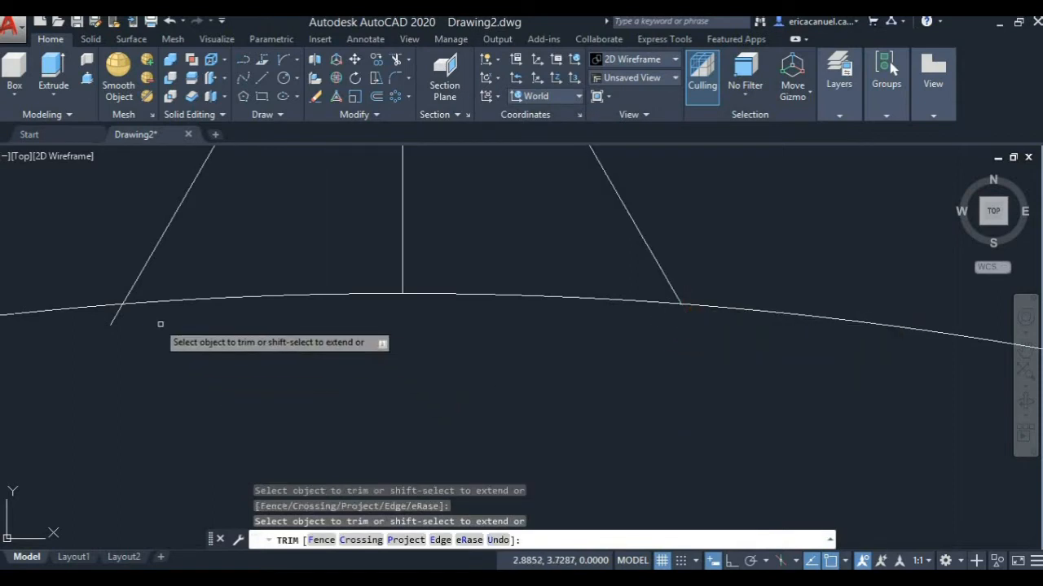
click(116, 312)
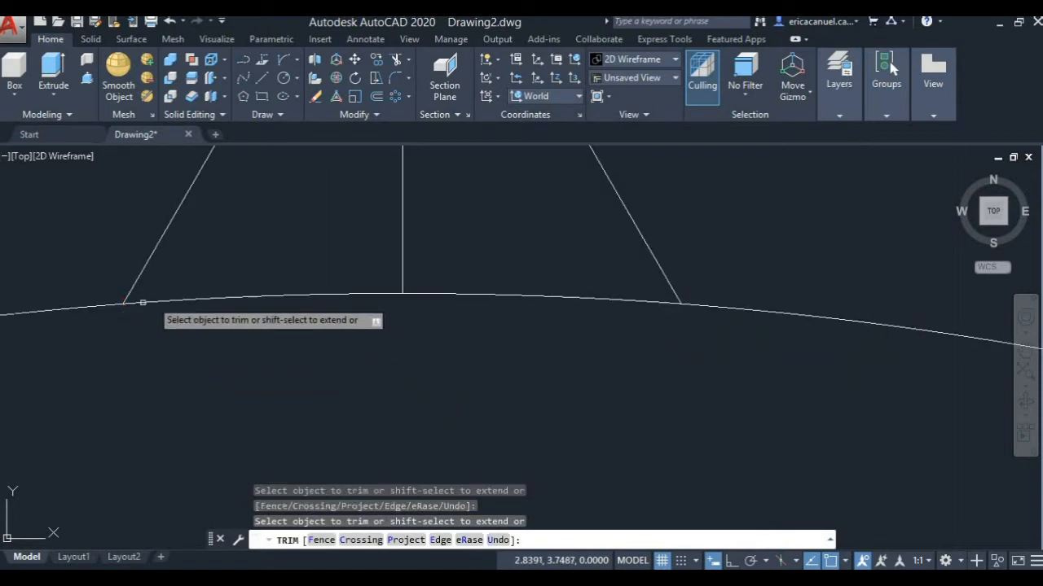
right_click(403, 241)
click(432, 253)
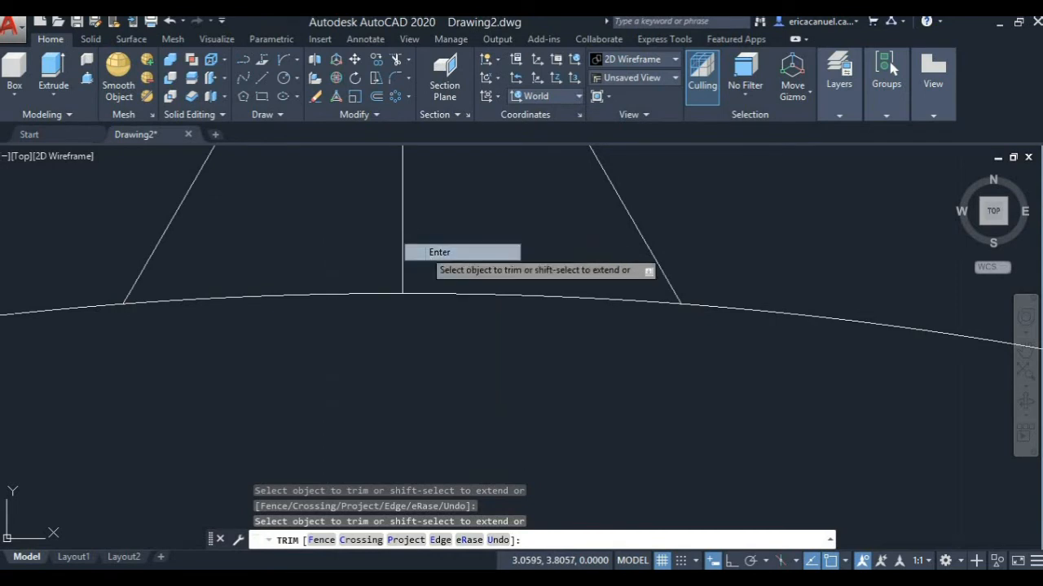
Step: Cut the short vertical centre line between the two sloping lines out of the drawing
click(402, 248)
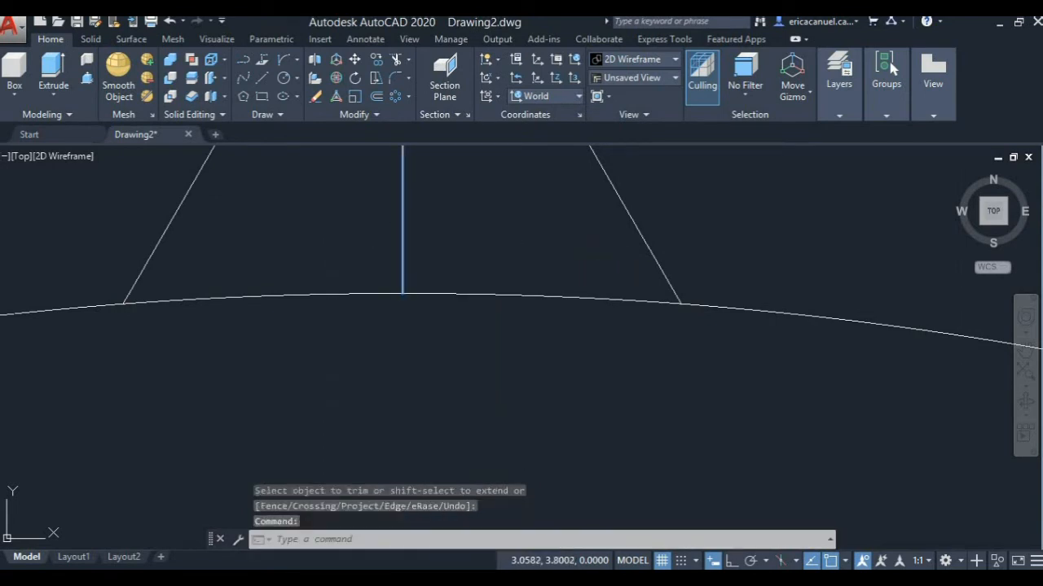
key(ctrl+x)
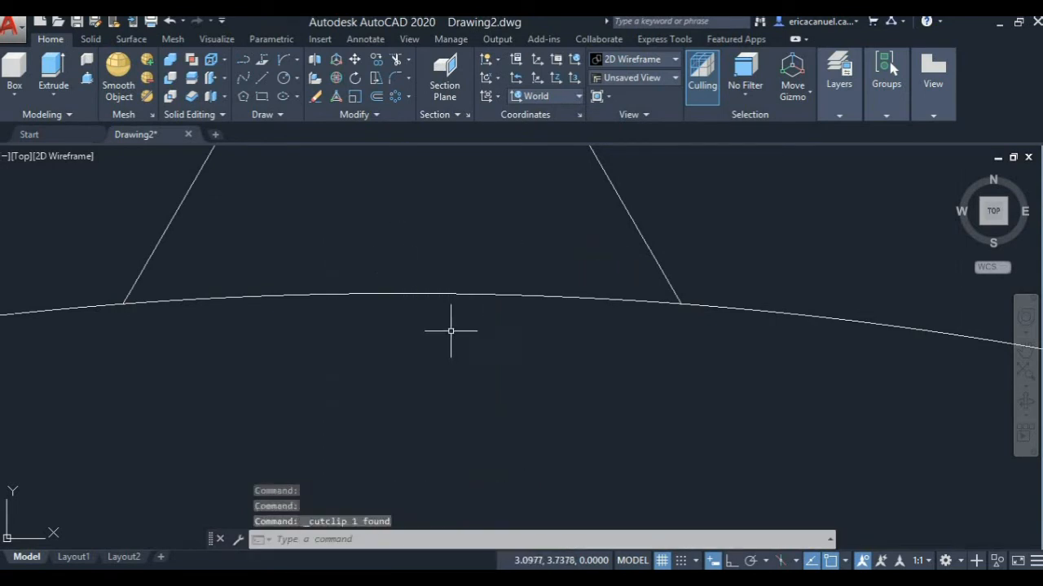
middle_drag(450, 335, 477, 400)
scroll(493, 442, down, 2)
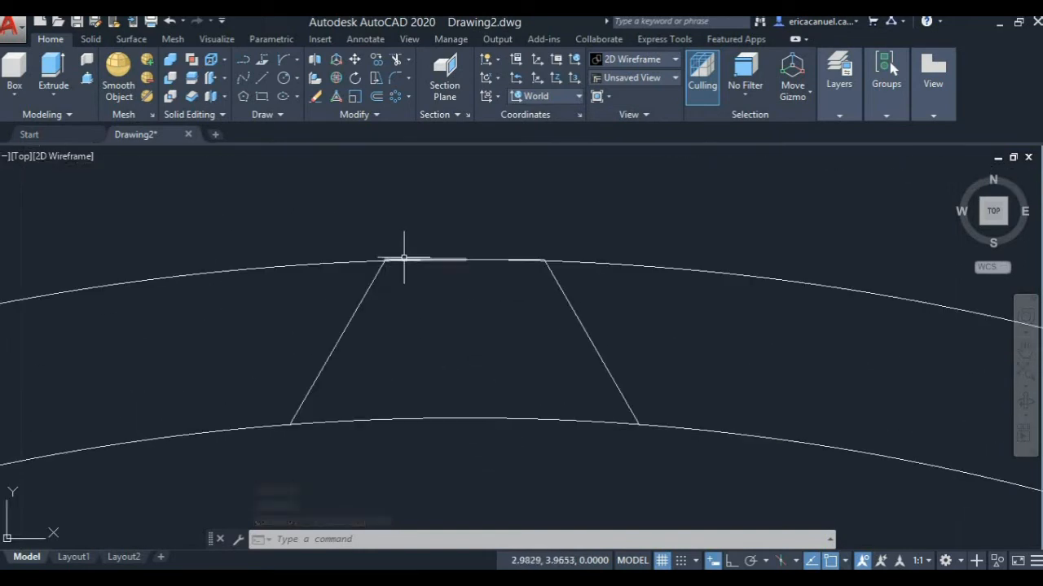
click(452, 260)
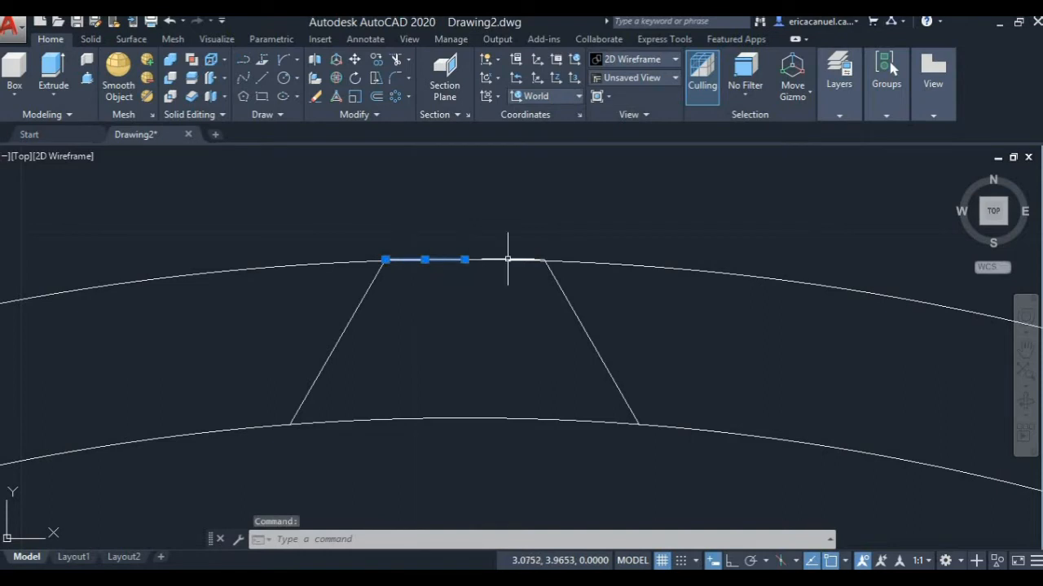
click(527, 260)
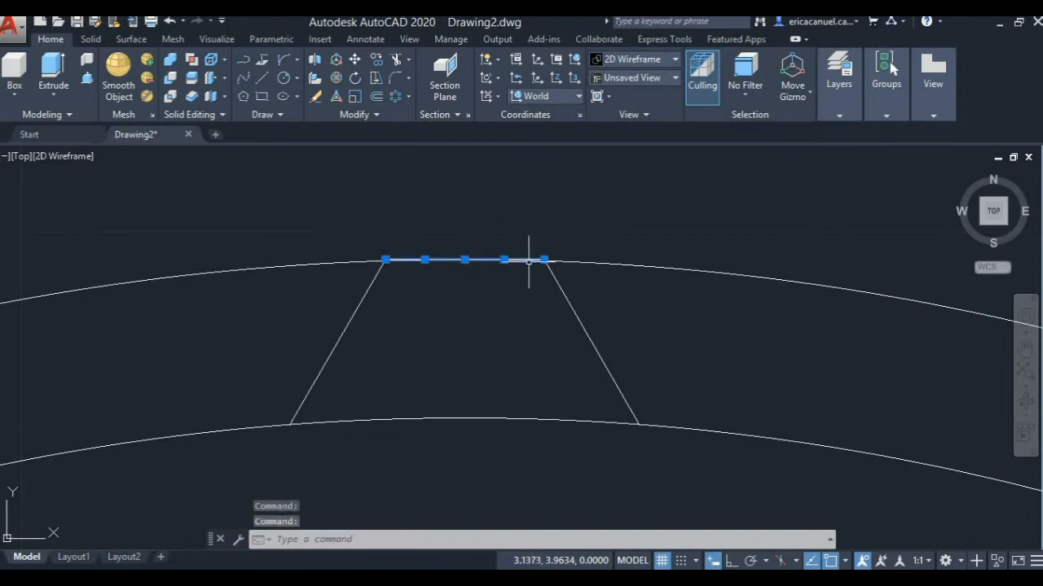
click(569, 307)
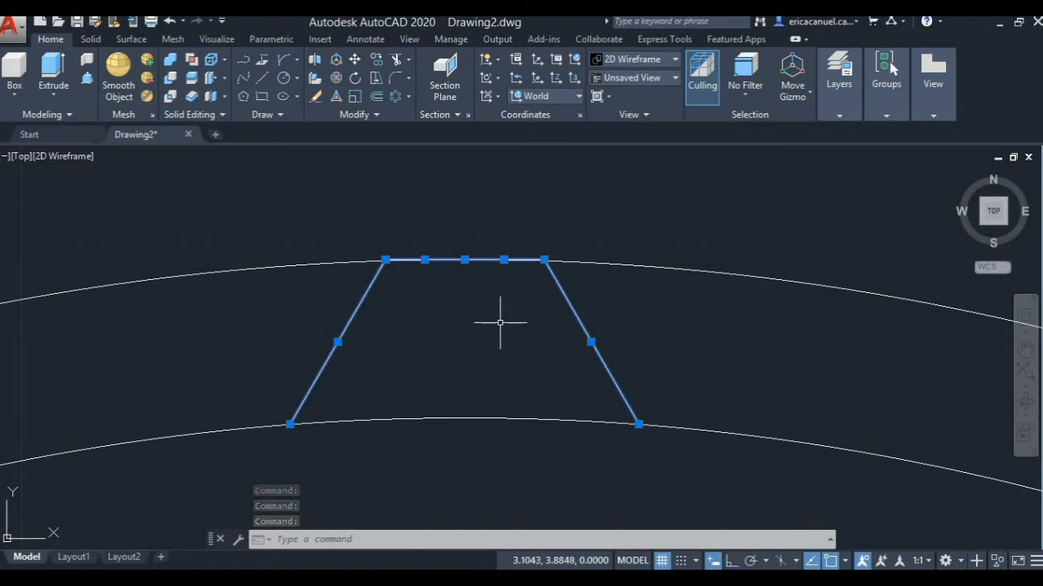
key(ctrl+z)
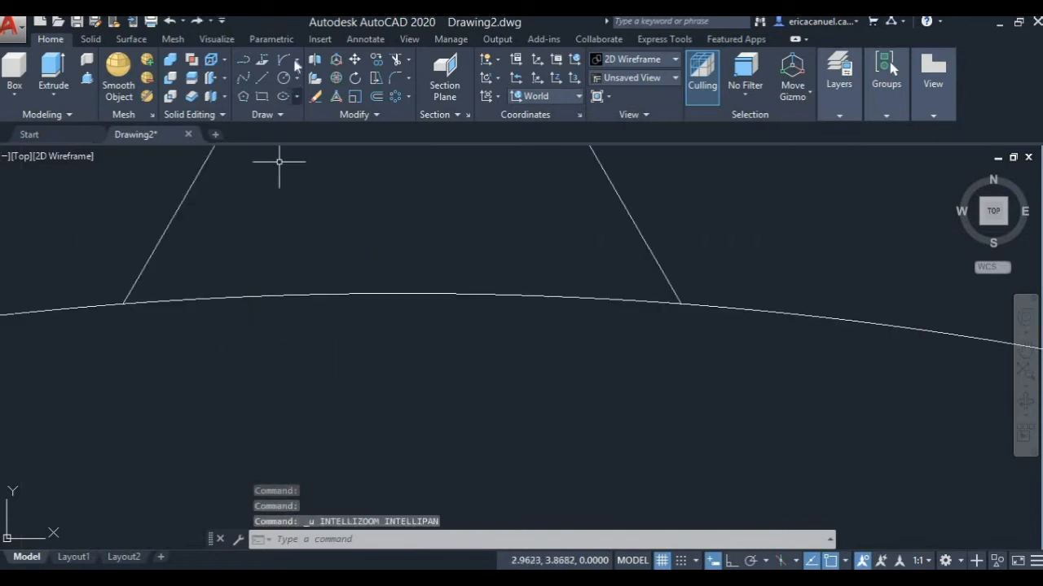
Step: Draw a slightly upward-bulging Start, End, Direction arc from the left sloping line's lower end to the right sloping line's lower end
click(297, 58)
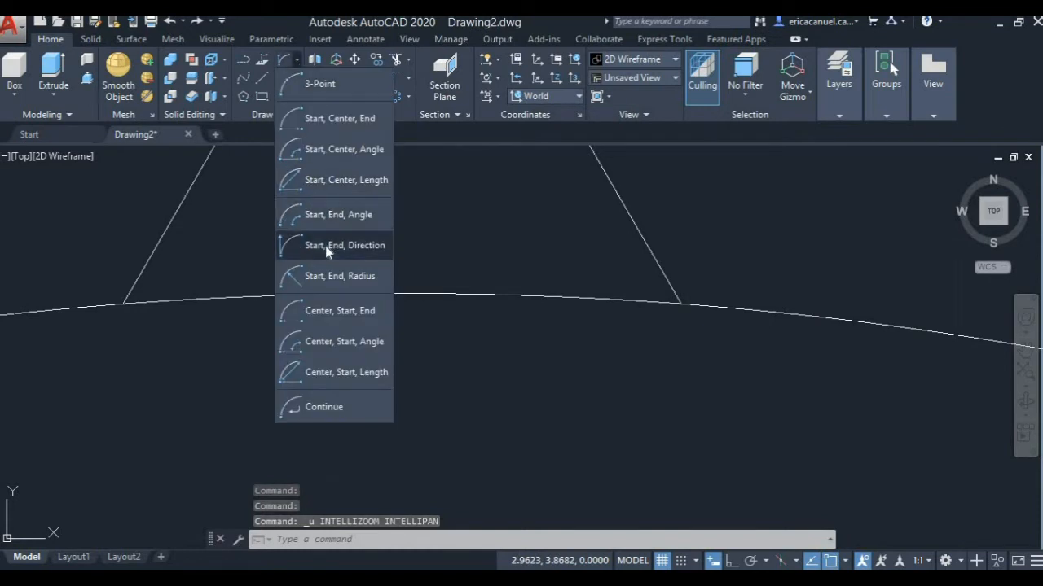
click(325, 245)
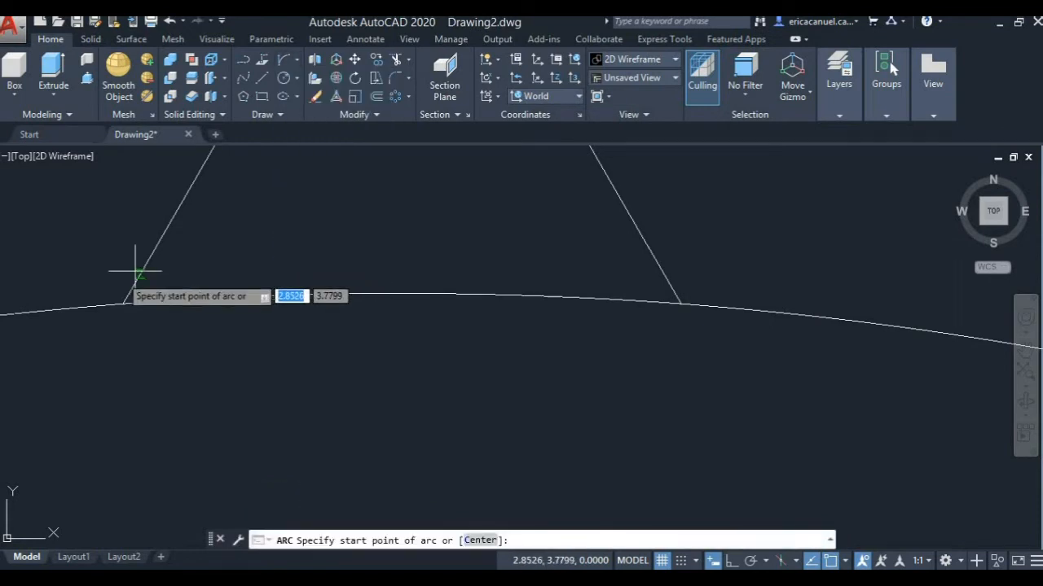
click(116, 306)
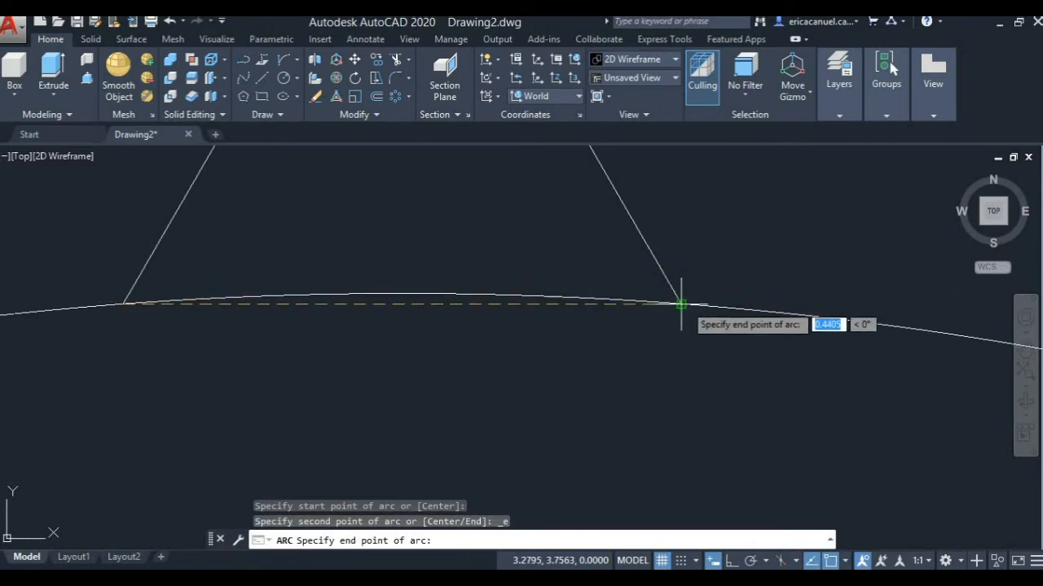
scroll(681, 304, up, 2)
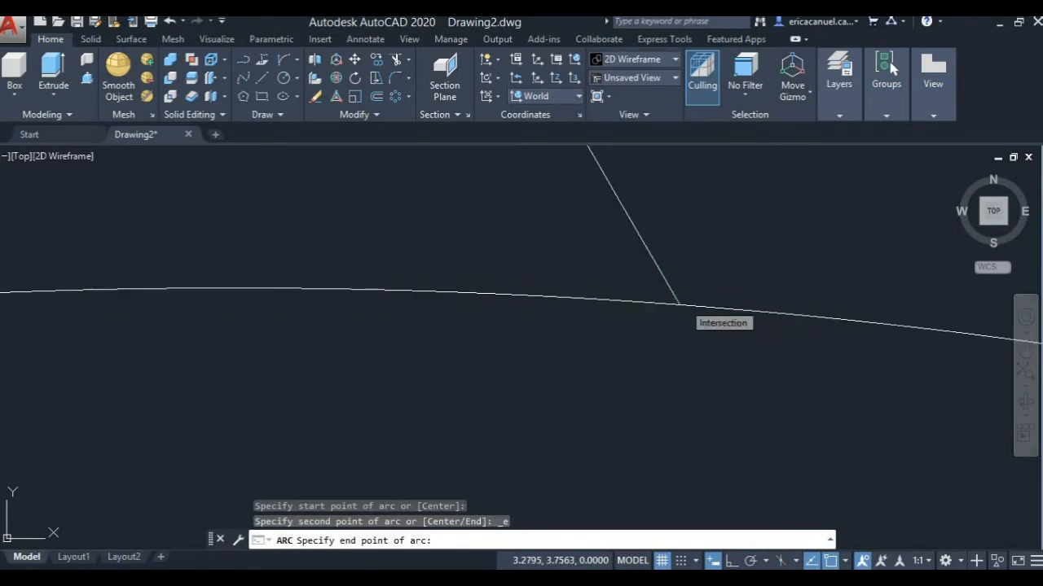
click(676, 305)
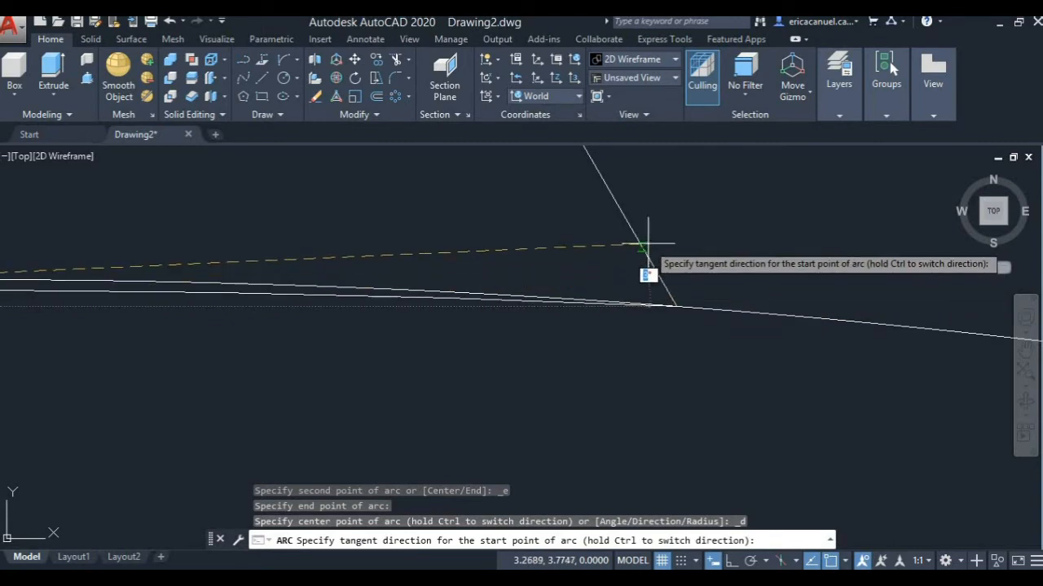
key(Escape)
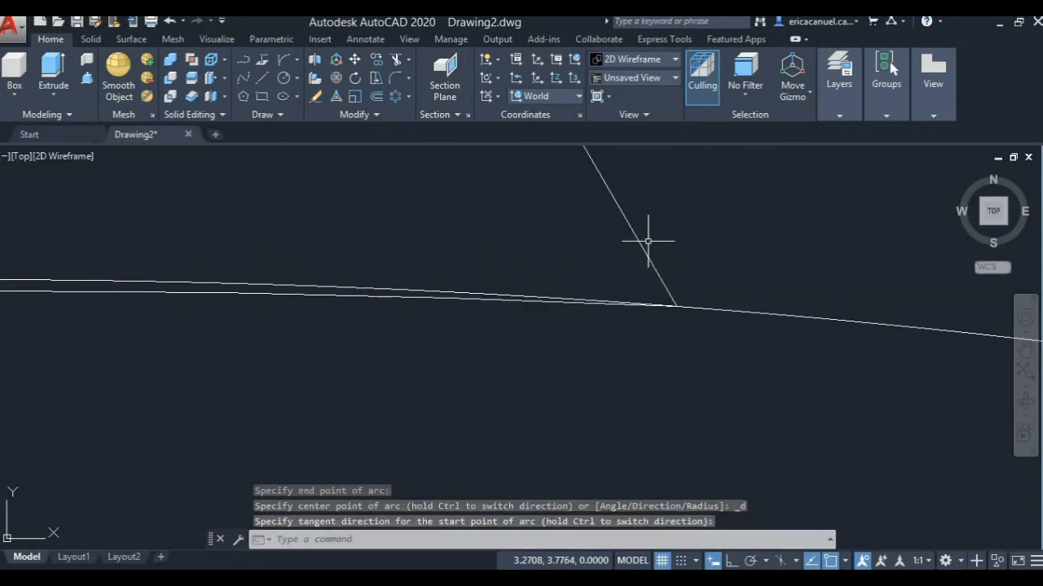
Step: Join the two sloping lines, the lower arc and the two short horizontal lines into one polyline
scroll(598, 378, down, 3)
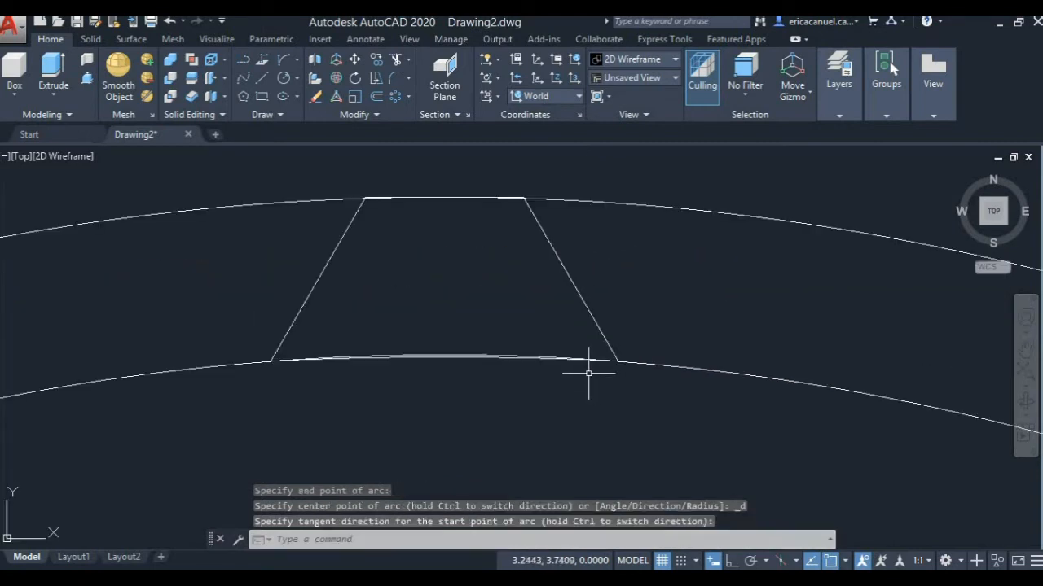
click(326, 272)
click(388, 356)
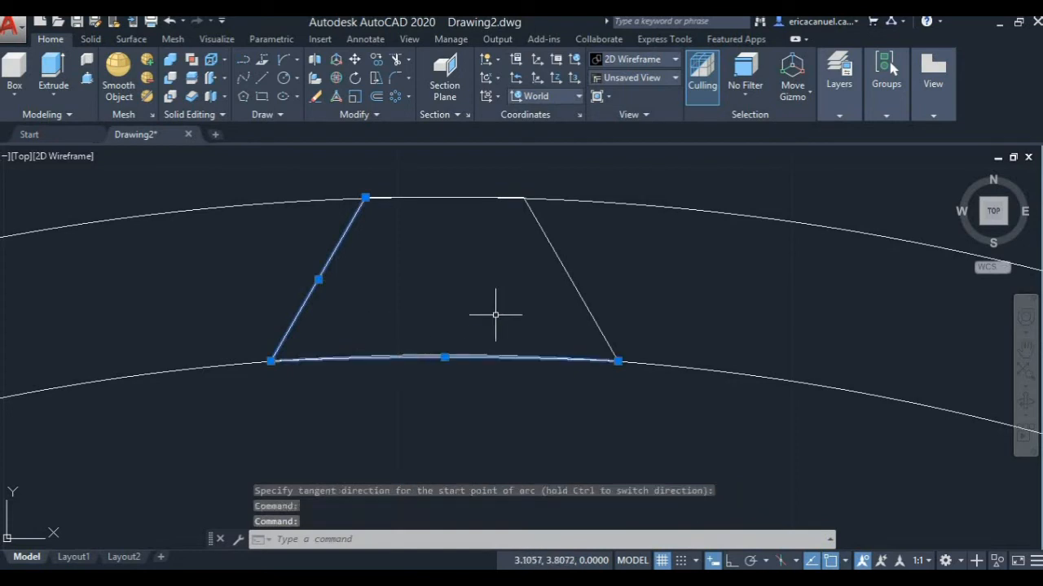
click(570, 280)
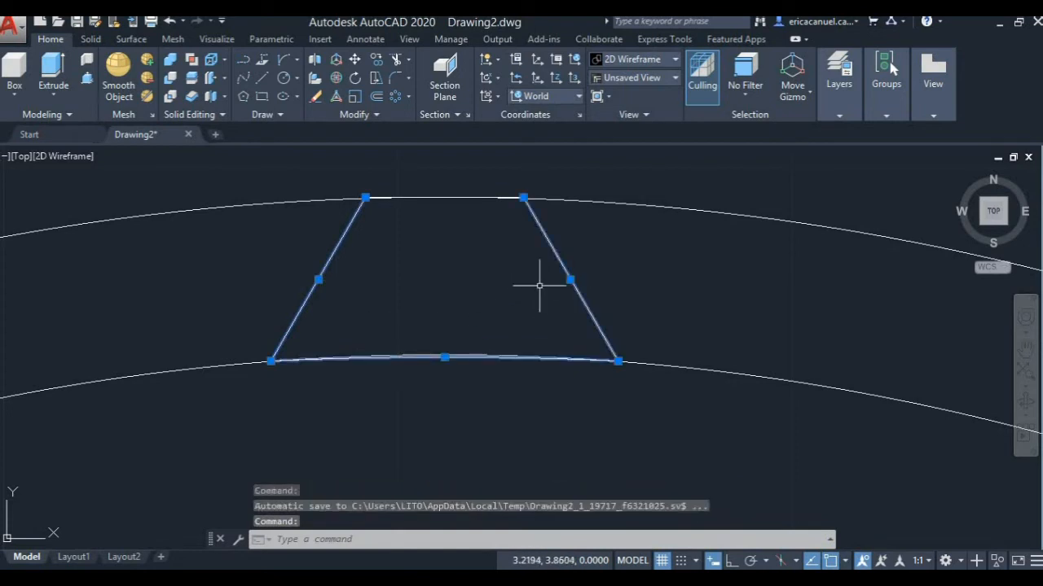
click(510, 196)
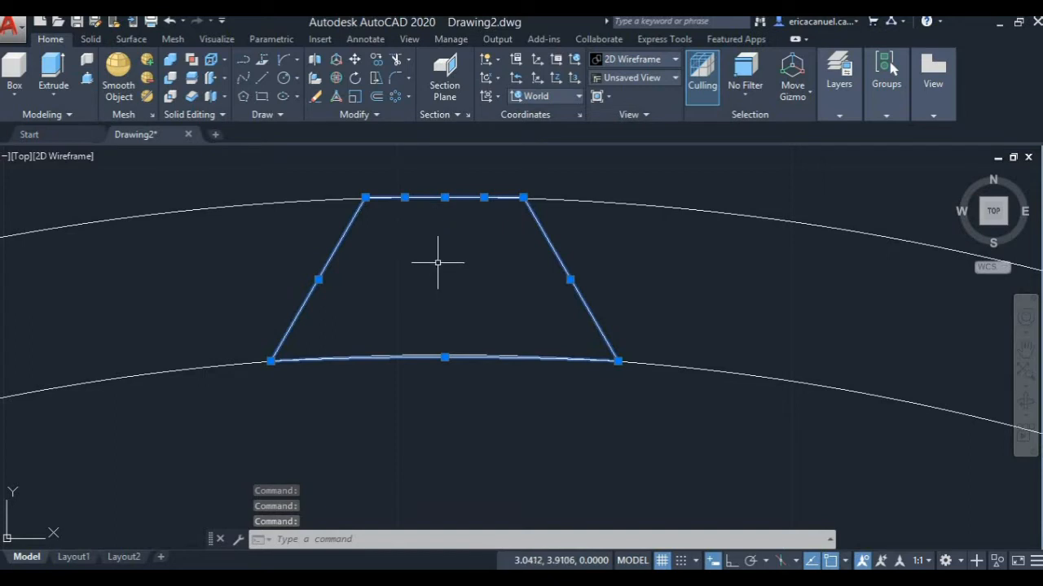
text(J)
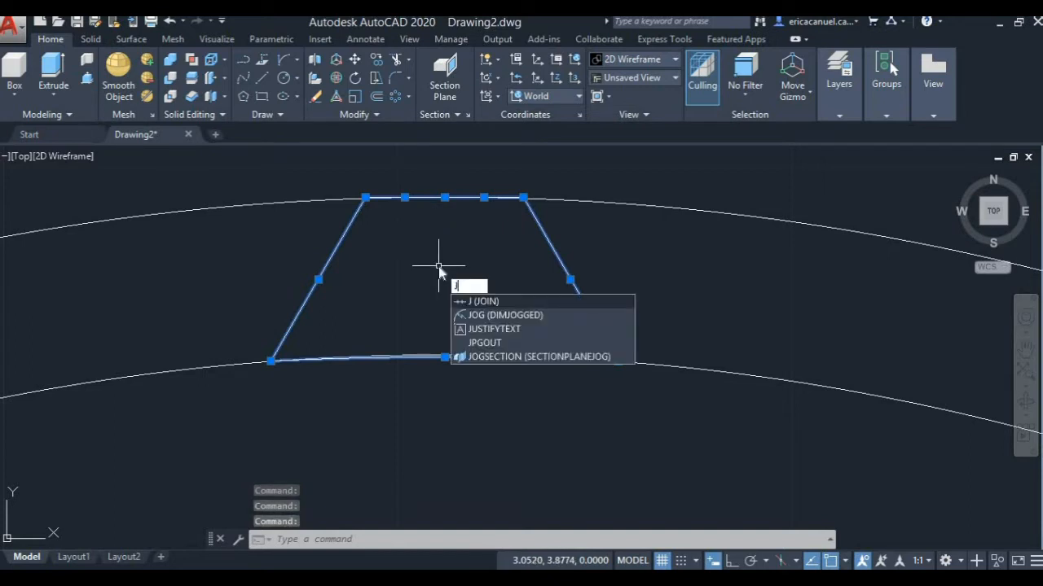
key(Return)
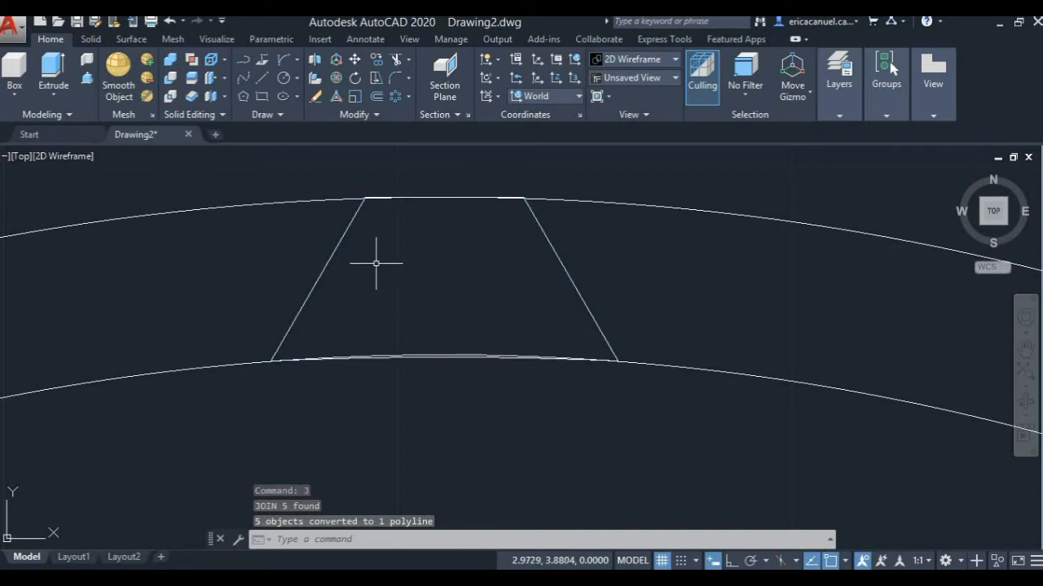
Step: Copy the trapezoidal polyline from its lower-left corner to its lower-right corner, placing the copy directly beside the original
click(286, 260)
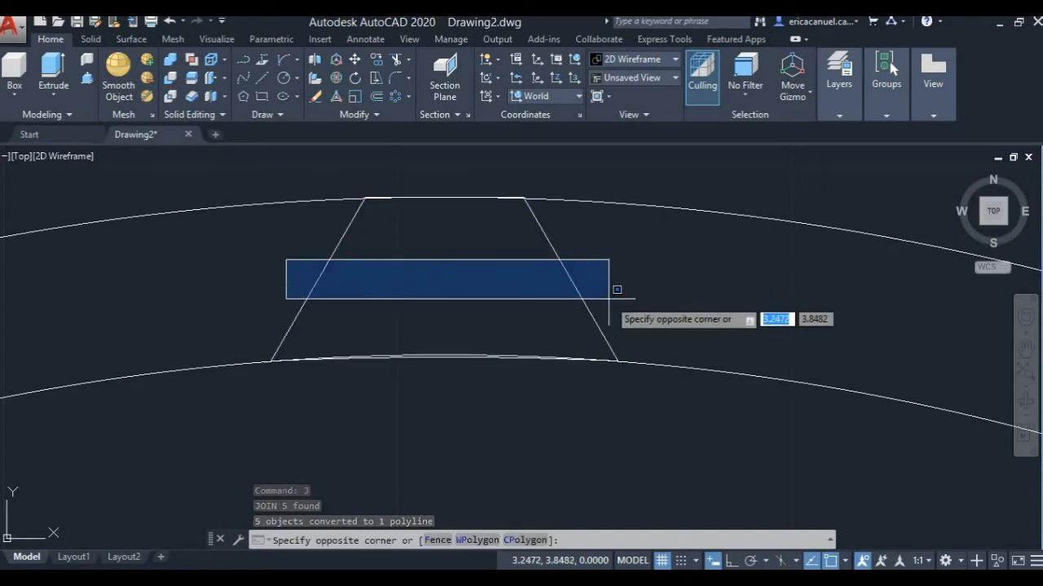
click(609, 322)
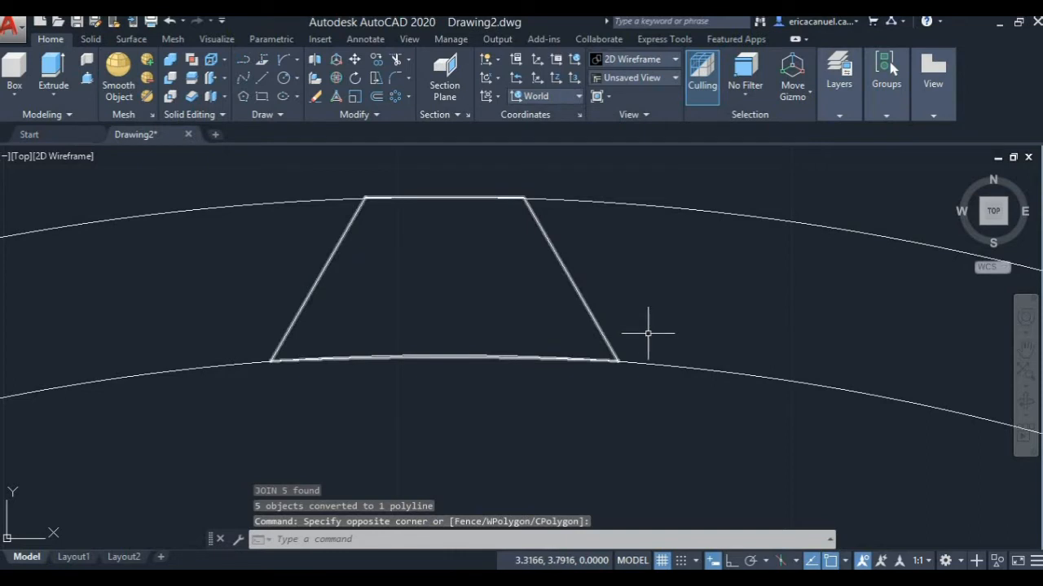
click(649, 333)
click(209, 279)
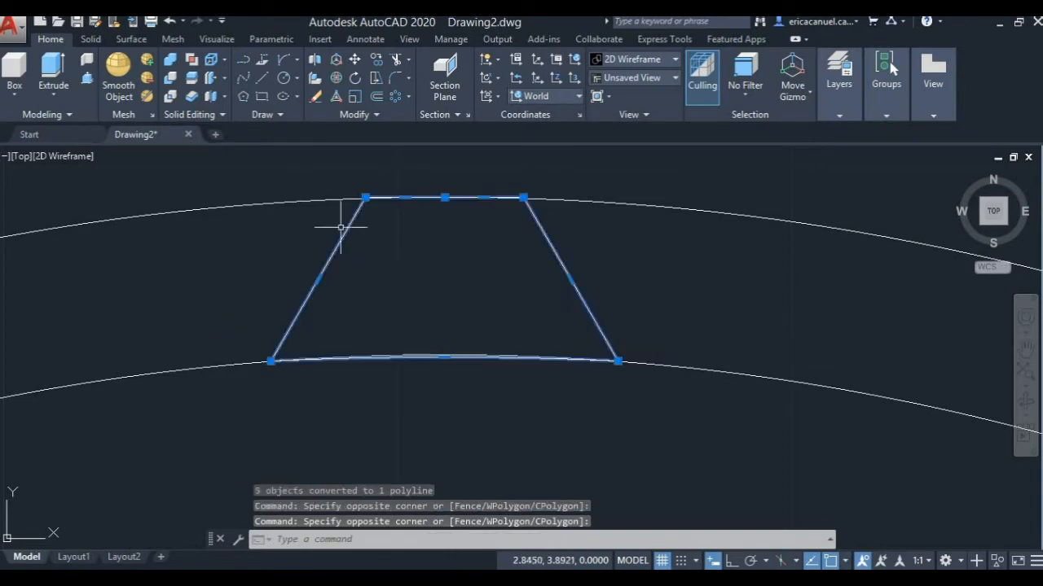
click(375, 61)
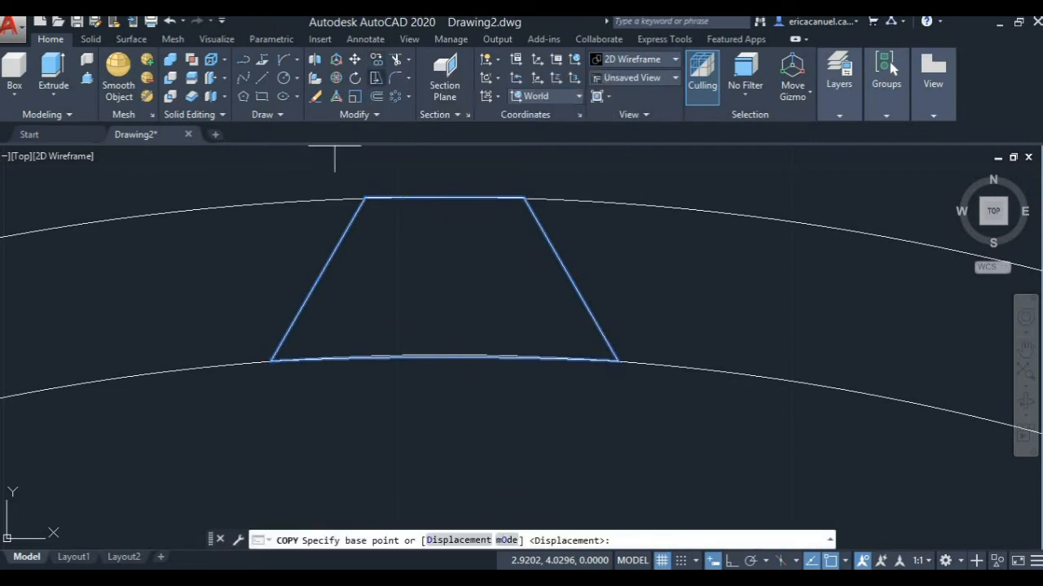
click(275, 357)
scroll(619, 343, up, 2)
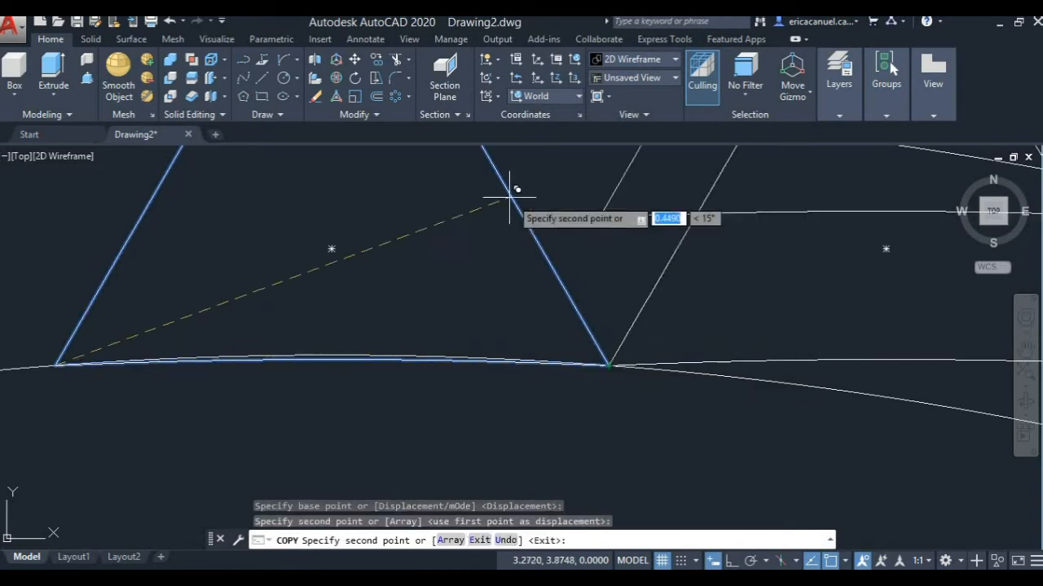
click(609, 365)
Step: Rotate the copied trapezoid clockwise about the corner it shares with the original until its base follows the rim circle
key(ctrl+x)
scroll(561, 308, down, 5)
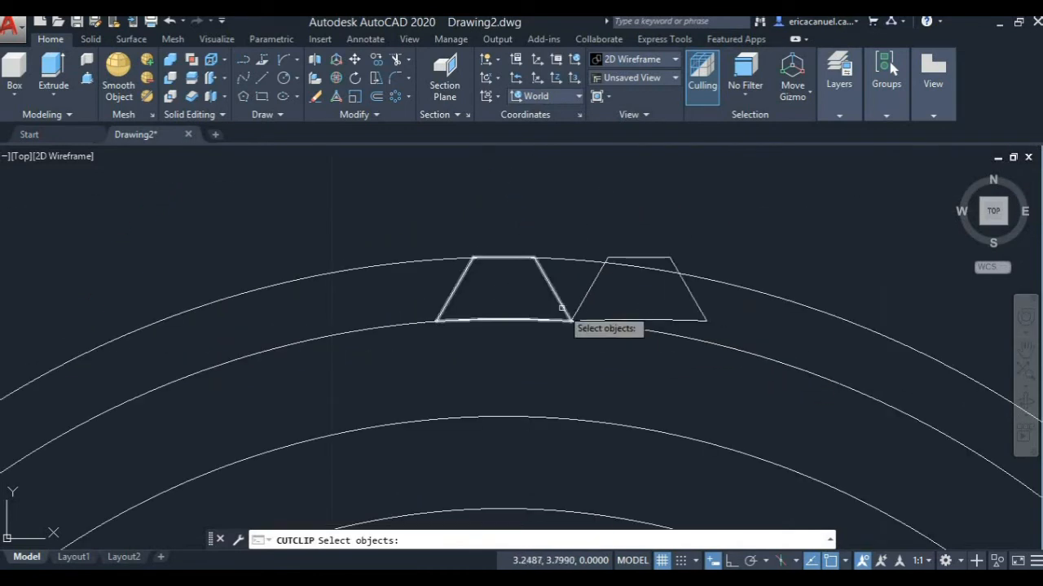
click(622, 317)
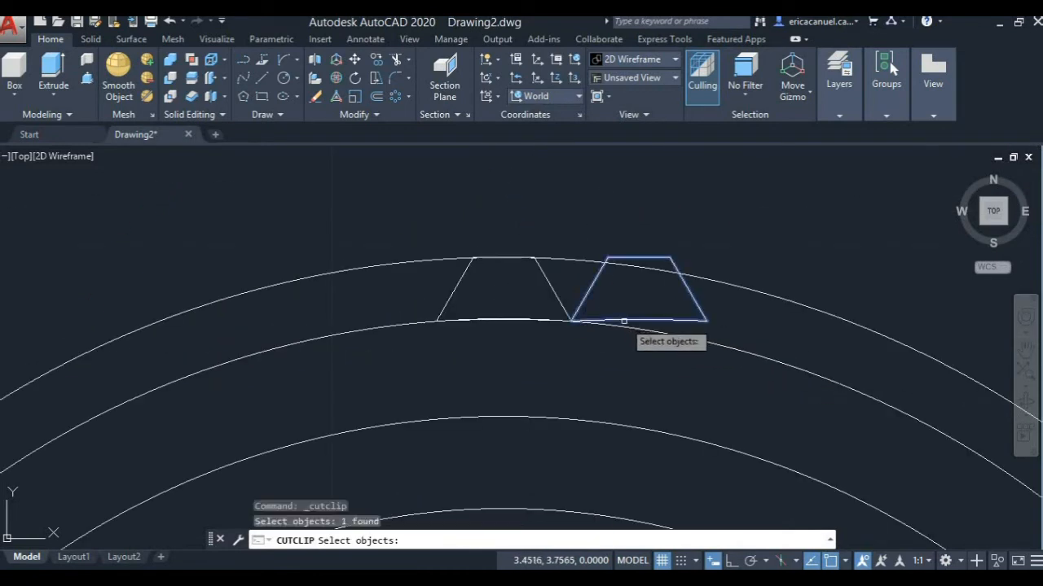
click(356, 79)
key(Return)
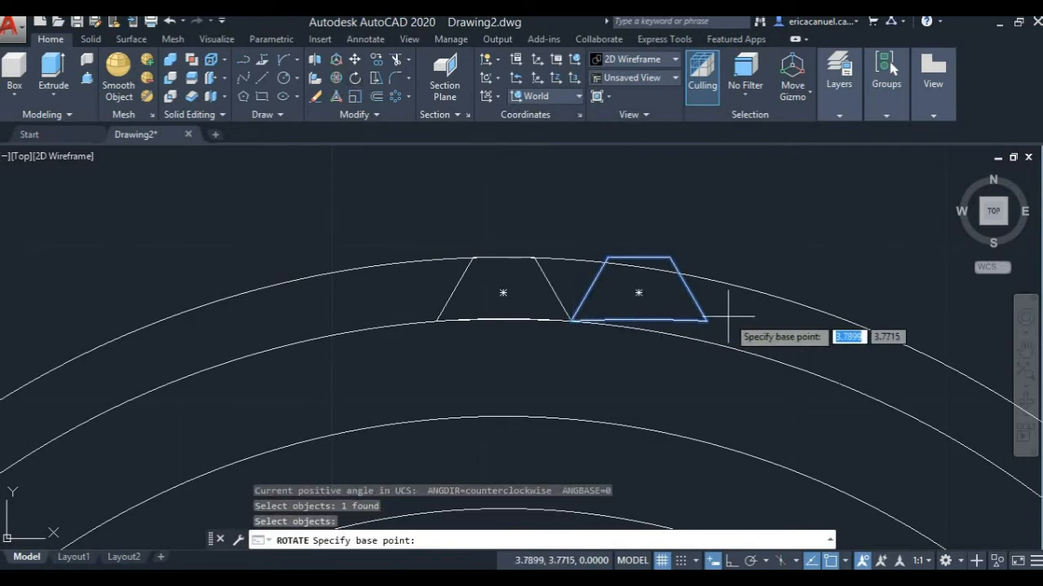
scroll(727, 322, up, 2)
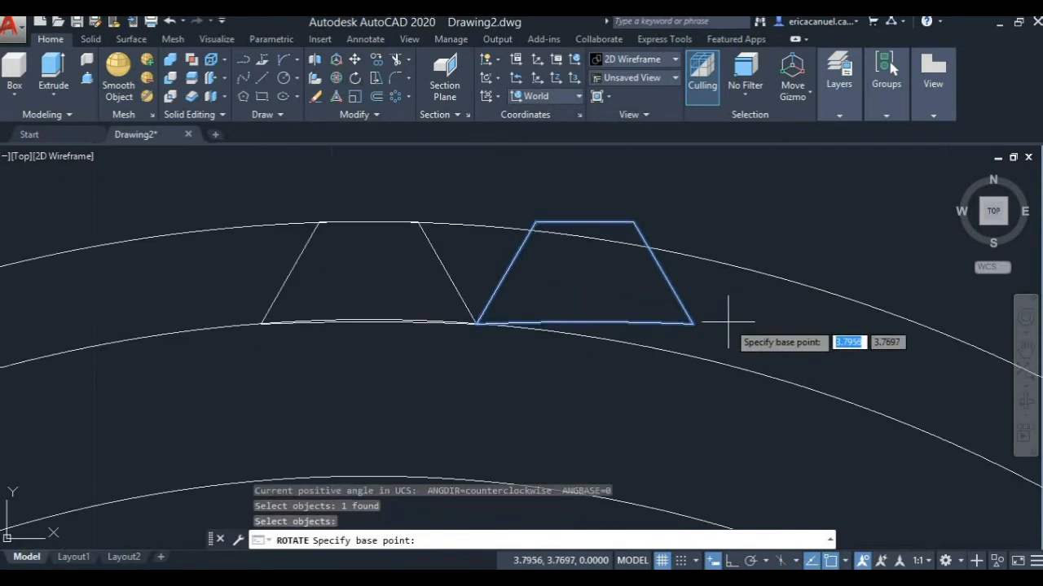
click(476, 322)
scroll(707, 354, up, 3)
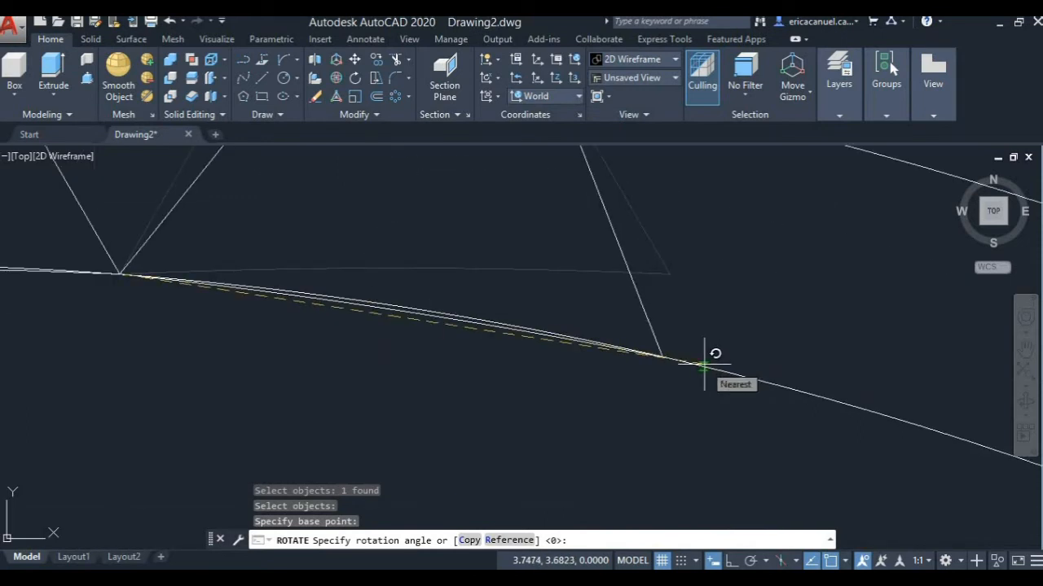
click(704, 365)
scroll(673, 324, down, 3)
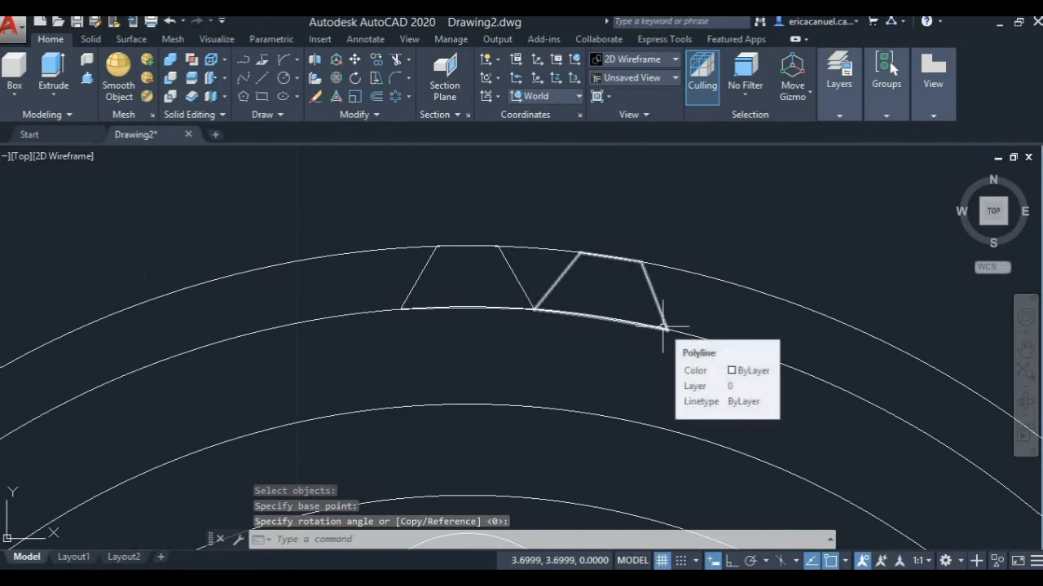
Step: Cut the outermost circle running along the tops of the two trapezoids out of the drawing
click(494, 276)
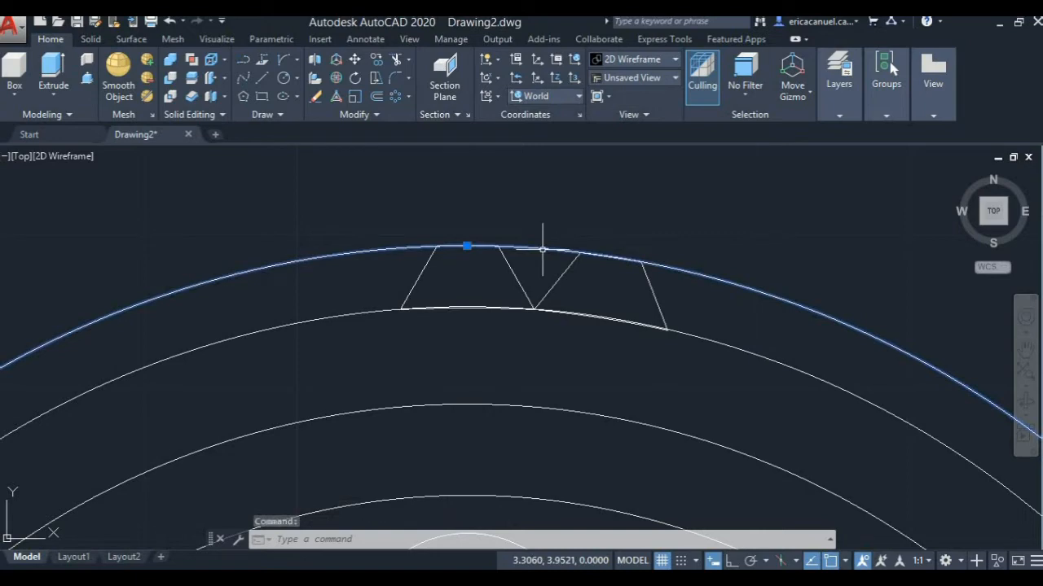
key(ctrl+x)
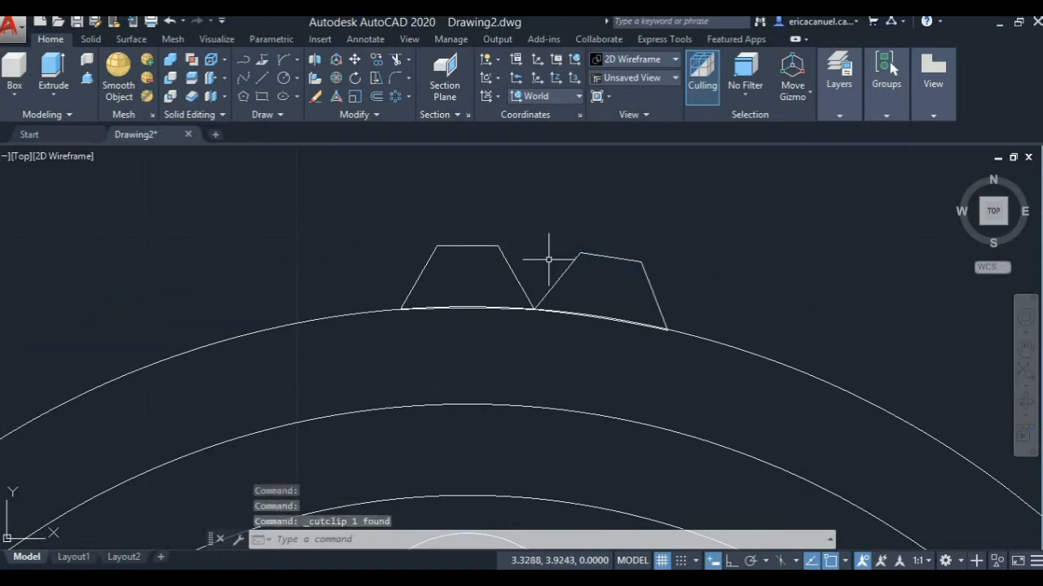
scroll(547, 262, down, 6)
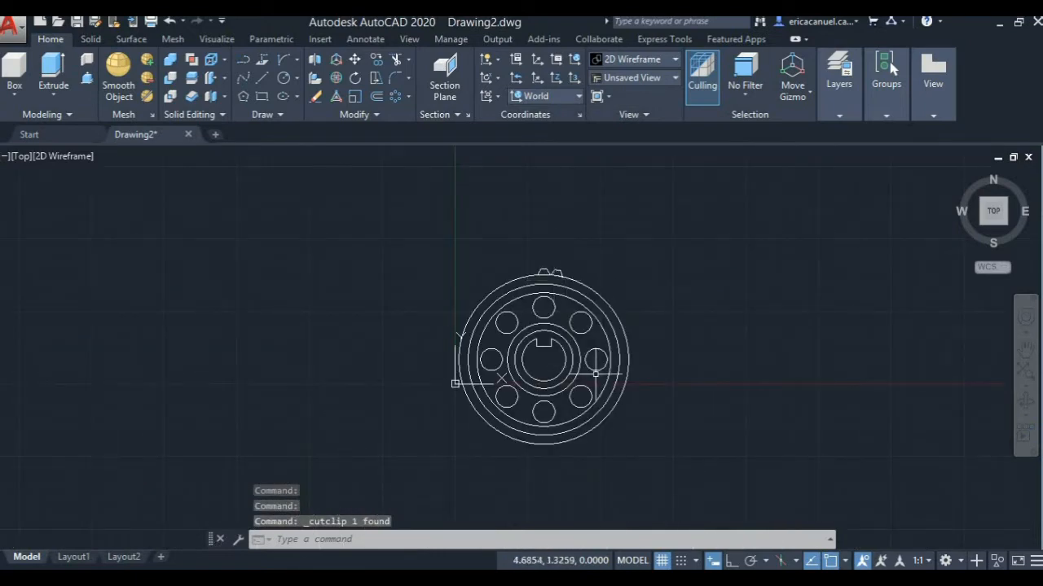
Step: Switch the whole wheel to the SW Isometric view with the Conceptual visual style
scroll(581, 342, up, 2)
scroll(600, 337, up, 4)
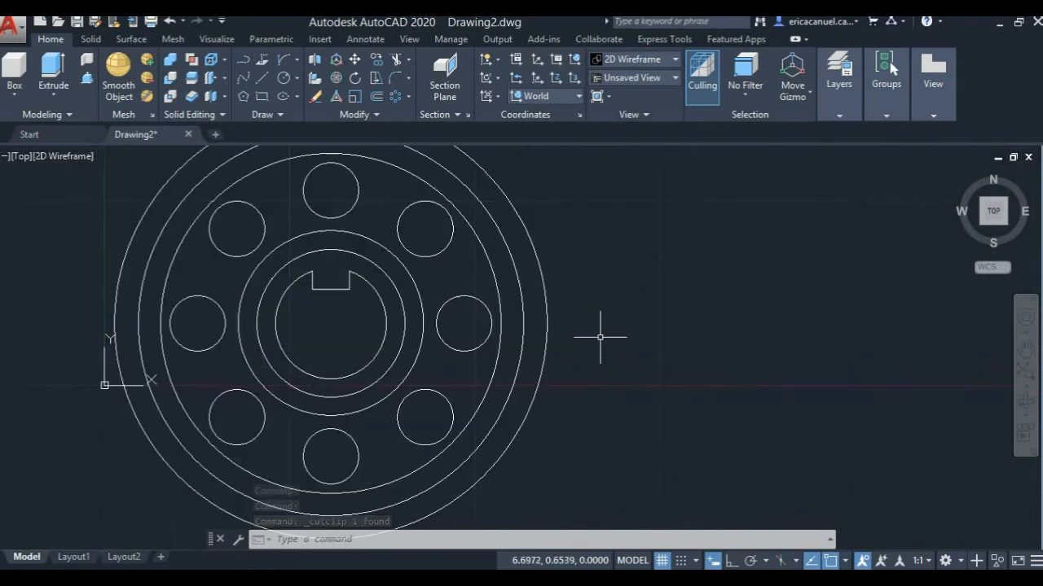
middle_drag(600, 337, 758, 323)
scroll(759, 324, down, 3)
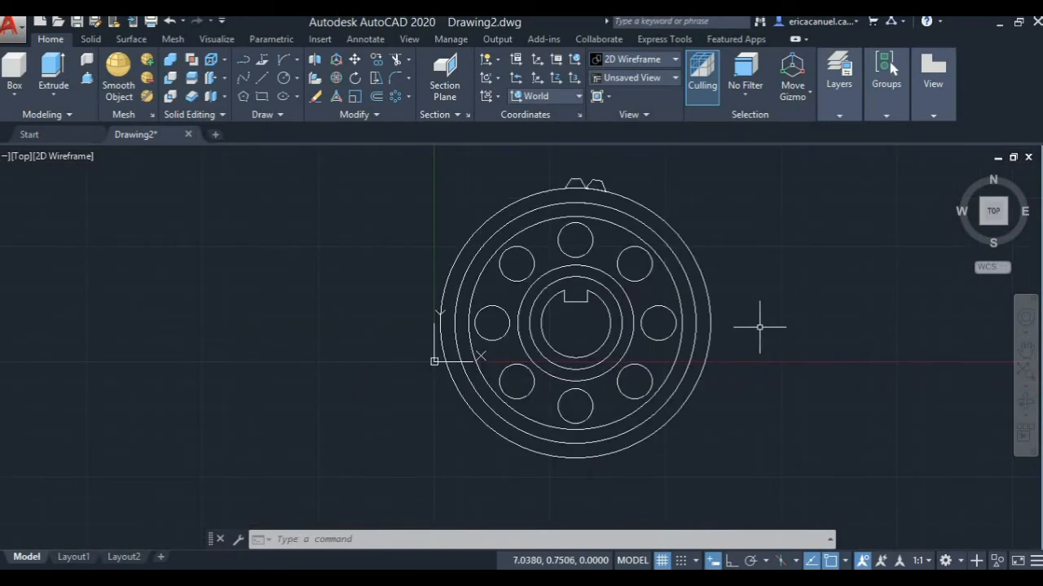
click(980, 226)
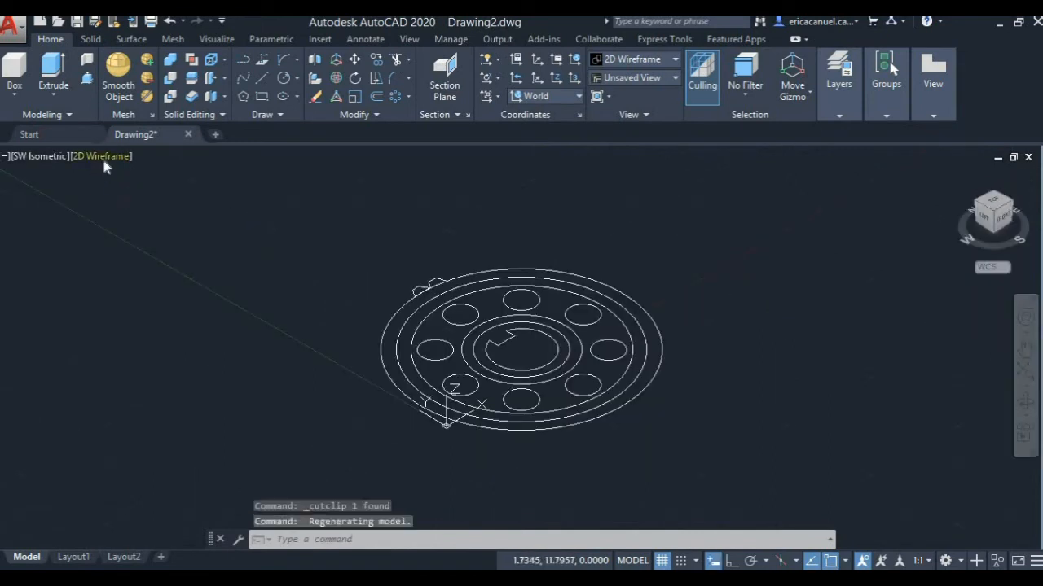
click(104, 160)
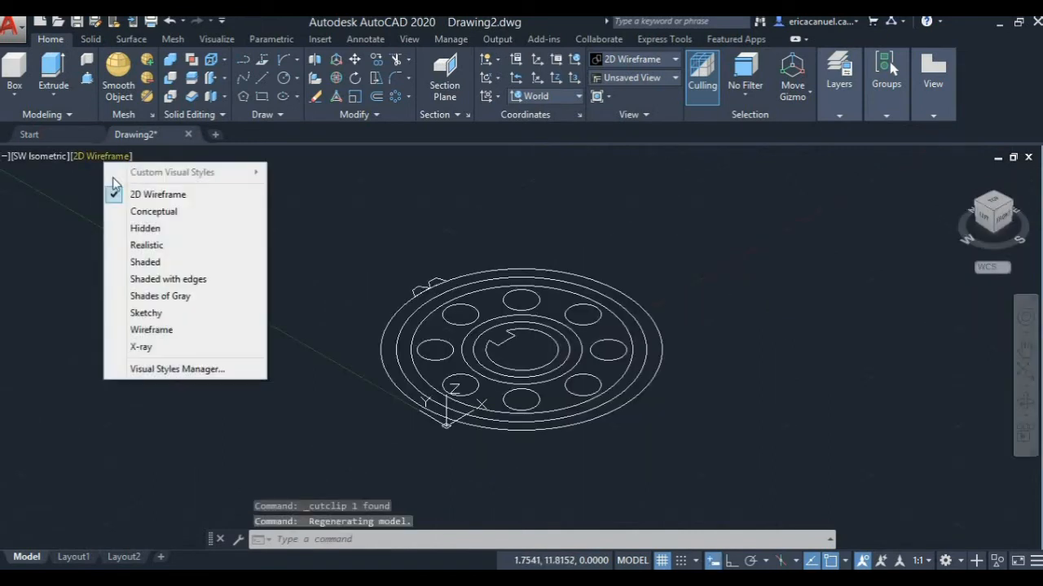
click(156, 214)
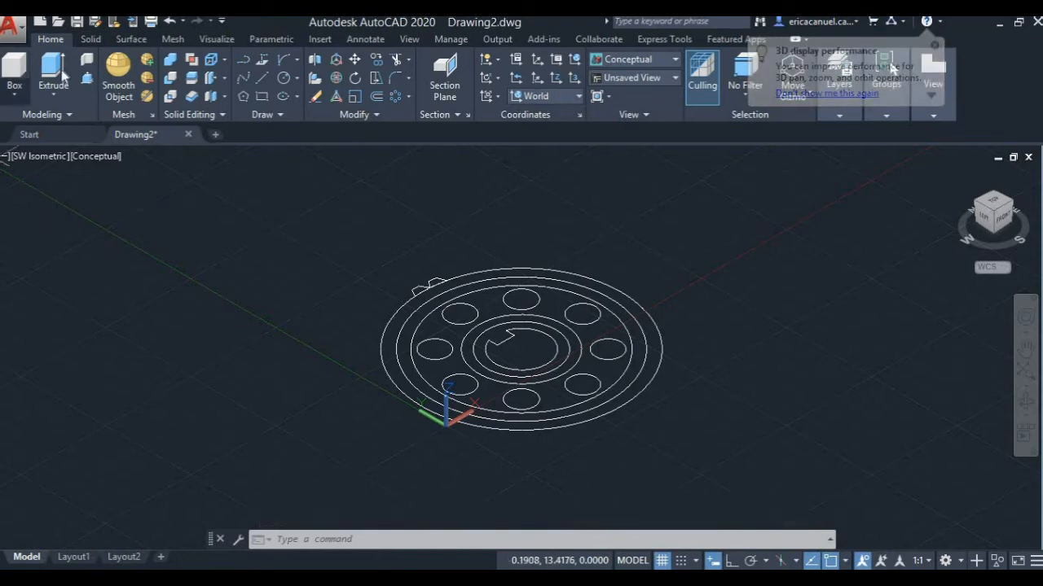
Step: Presspull the ring between the keyed bore and the first circle around it to a height of 0.75
click(87, 78)
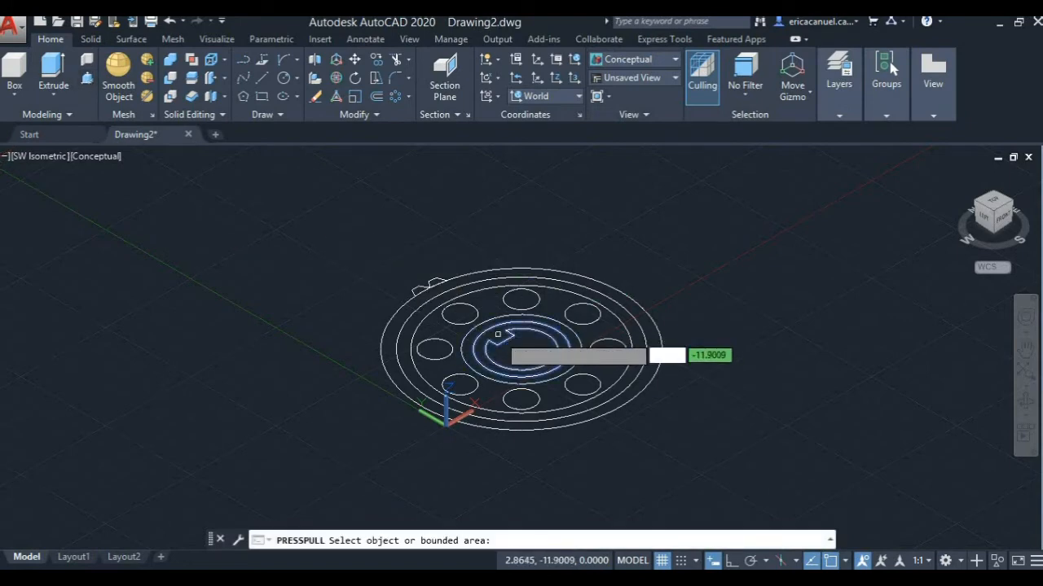
click(499, 336)
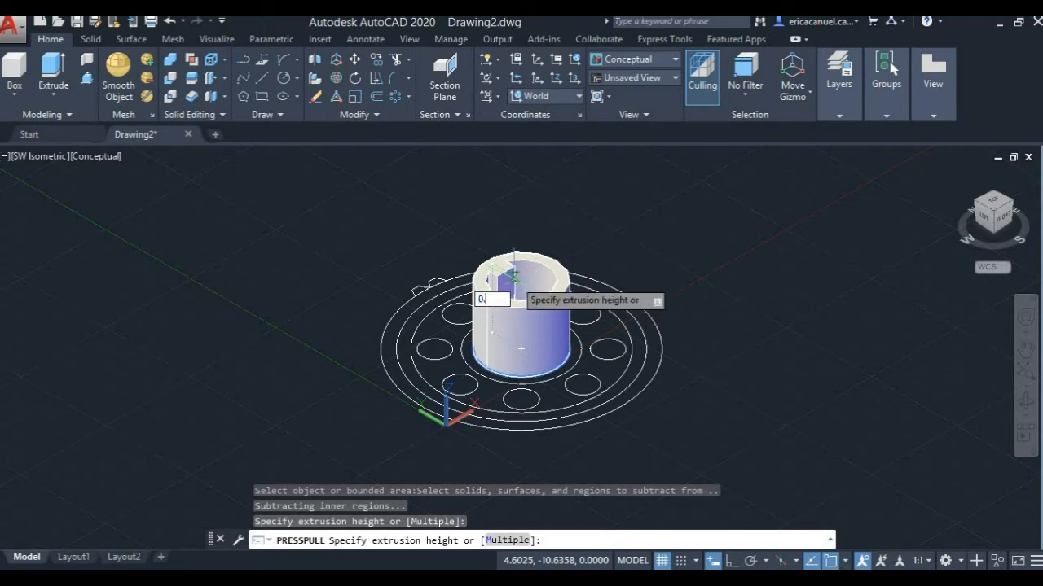
key(Return)
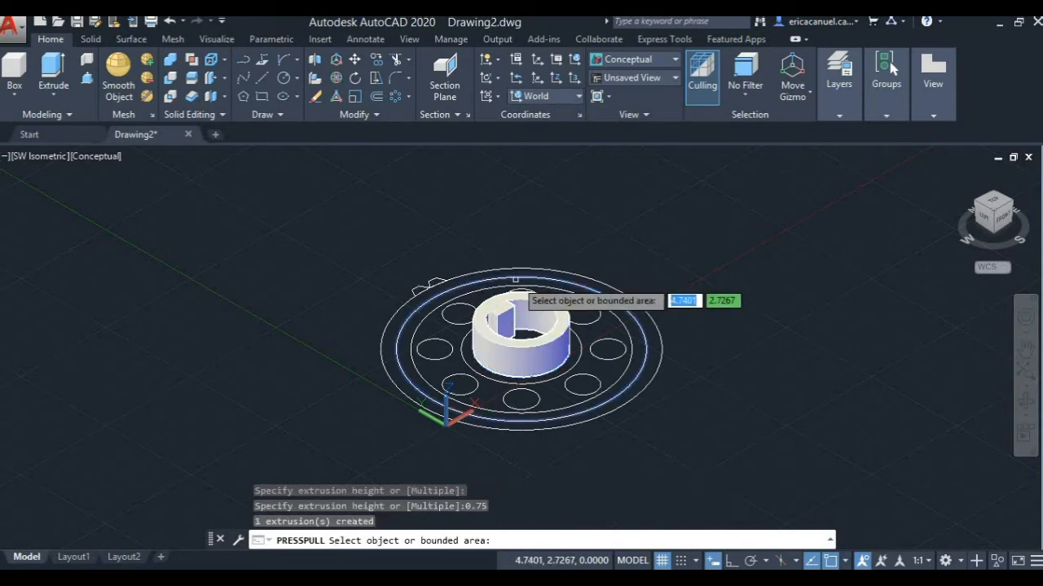
Step: Presspull the next narrow ring around the raised hub to a height of 0.6
click(471, 358)
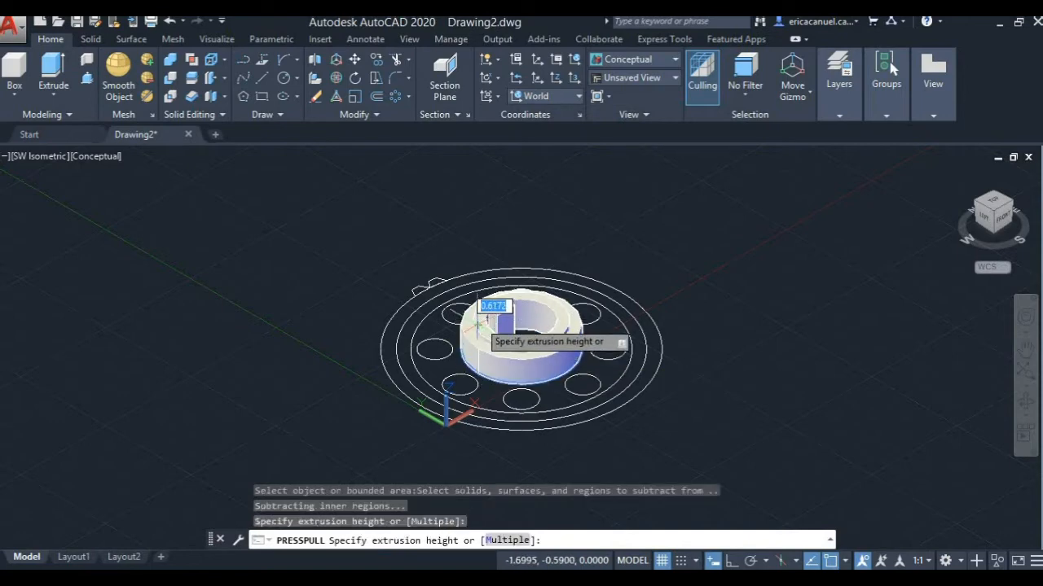
text(0.)
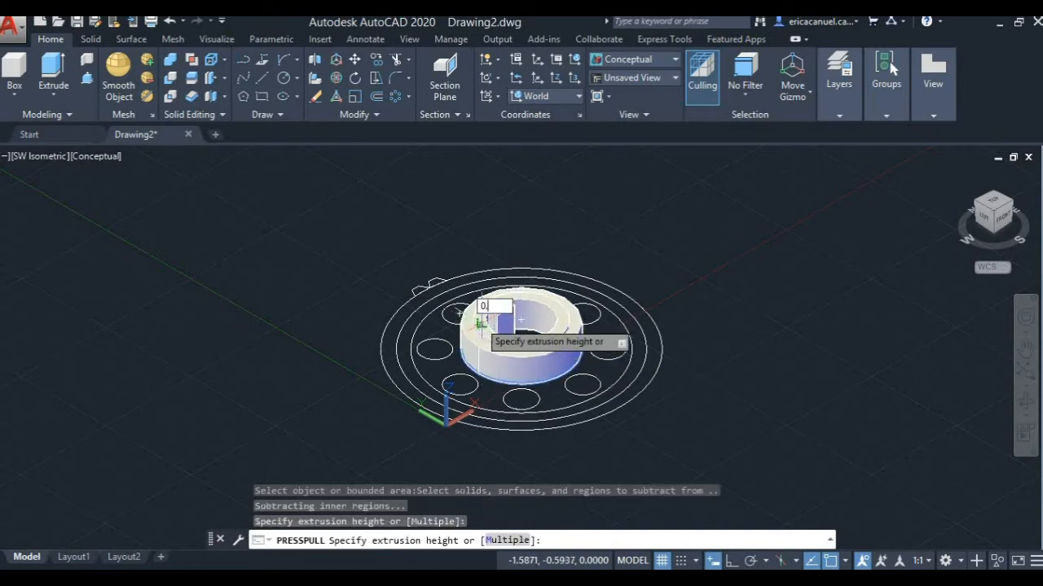
key(Return)
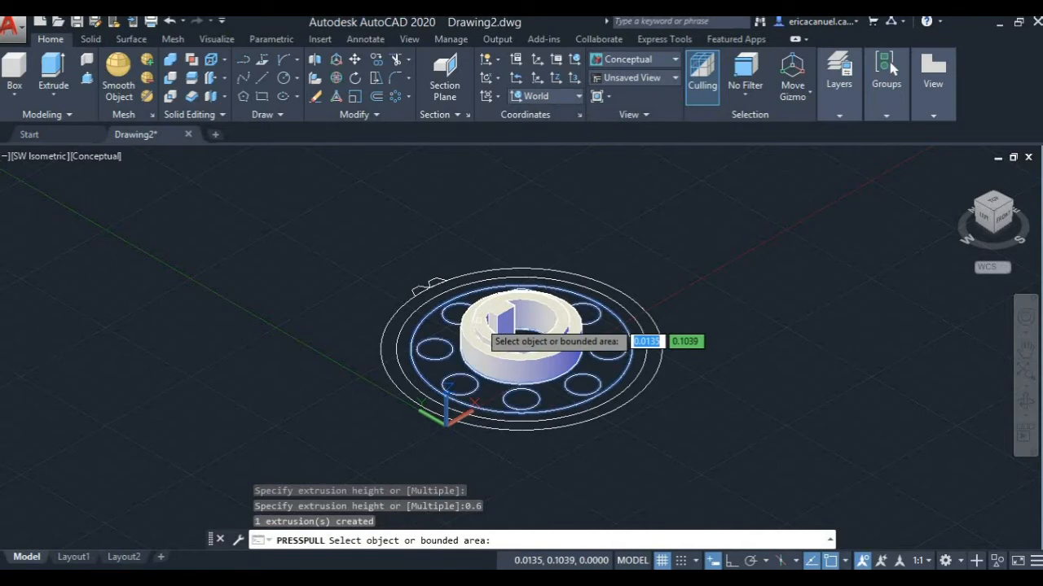
Step: Chamfer the outer top edge of the 0.6 high ring with both distances set to 0.25
click(91, 39)
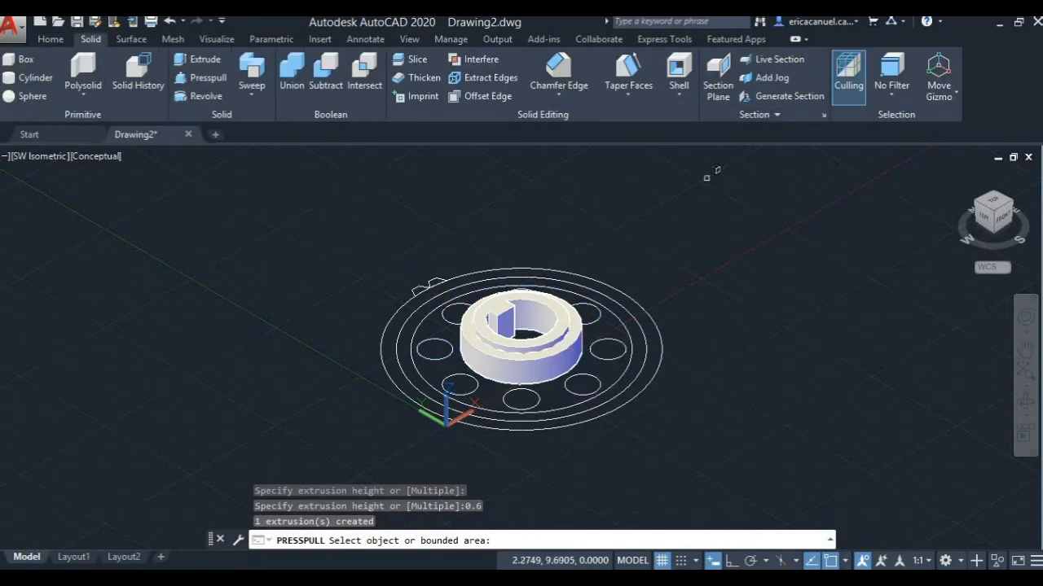
click(558, 74)
click(571, 342)
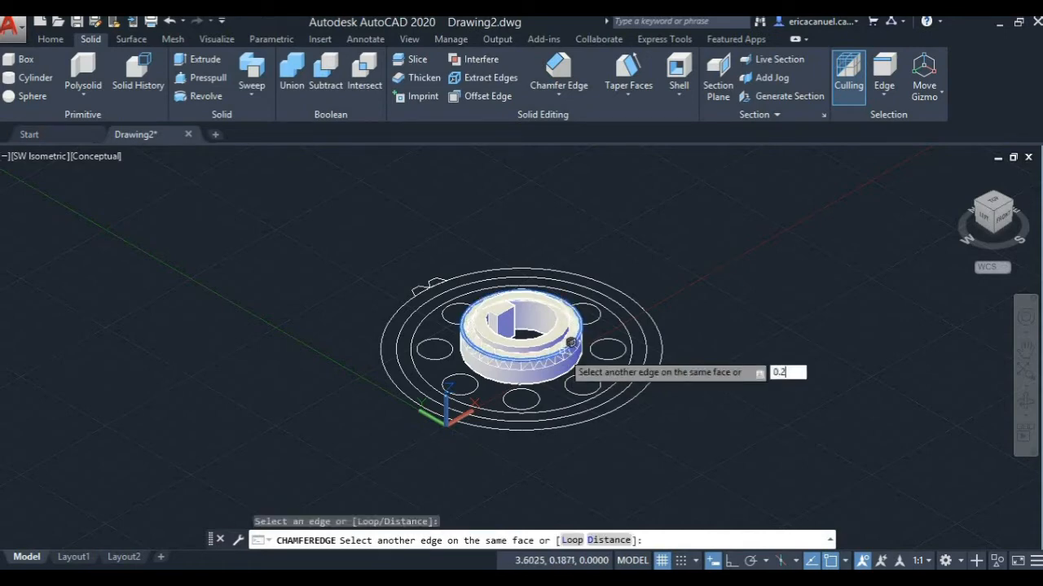
click(571, 342)
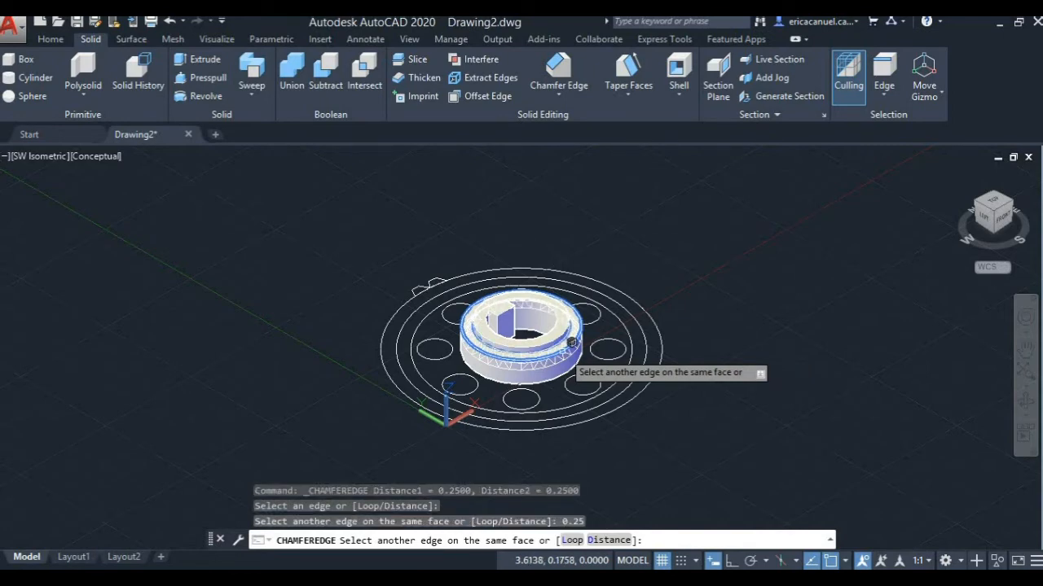
click(612, 539)
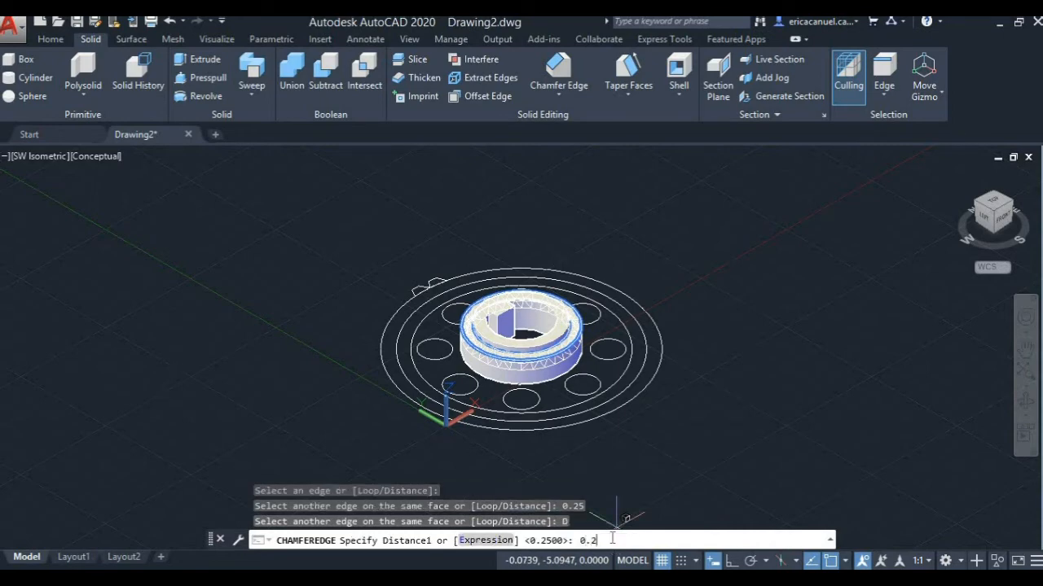
key(Return)
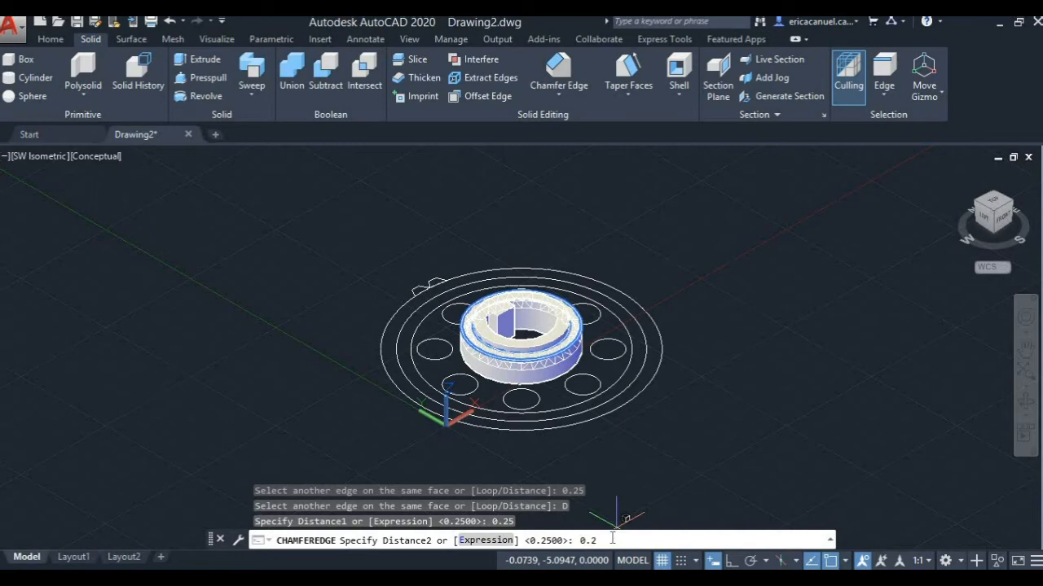
key(Return)
key(Return)
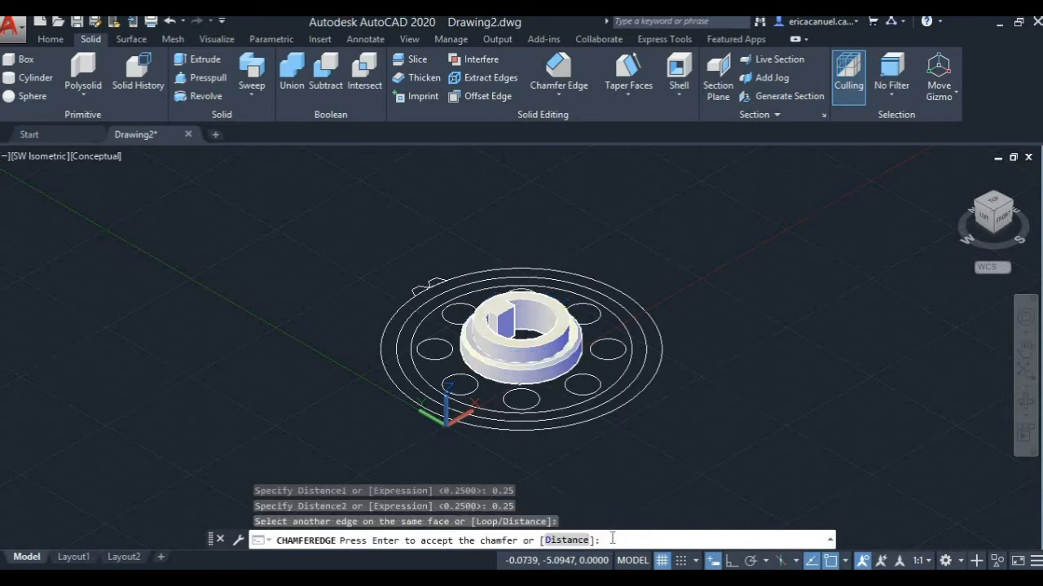
scroll(624, 399, up, 5)
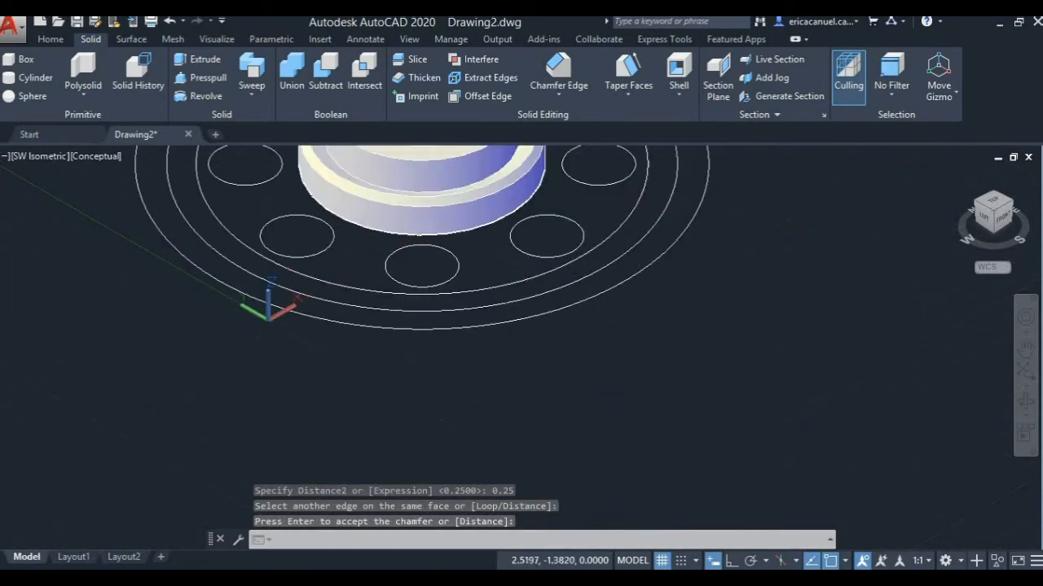
middle_drag(624, 400, 573, 368)
key(Return)
key(Return)
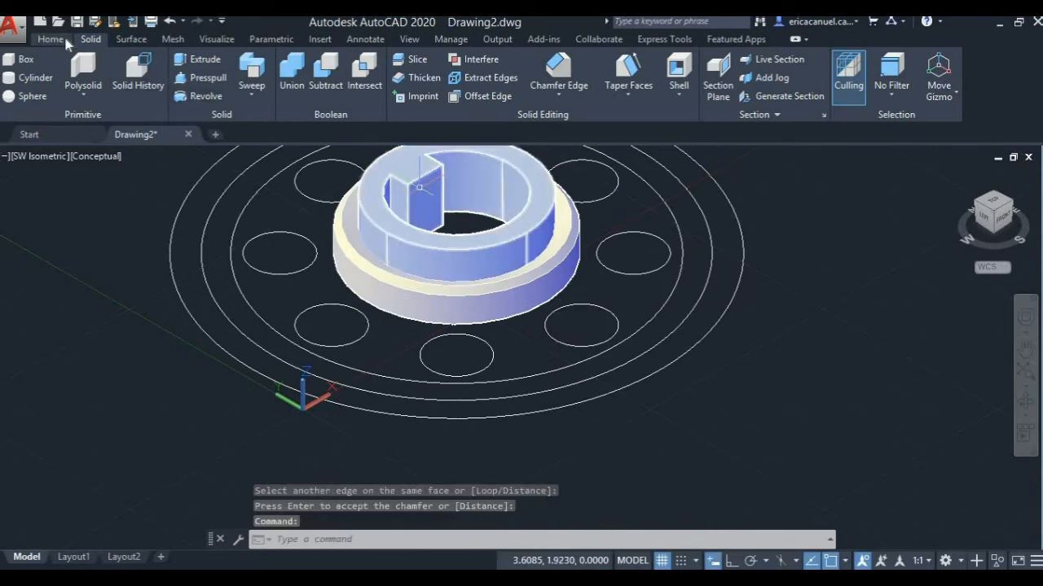
Step: Presspull the web area around the eight holes, between the hub and the rim circles, to a height of 0.35
click(50, 39)
click(87, 78)
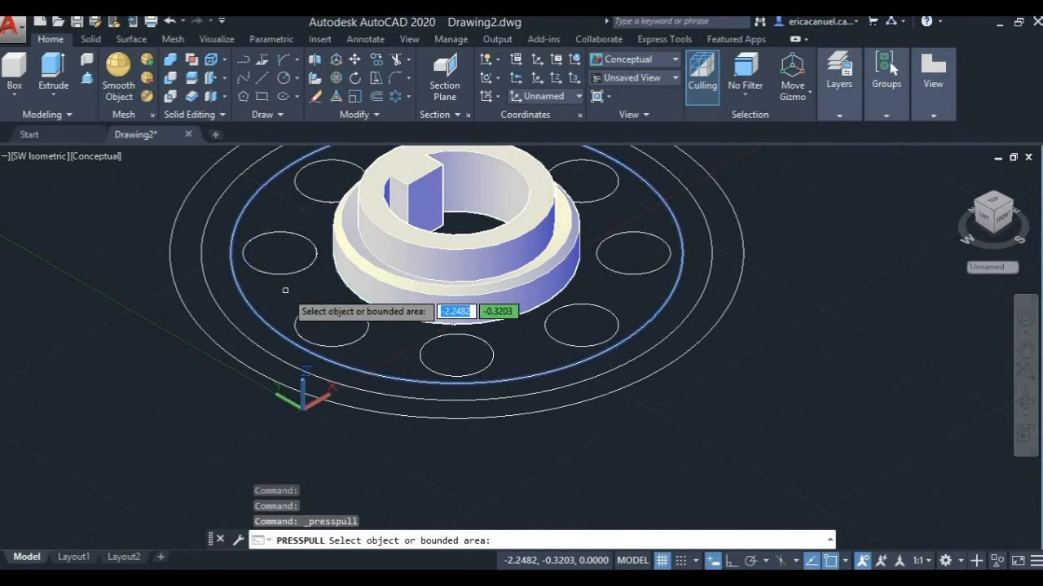
click(303, 242)
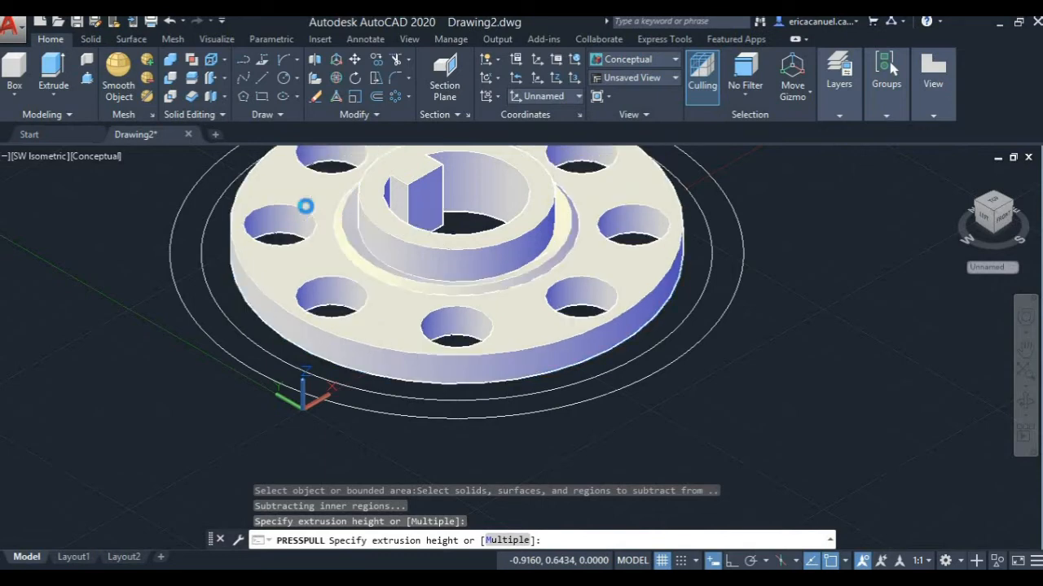
key(Return)
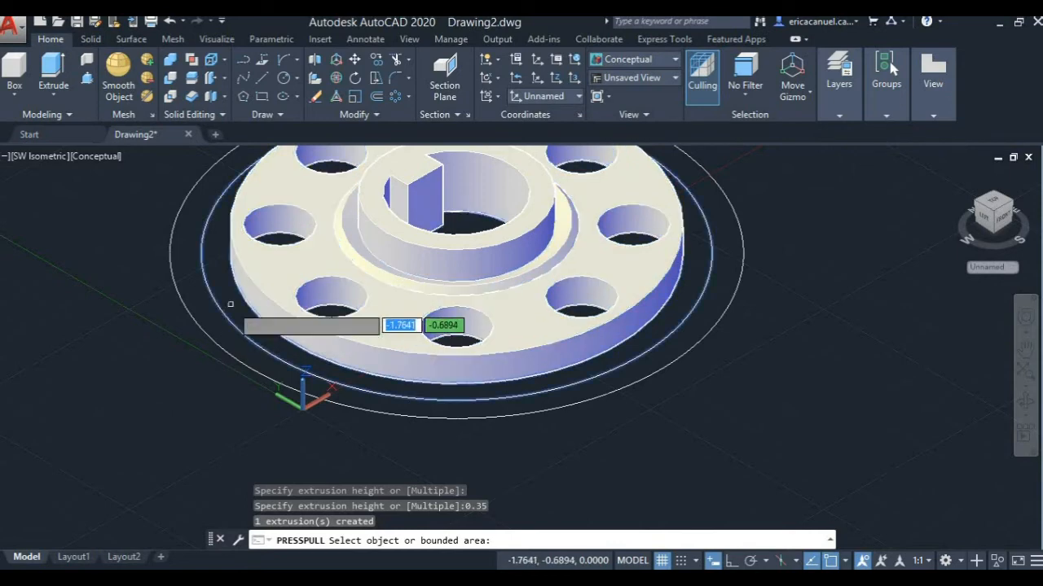
Step: Presspull the inner rim ring just outside the web with the eight holes to a height of 0.75
click(728, 245)
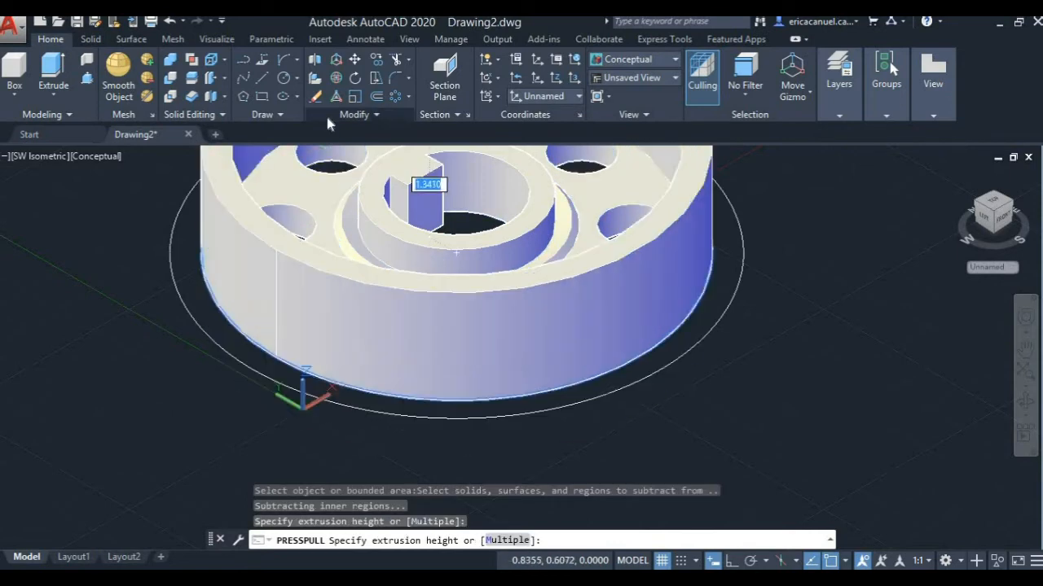
text(0.75)
key(Return)
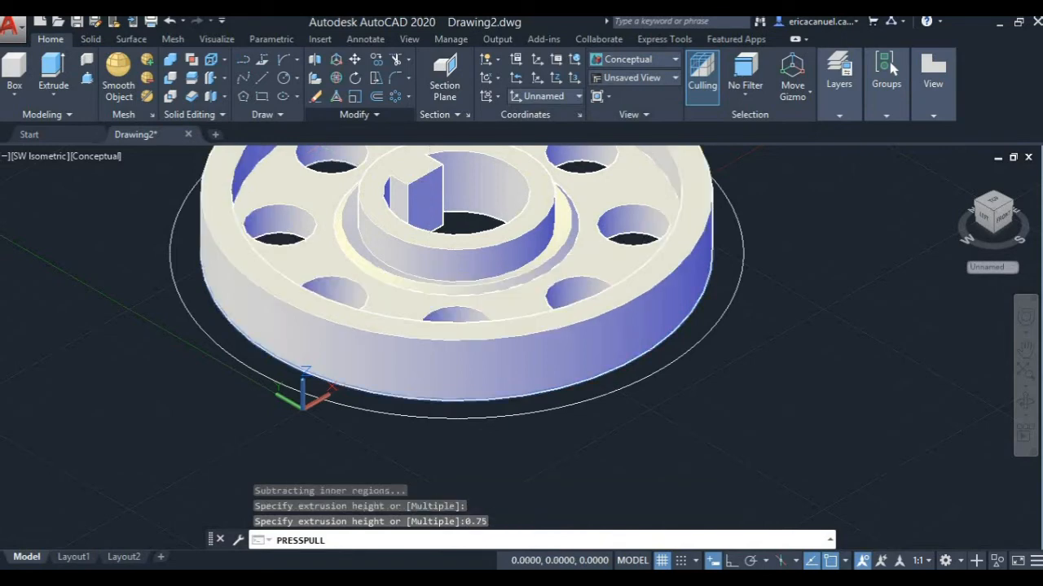
Step: Presspull the outermost ring of the wheel to a height of 0.75
middle_drag(814, 356, 863, 367)
scroll(863, 367, down, 3)
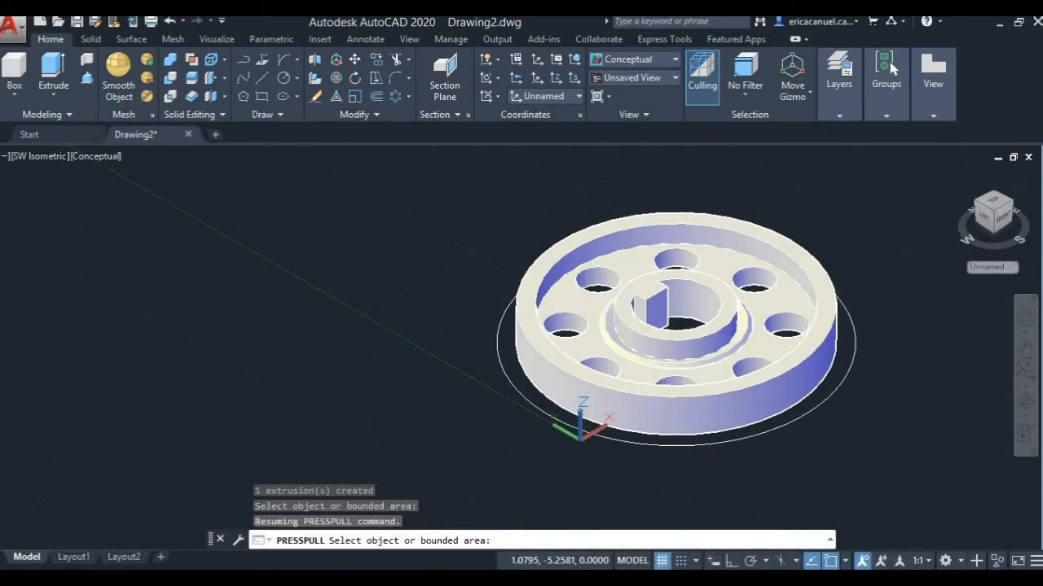
click(509, 358)
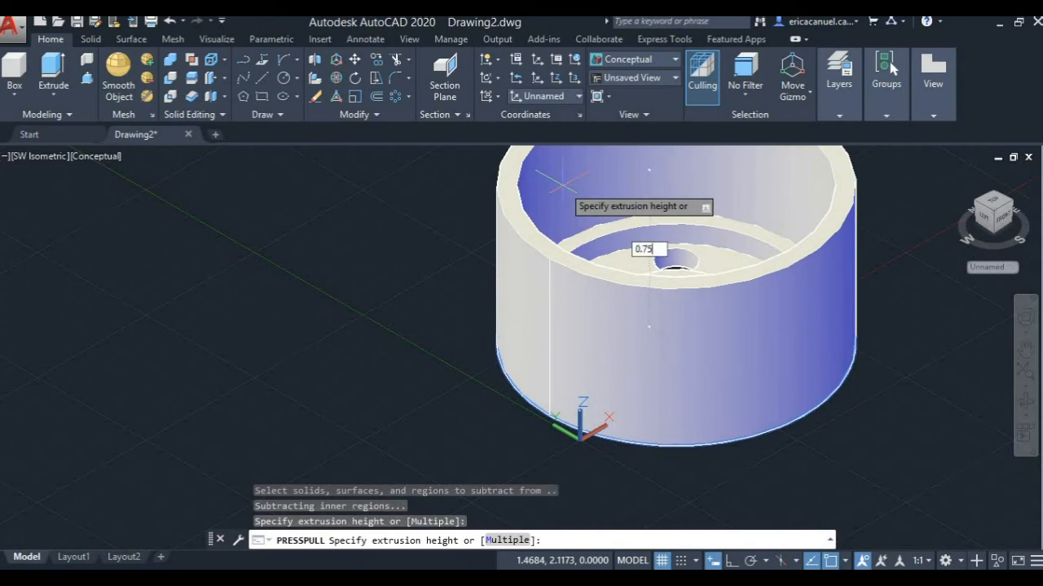
text(0.75)
key(Return)
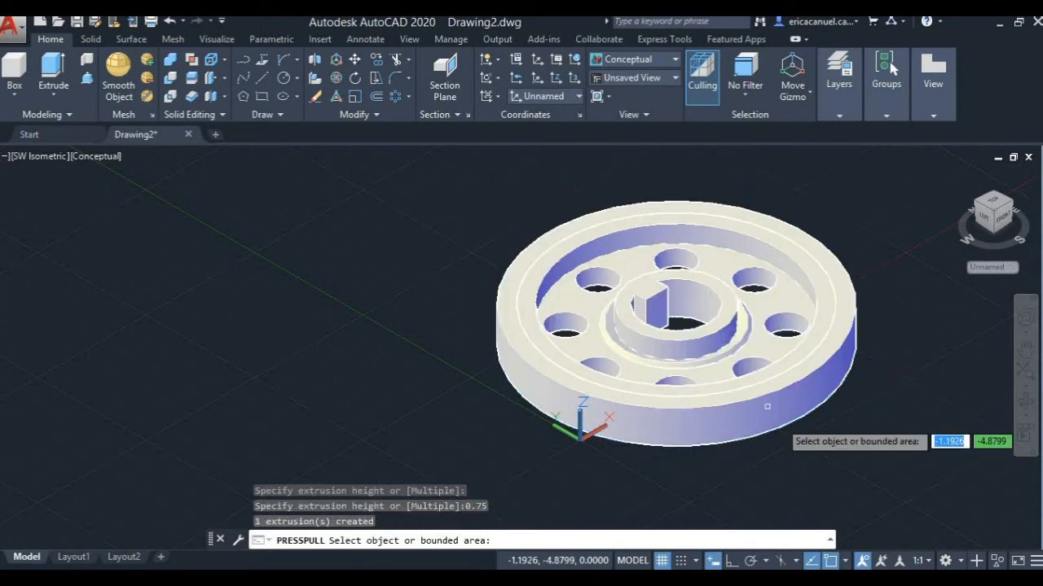
Step: Chamfer the inner top edge of the raised rim, keeping the current chamfer distances of 0.25
middle_drag(799, 421, 686, 447)
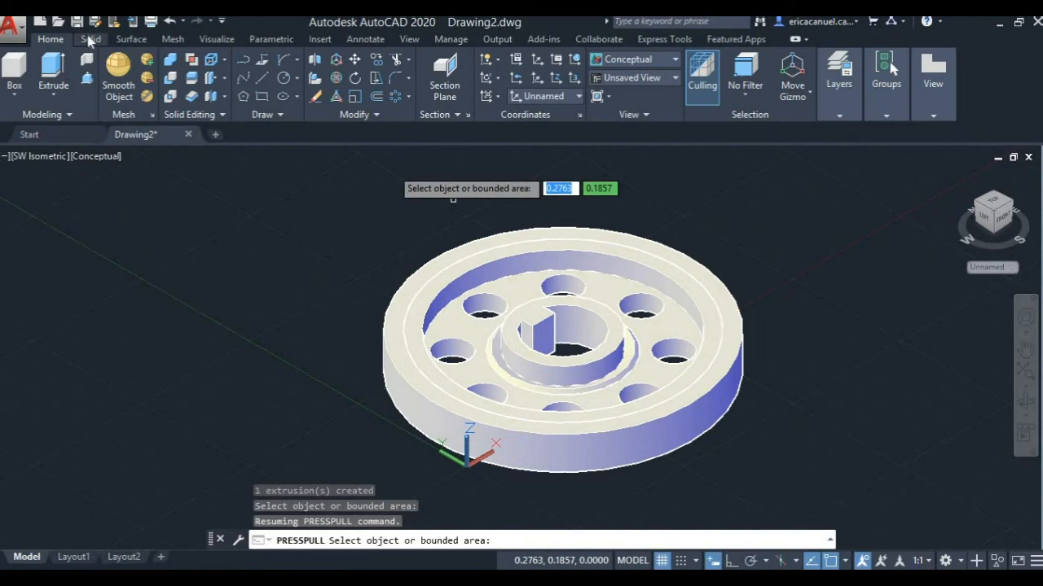
click(90, 39)
click(559, 70)
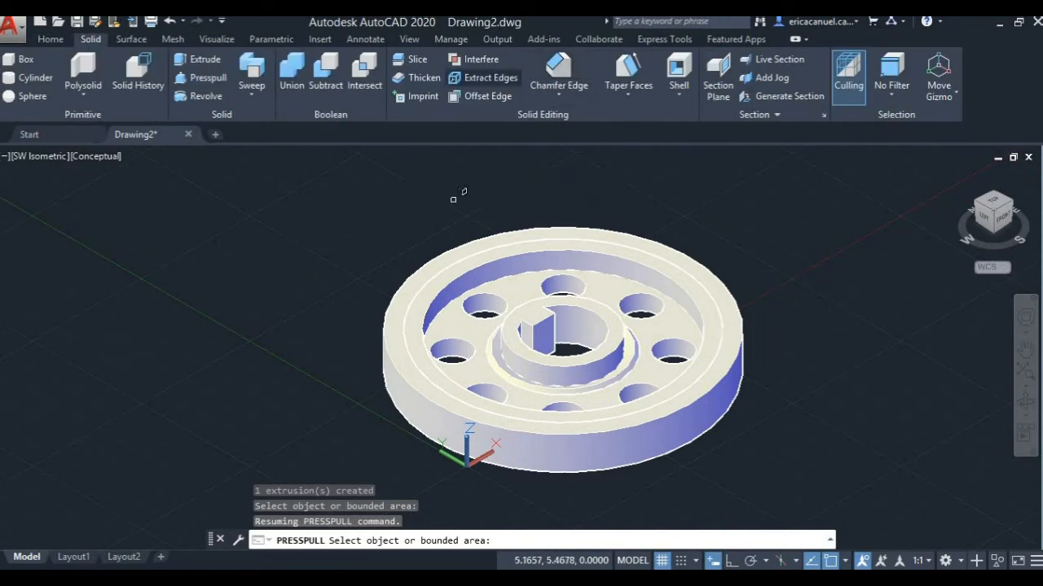
scroll(482, 239, up, 2)
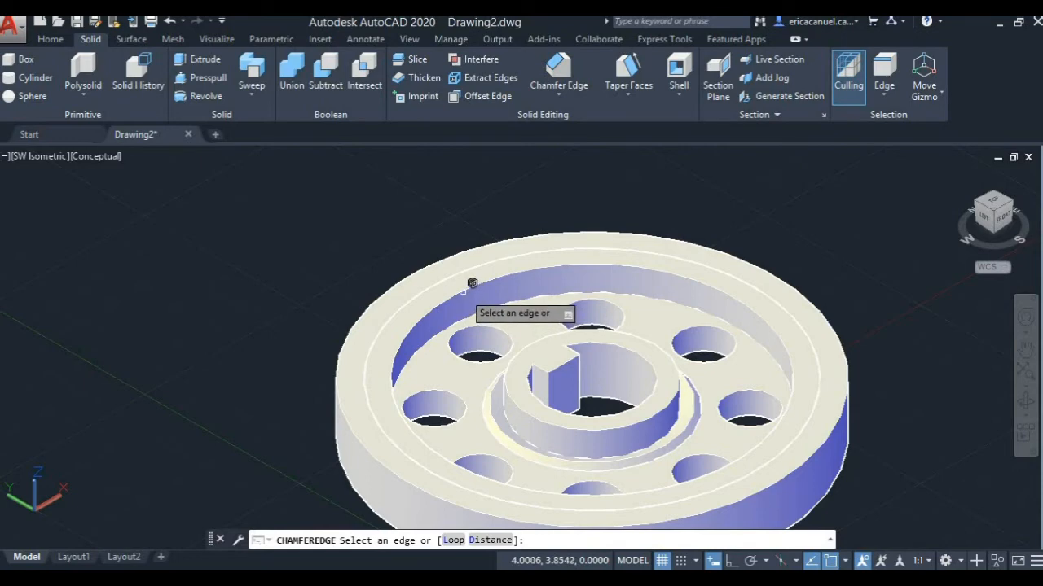
click(470, 283)
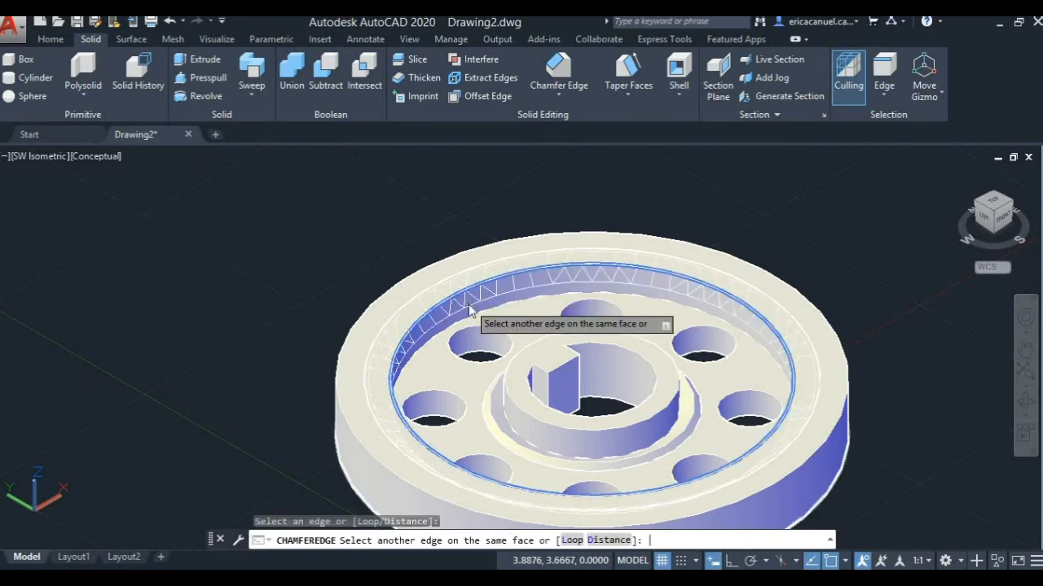
key(Return)
key(Return)
scroll(476, 313, down, 3)
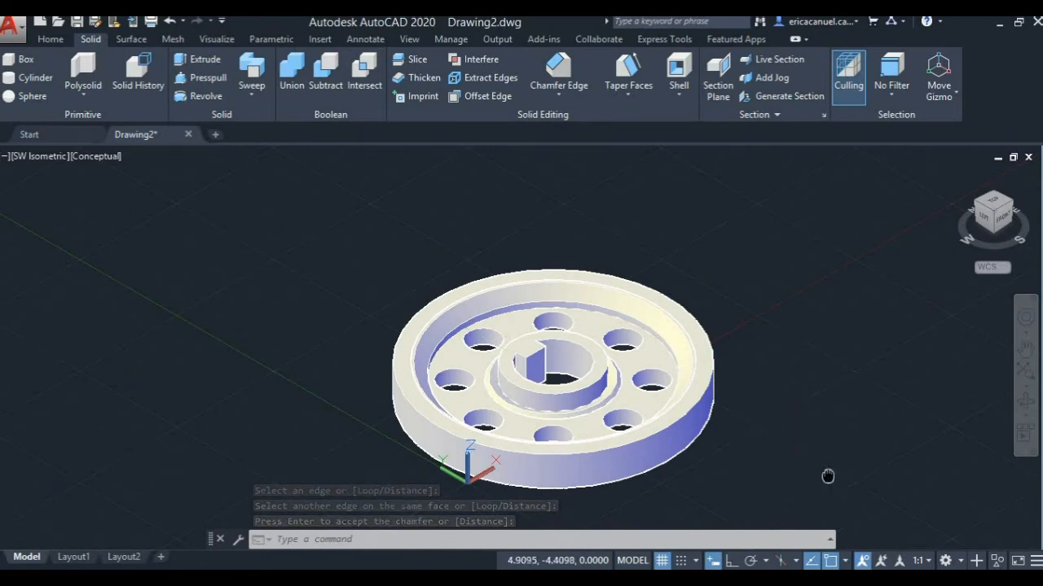
Step: On the wheel's underside, presspull the keyed hub ring to 0.75 and the narrow ring around it to 0.6
middle_drag(828, 476, 752, 465)
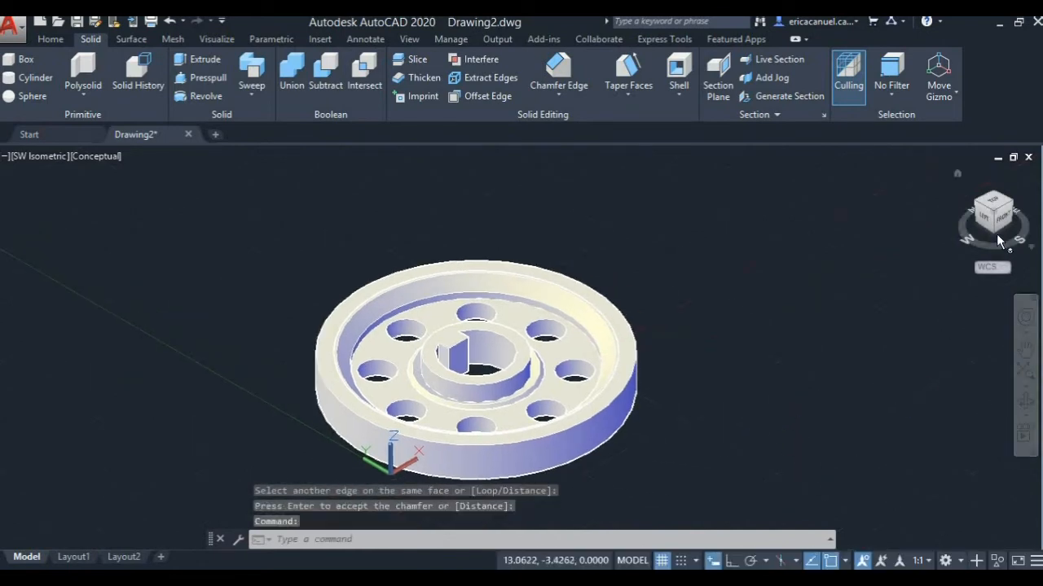
drag(996, 238, 742, 346)
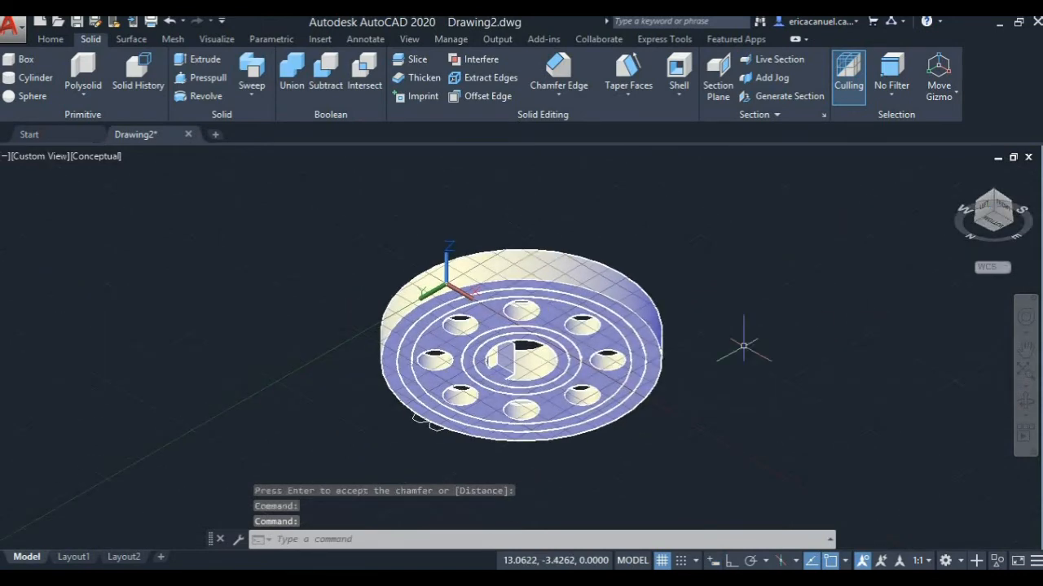
scroll(743, 346, up, 3)
scroll(782, 345, down, 1)
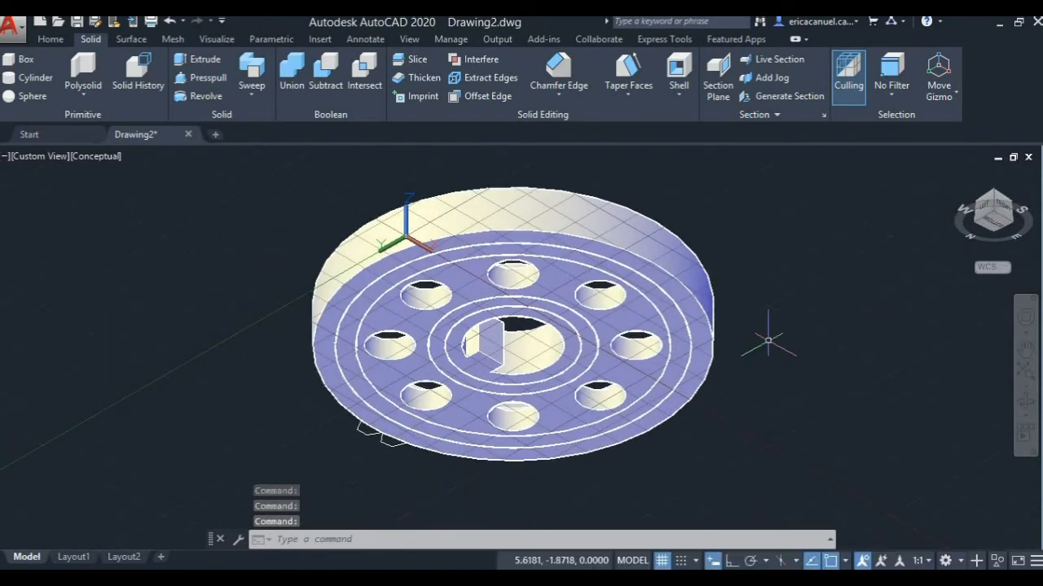
click(45, 41)
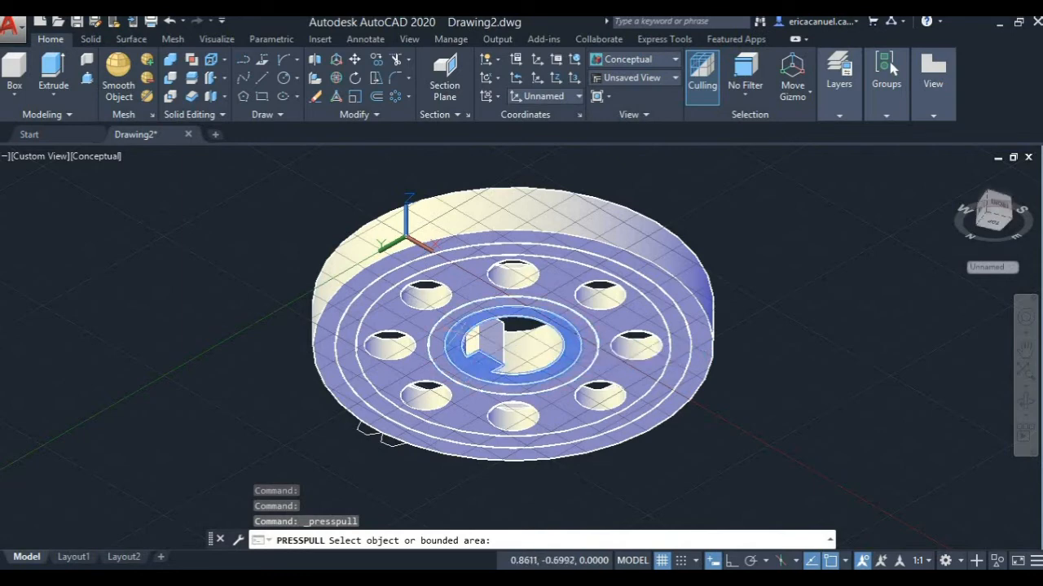
click(489, 356)
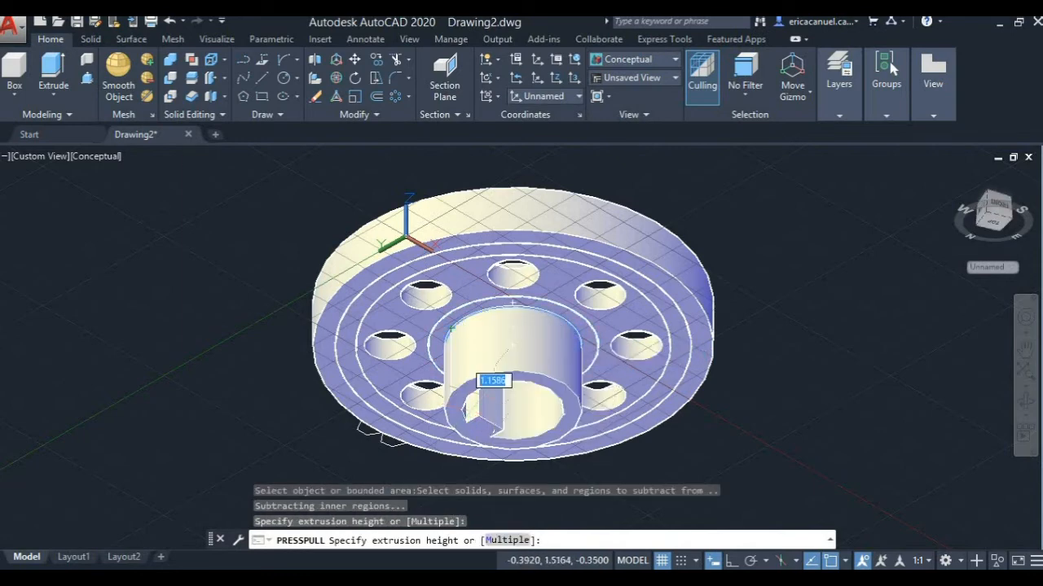
text(0.)
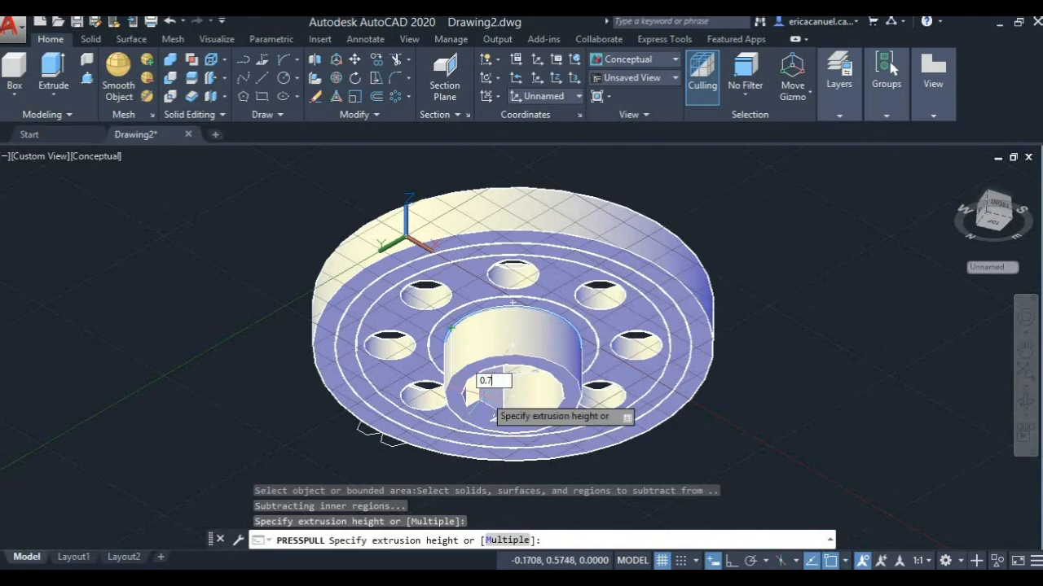
text(75)
key(Return)
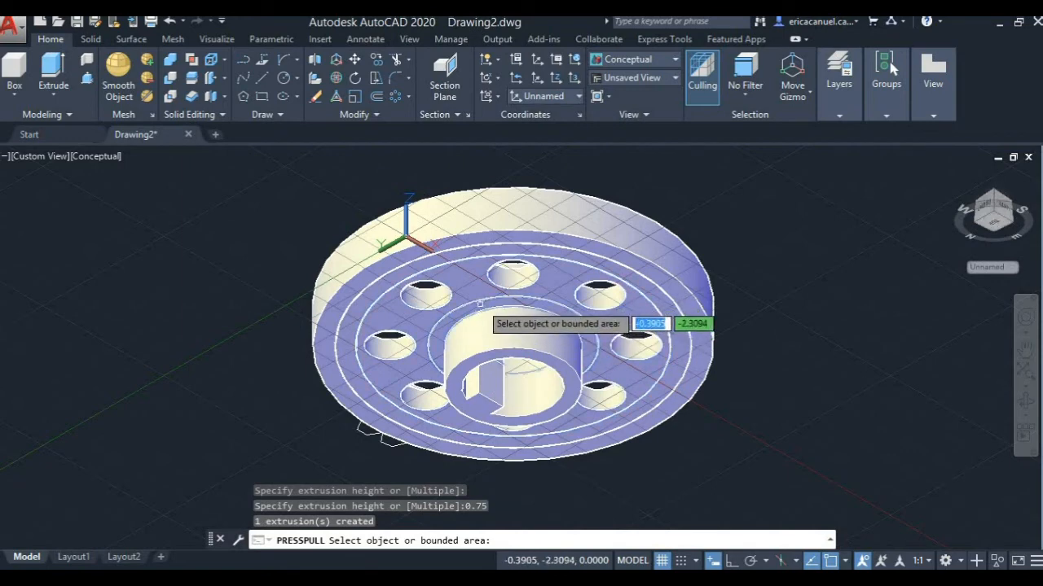
click(489, 359)
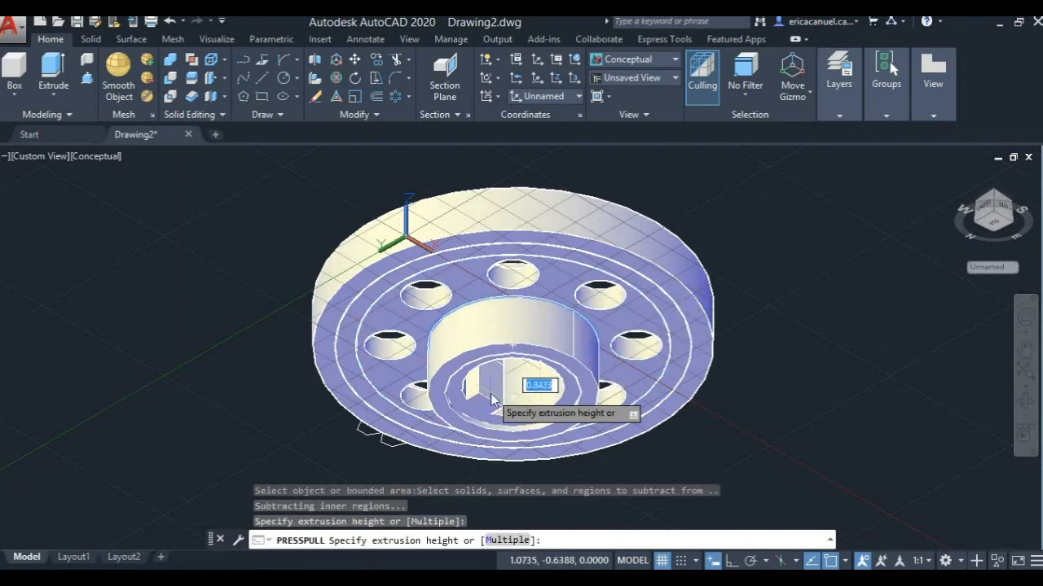
key(Return)
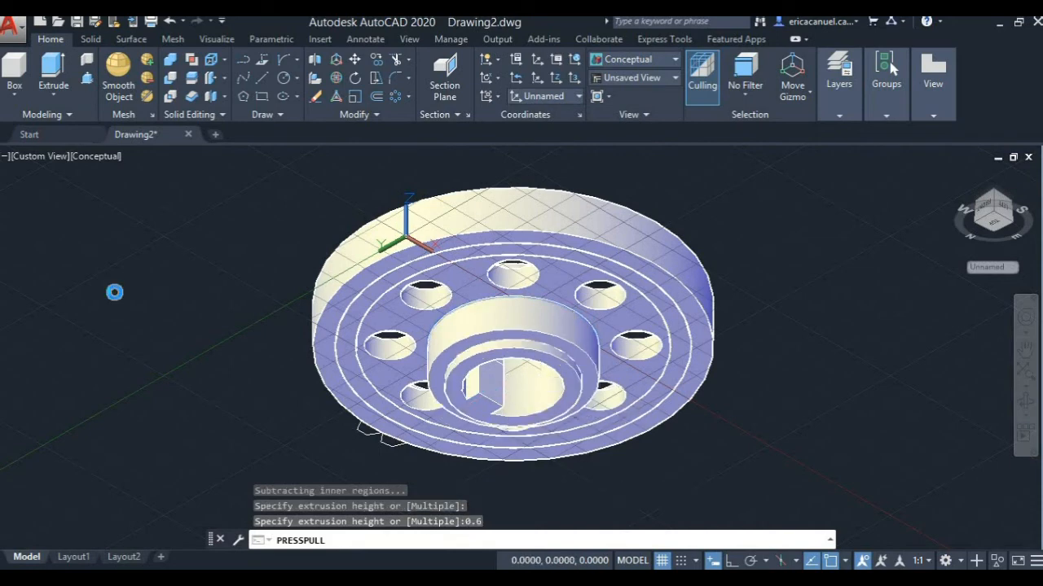
Step: Chamfer the outer edge of the 0.6 high hub ring on the underside, keeping the current chamfer distances
click(92, 38)
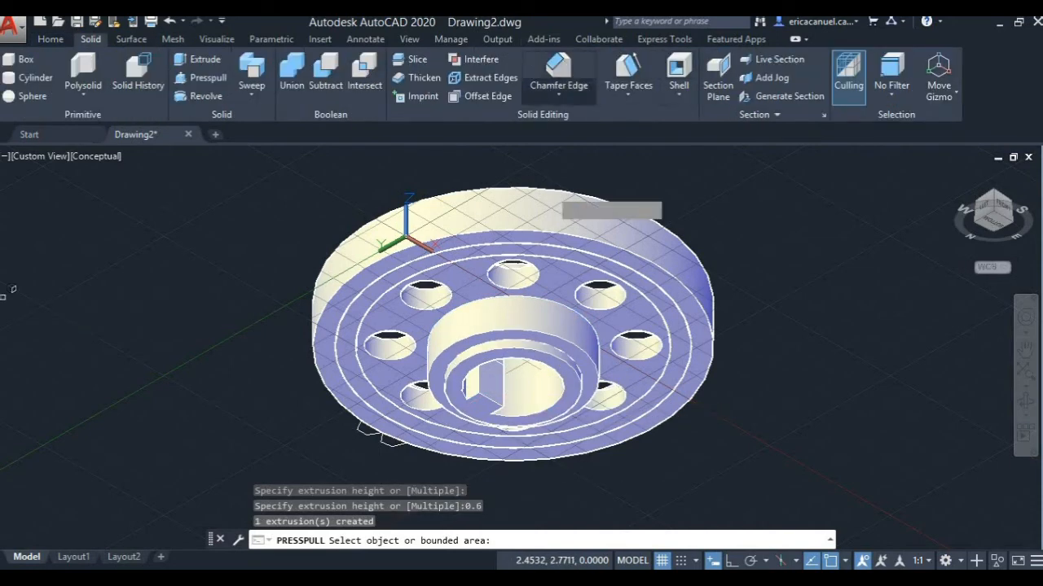
click(552, 93)
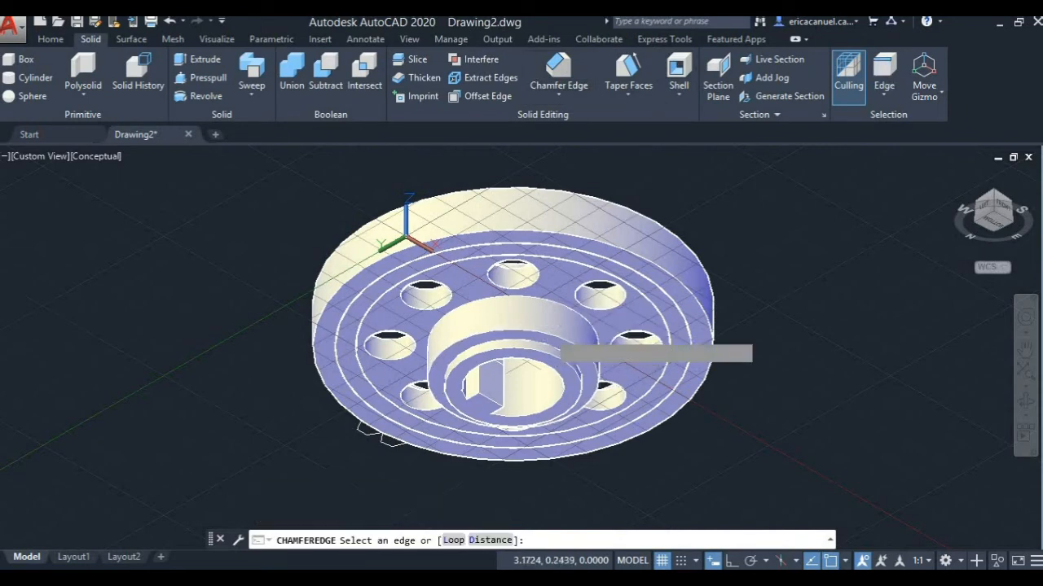
click(556, 323)
key(Return)
key(Return)
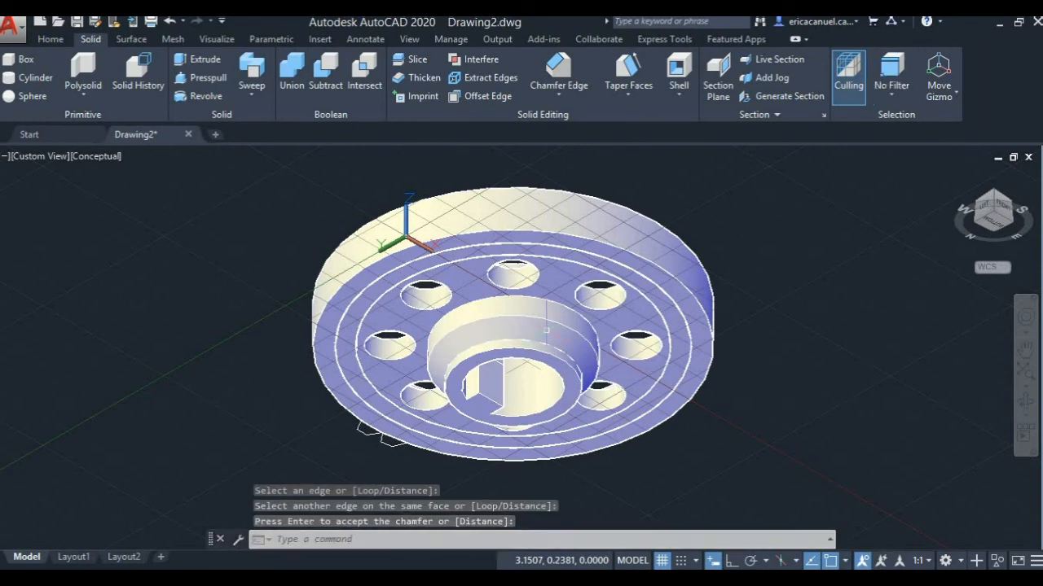
Step: Presspull the web area around the eight holes on the underside to a height of 0.35
click(50, 38)
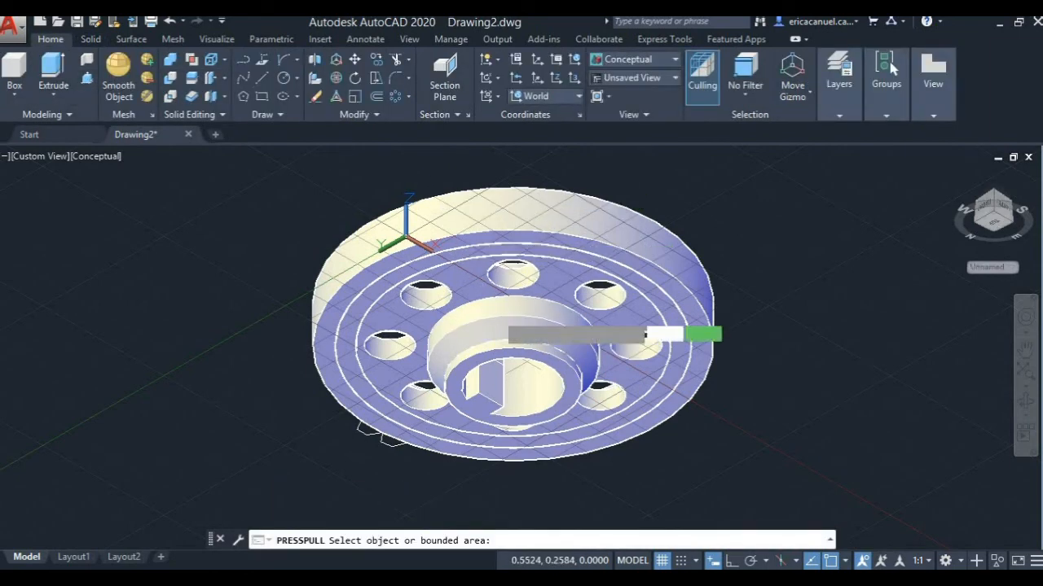
click(461, 272)
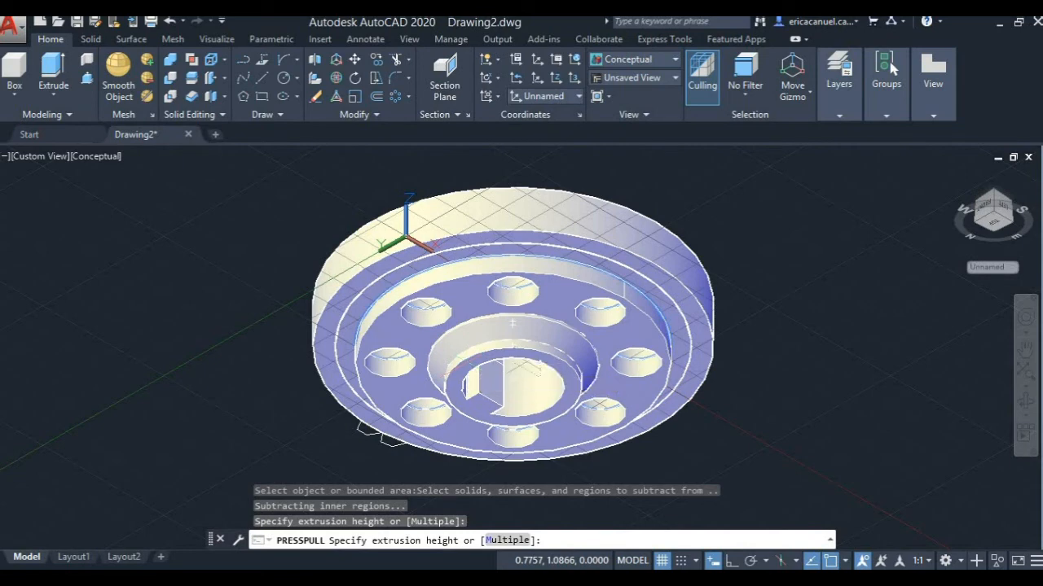
text(0.35)
key(Return)
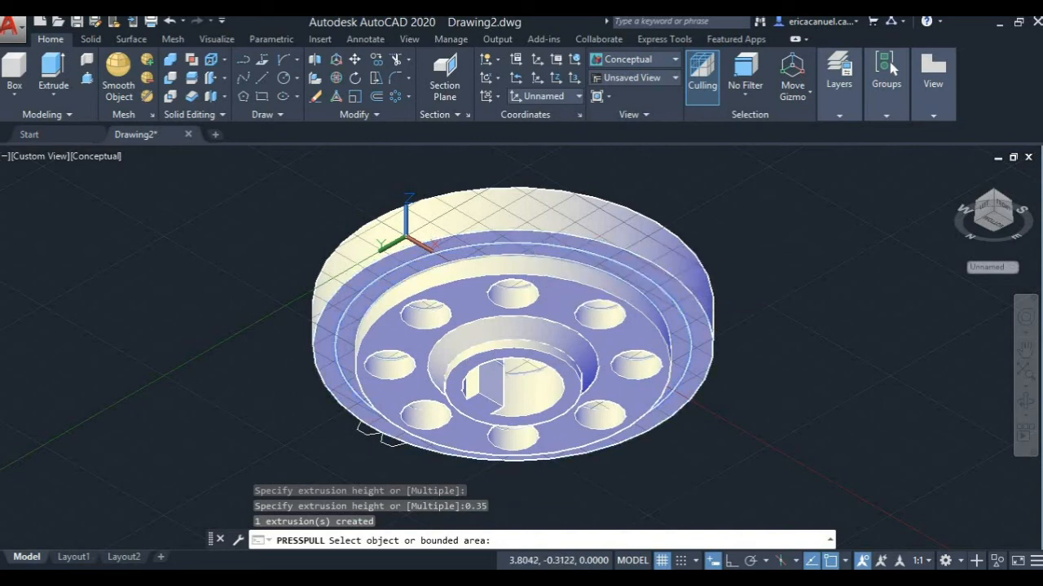
Step: Presspull the inner rim ring and the outermost ring on the underside to a height of 0.75 each
click(535, 249)
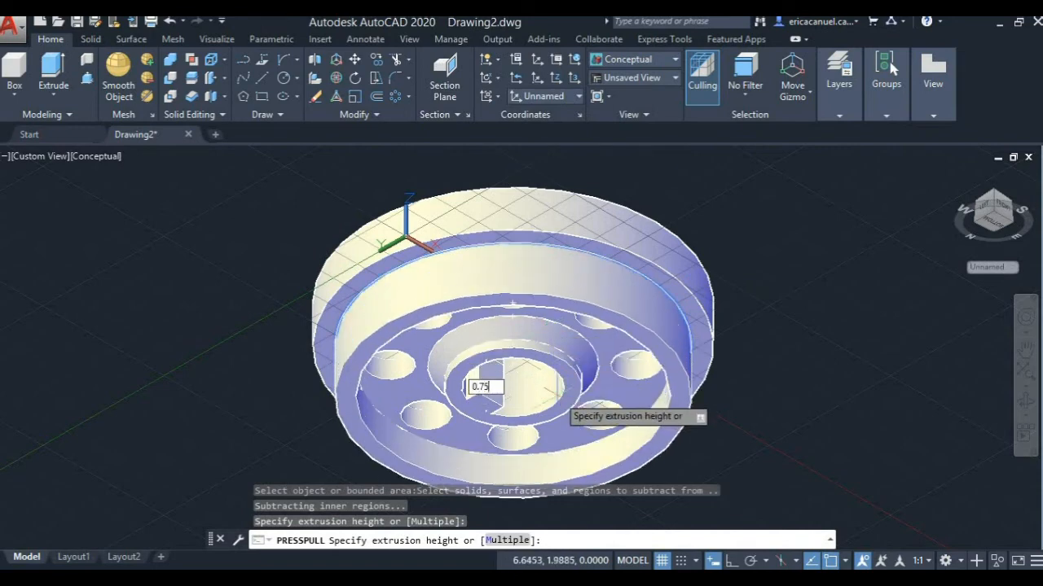
key(Return)
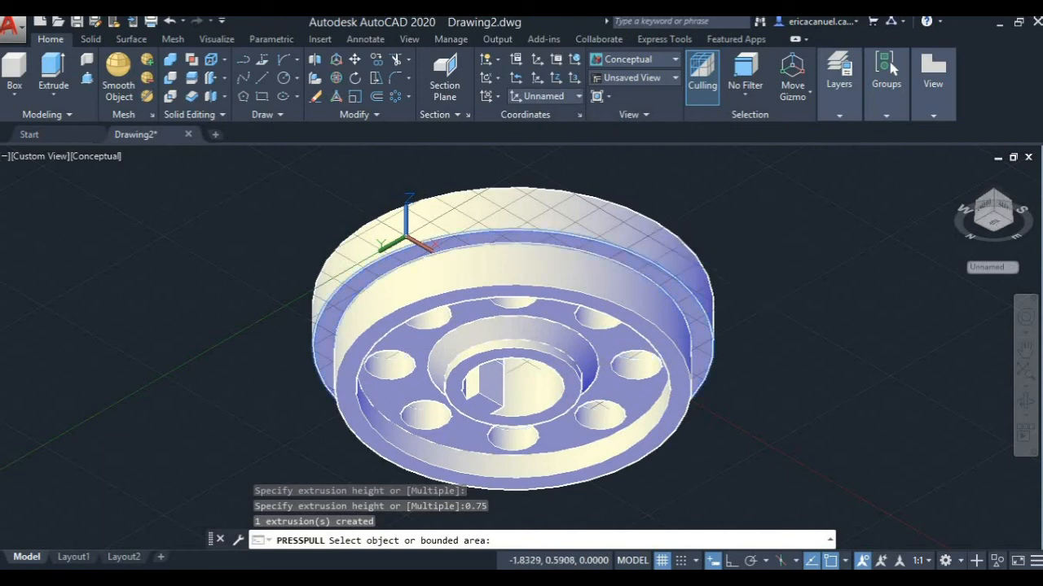
click(504, 237)
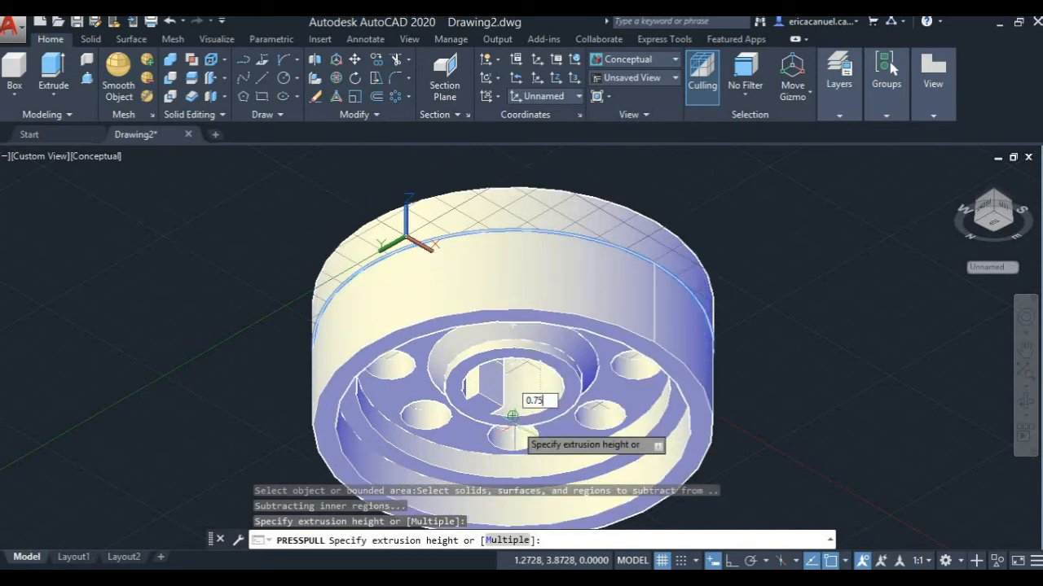
key(Return)
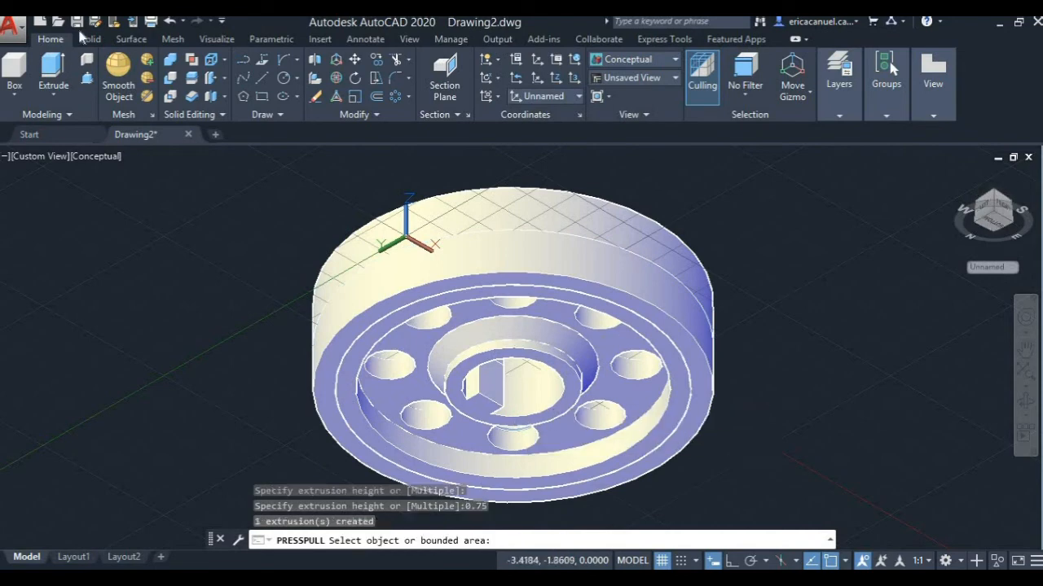
Step: Chamfer the inner edge of the inner rim ring on the wheel's underside, keeping the current chamfer distances
click(88, 38)
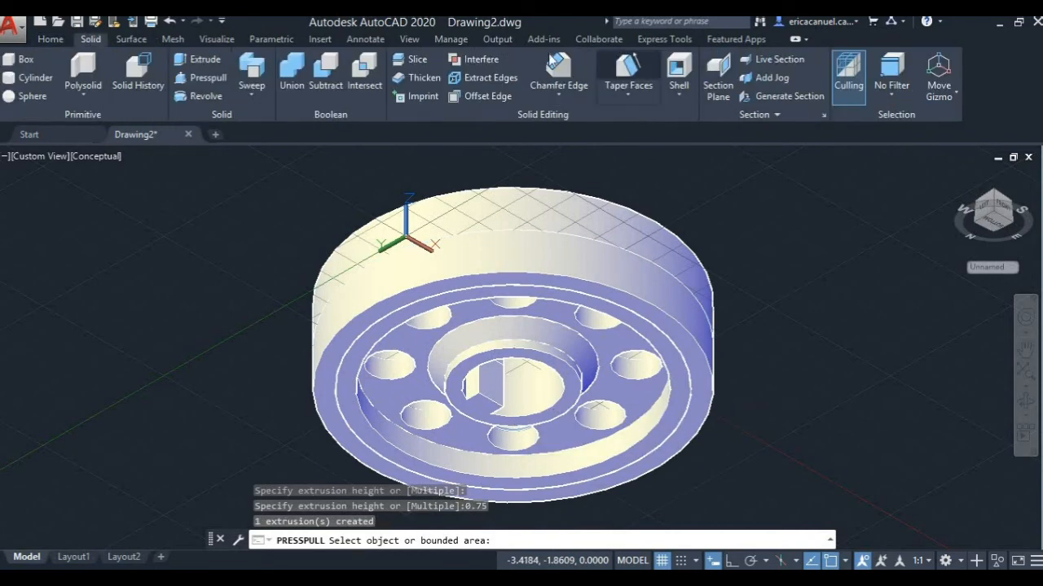
click(559, 73)
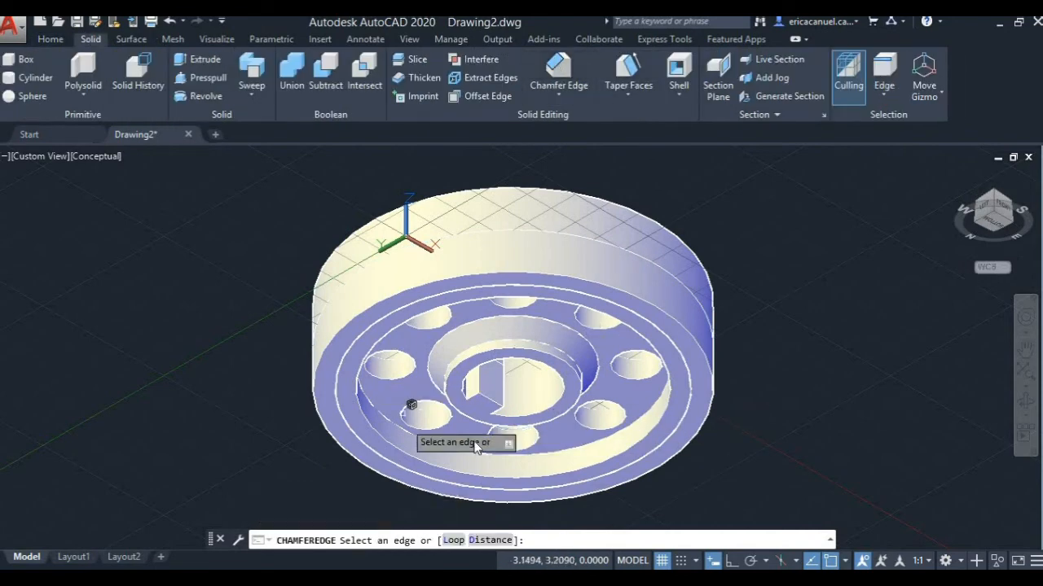
middle_drag(507, 450, 508, 373)
scroll(513, 368, up, 2)
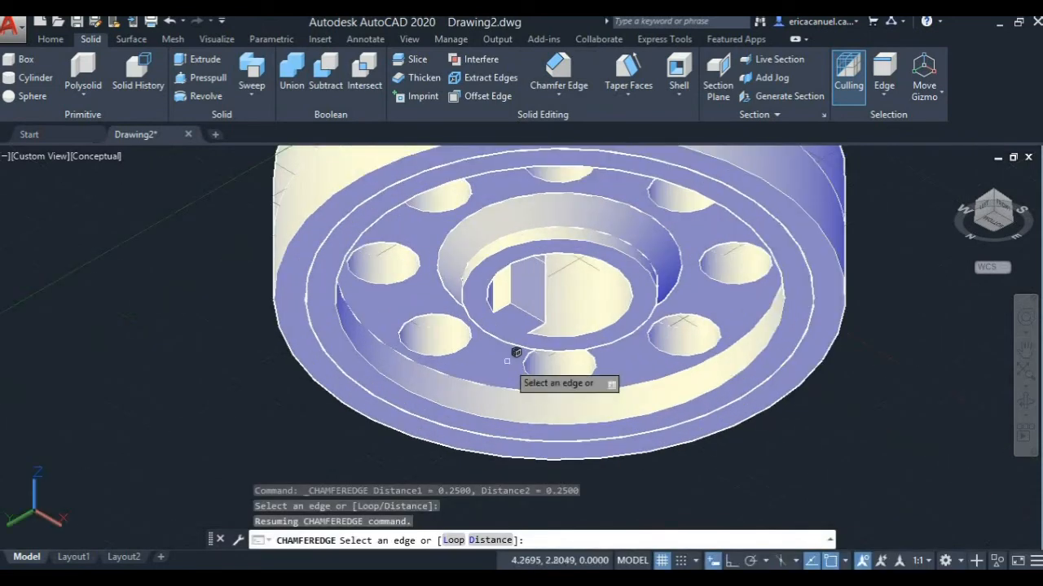
click(493, 408)
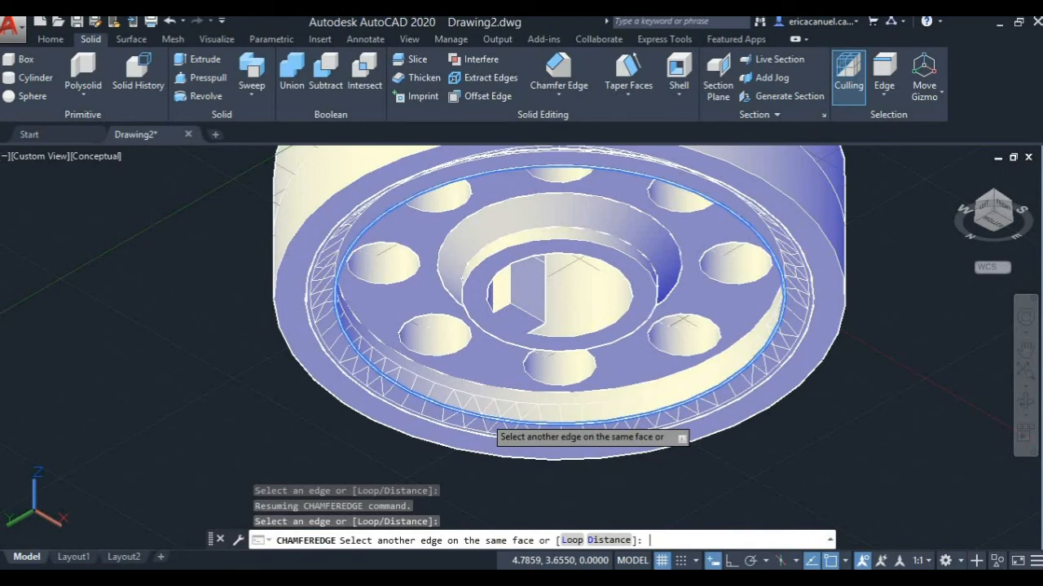
key(Return)
key(Return)
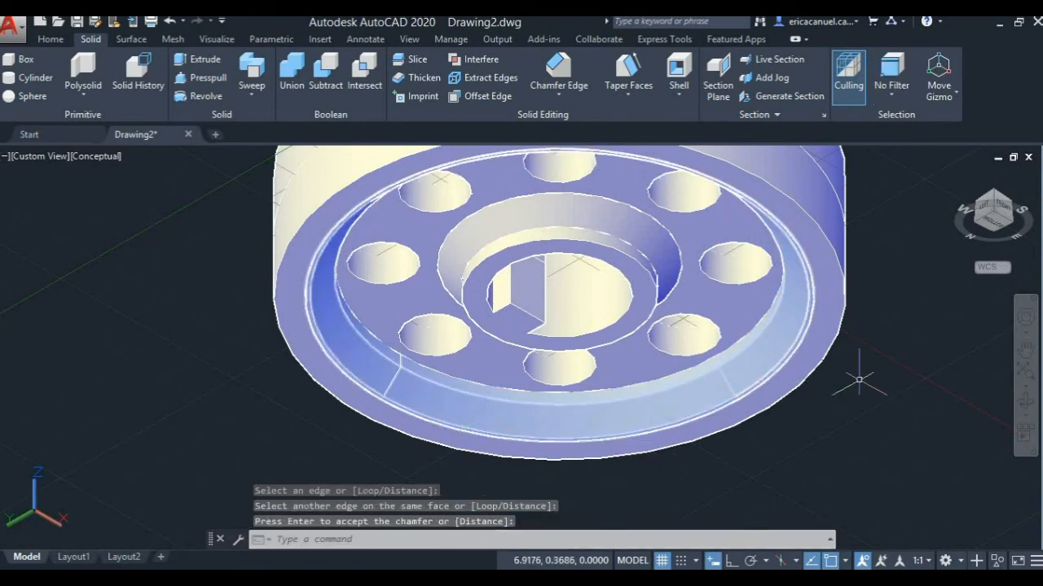
Step: Switch to the SW isometric view and orbit around the wheel to examine its upper side and the rim trapezoids
scroll(859, 380, down, 4)
middle_drag(877, 395, 665, 407)
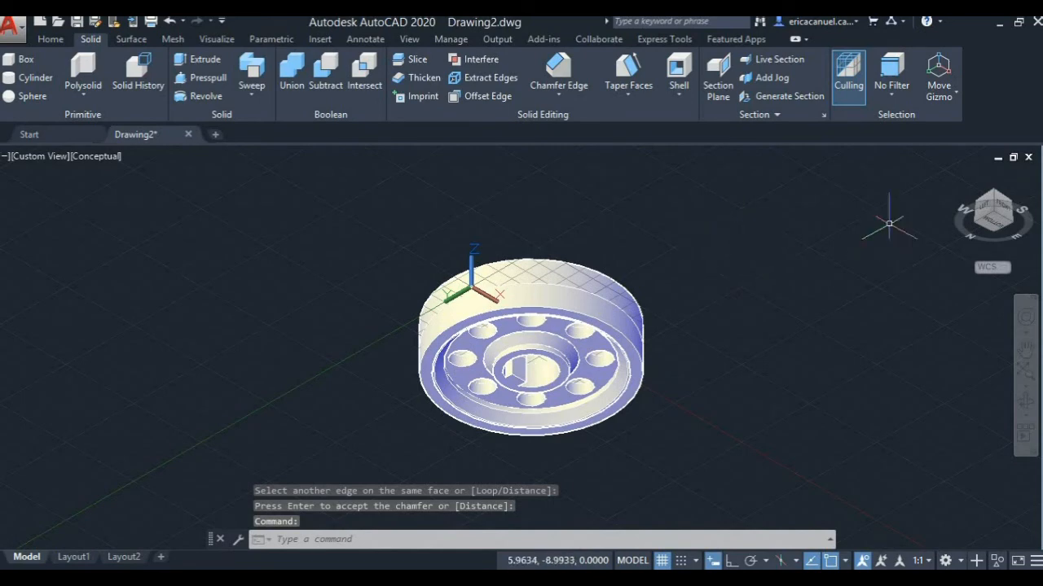
click(996, 199)
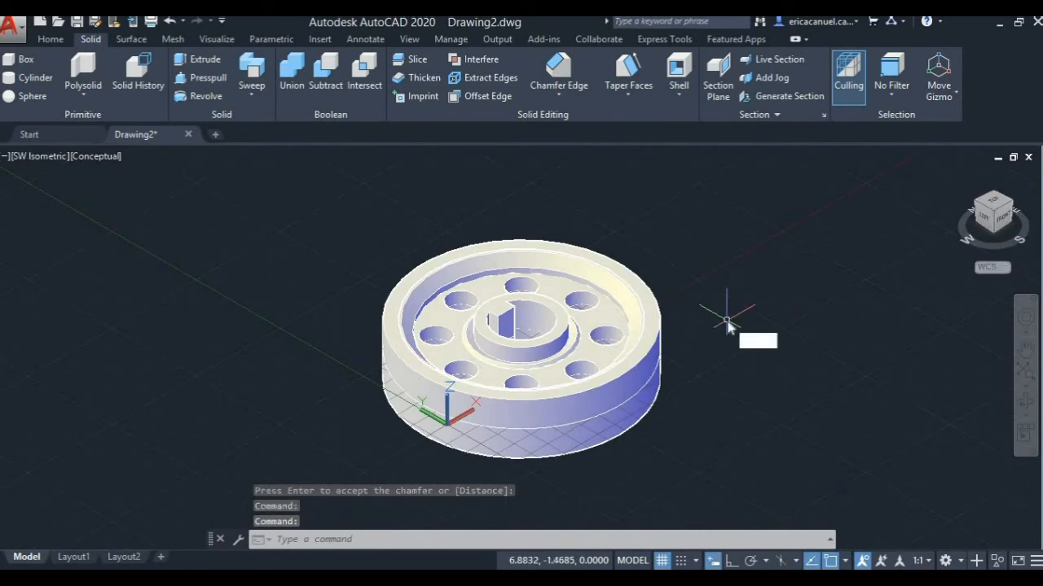
text(do)
key(Return)
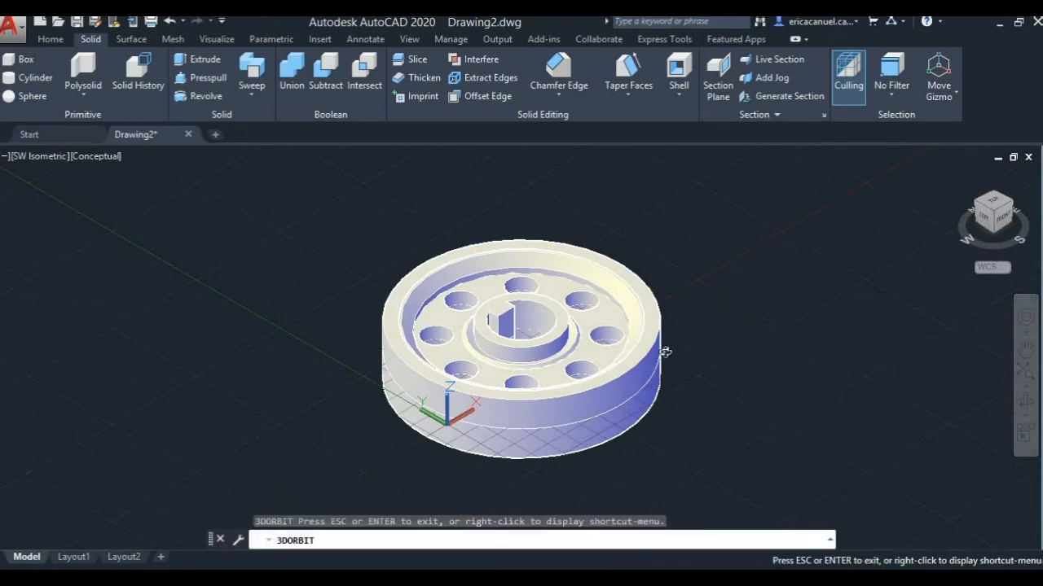
drag(580, 398, 323, 403)
drag(491, 337, 725, 319)
right_click(723, 326)
click(760, 27)
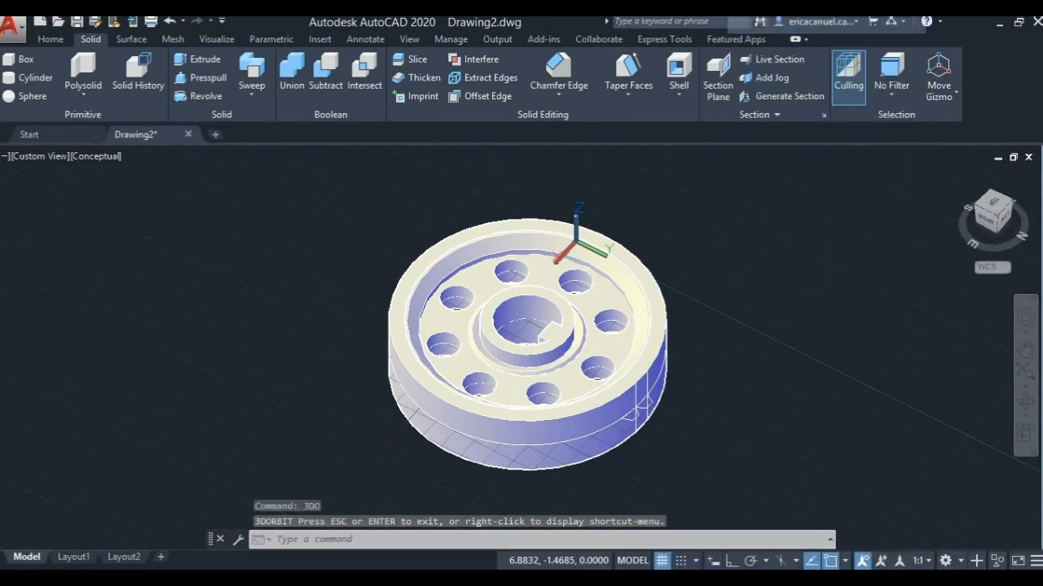
Step: Move the nearer rim trapezoid by its outer corner from the wheel's mid-height up onto the rim's upper edge
scroll(615, 296, up, 3)
scroll(615, 296, up, 2)
mouse_move(612, 345)
shift+middle_down()
mouse_move(594, 363)
mouse_move(594, 349)
shift+middle_up()
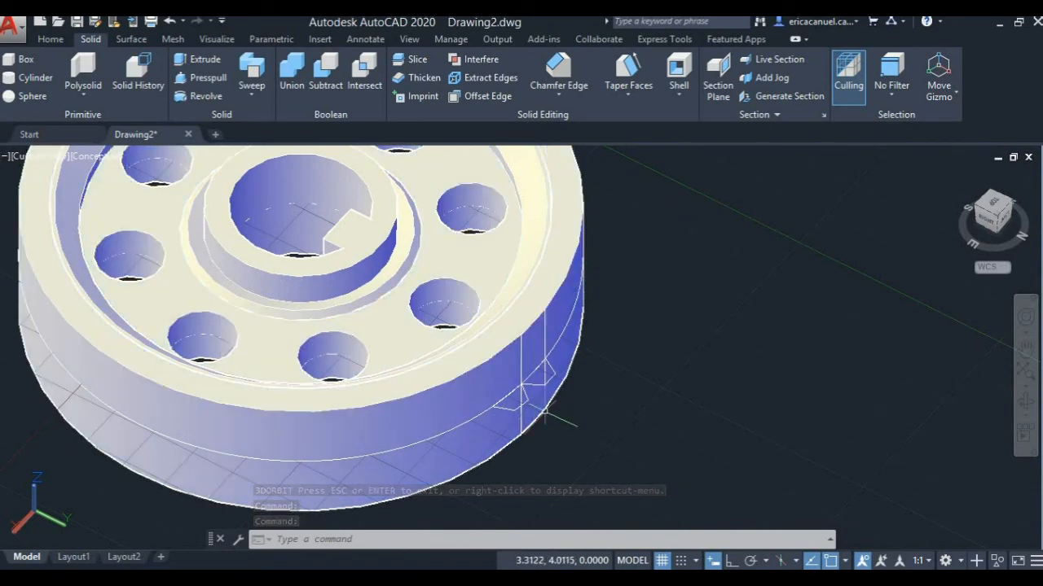
click(523, 396)
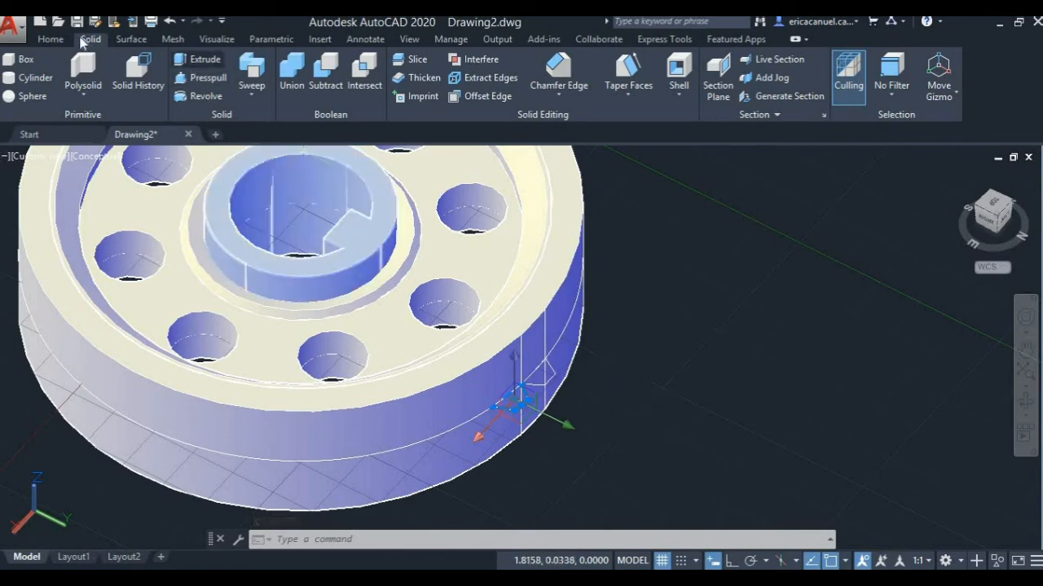
click(52, 39)
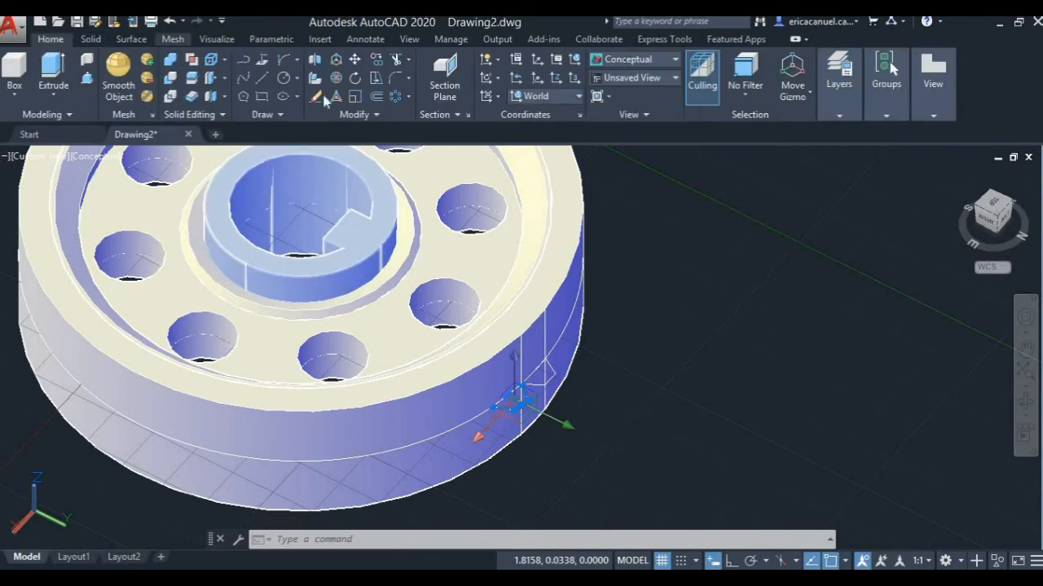
click(354, 58)
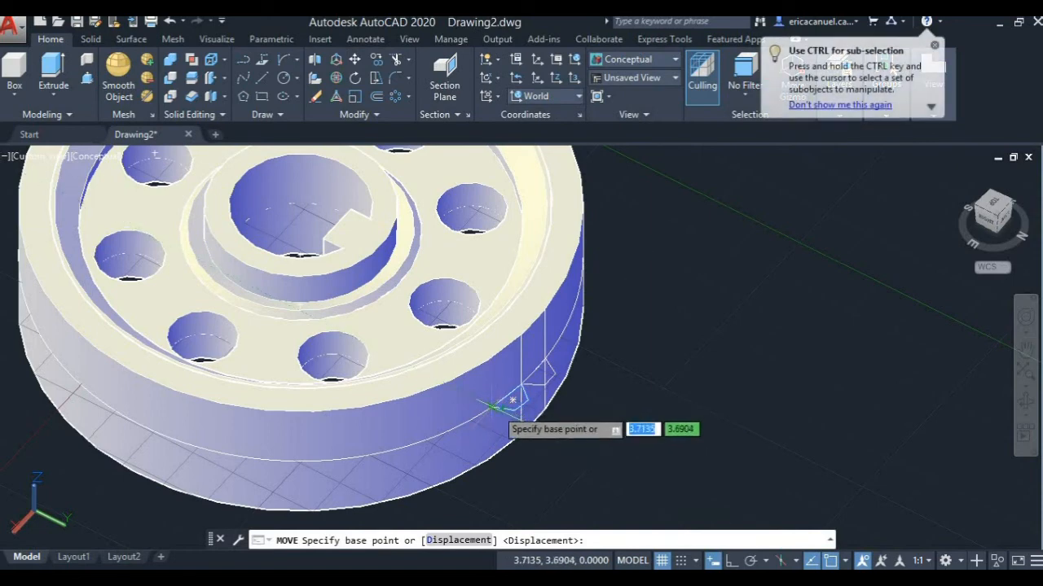
click(503, 402)
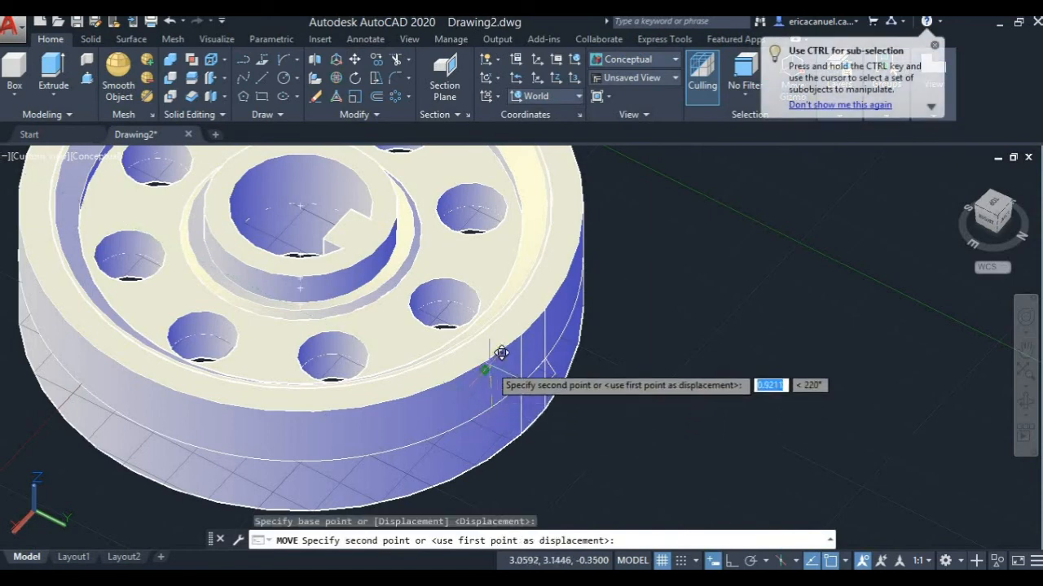
scroll(499, 351, up, 3)
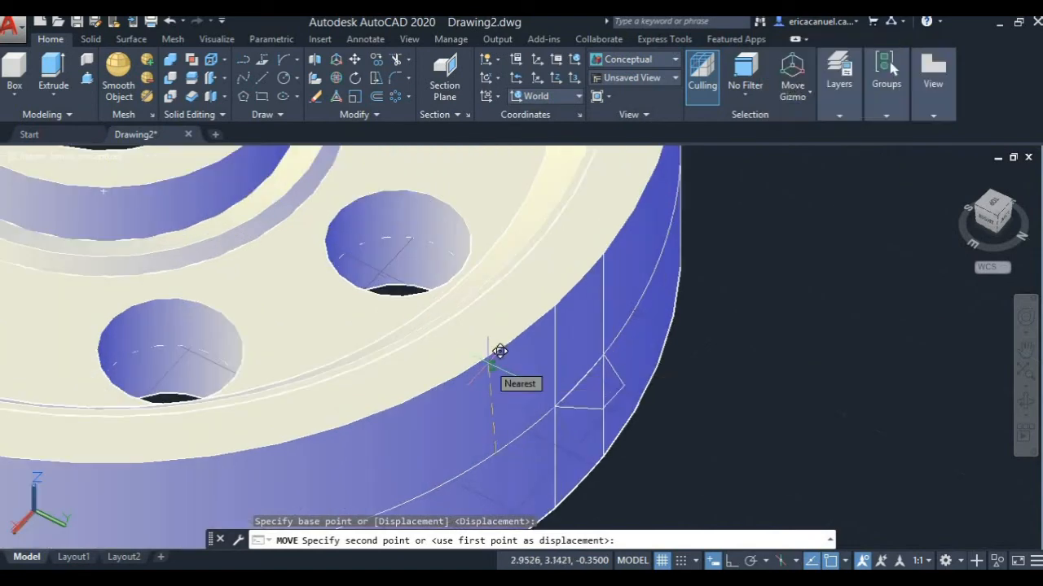
click(490, 355)
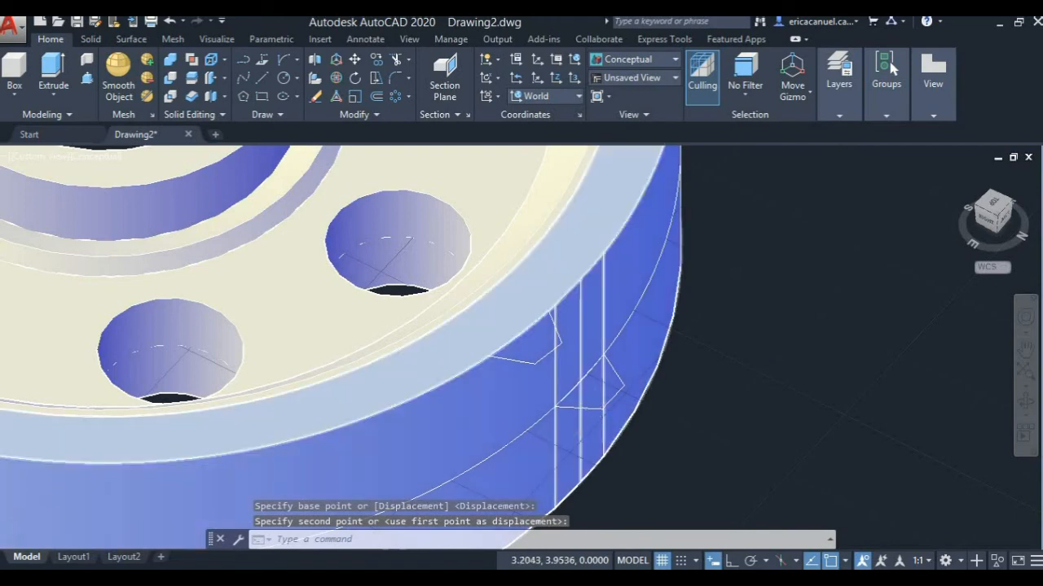
Step: Move the raised trapezoid along the rim's upper edge until its corner meets the upper end of the vertical rim line
scroll(596, 414, up, 3)
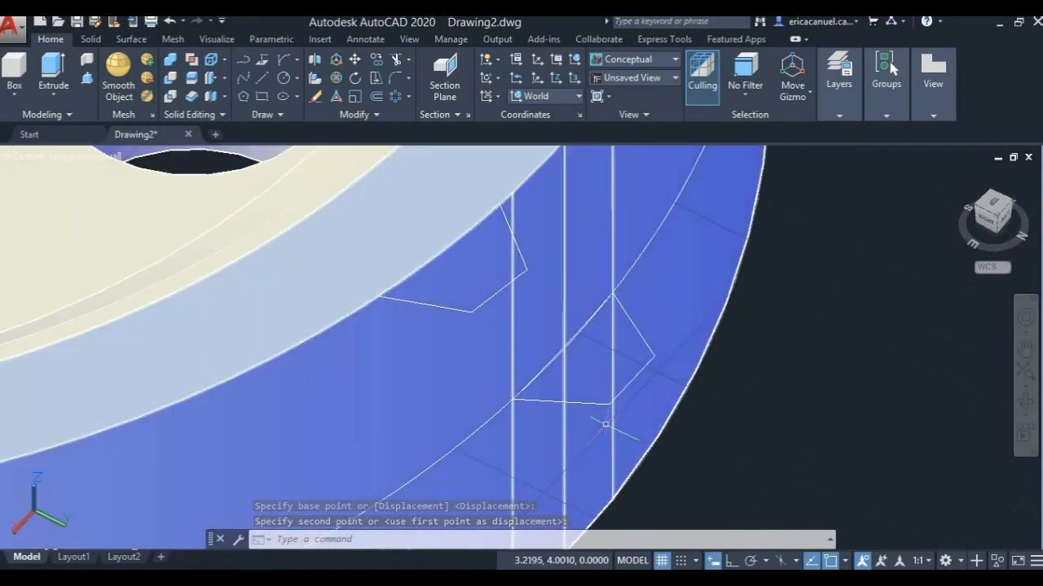
text(m)
key(Return)
click(471, 312)
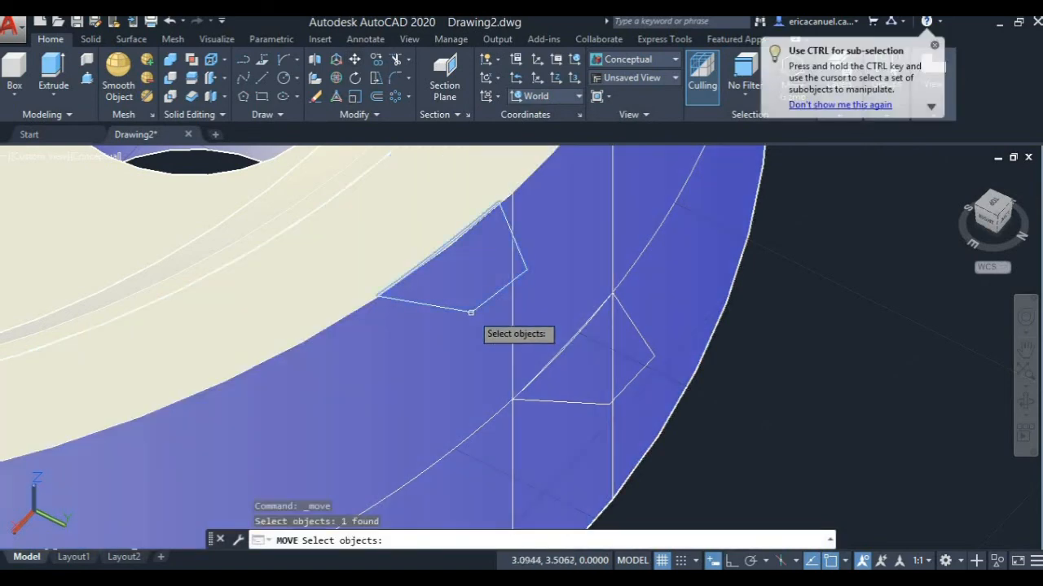
key(Return)
click(500, 204)
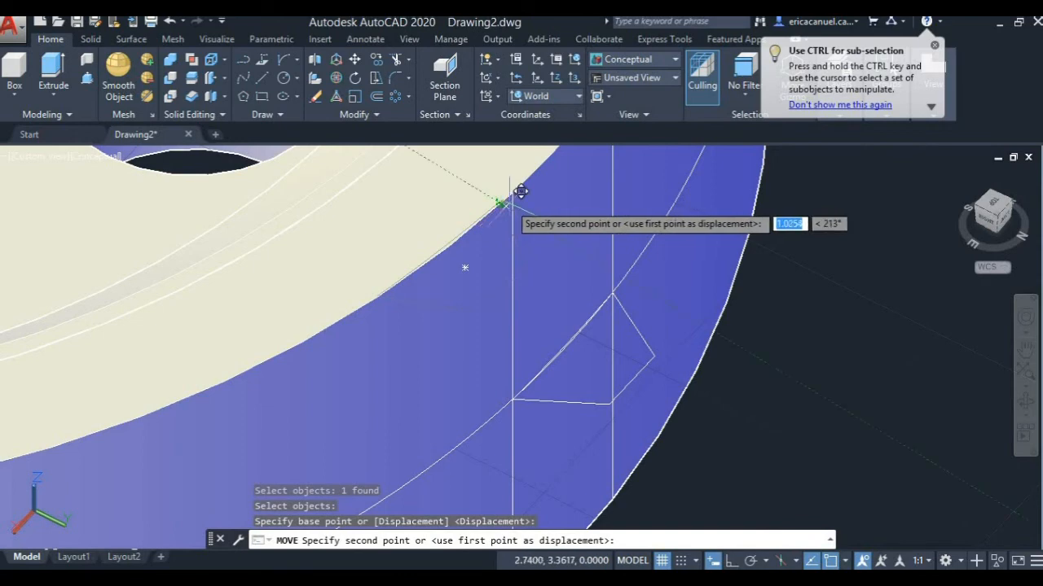
click(516, 193)
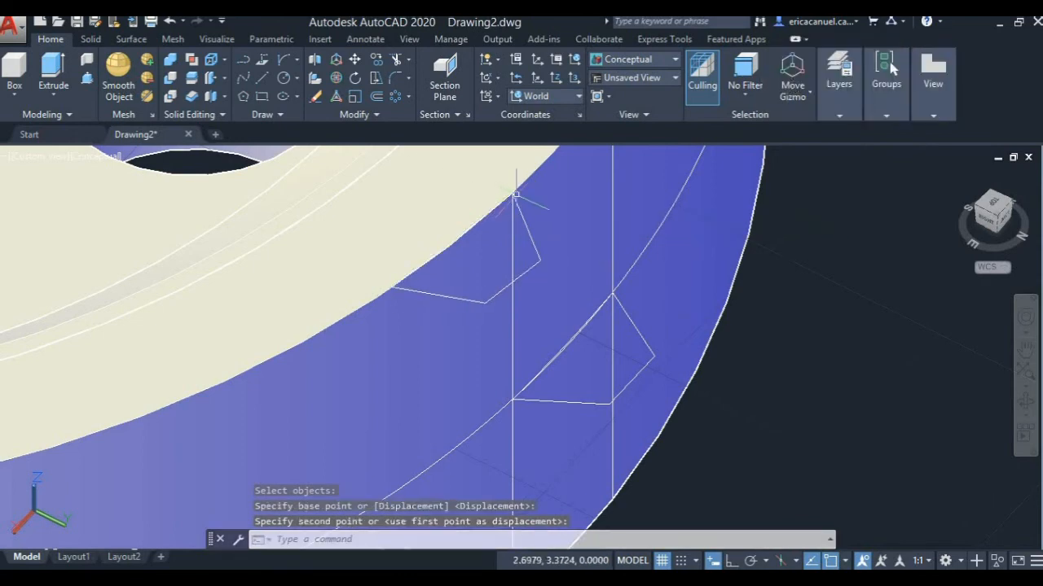
Step: Move the other trapezoid by its corner from mid-height down to the lower end of the same vertical rim line
click(576, 403)
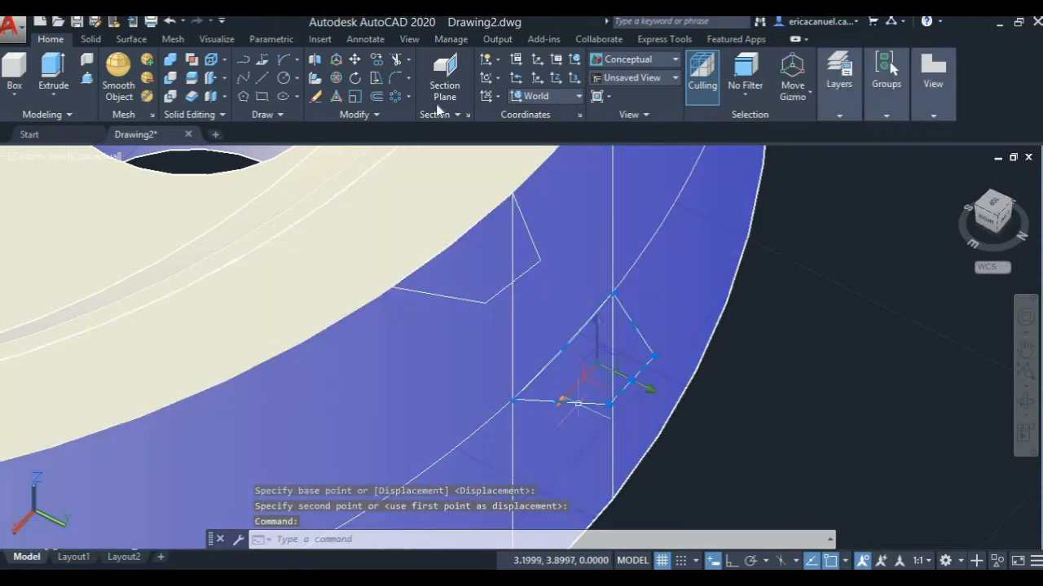
click(355, 60)
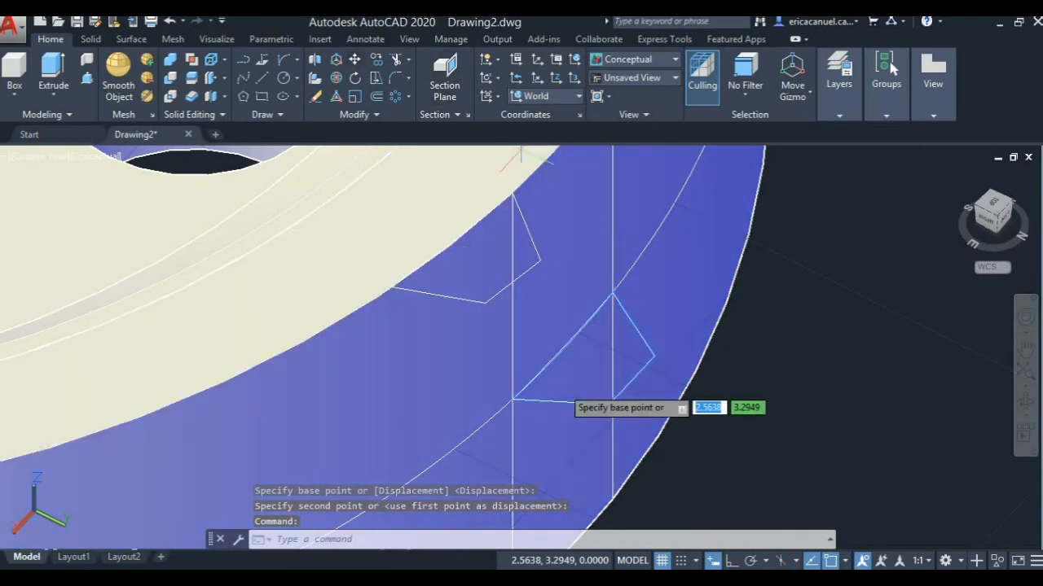
click(513, 399)
middle_drag(566, 426, 480, 285)
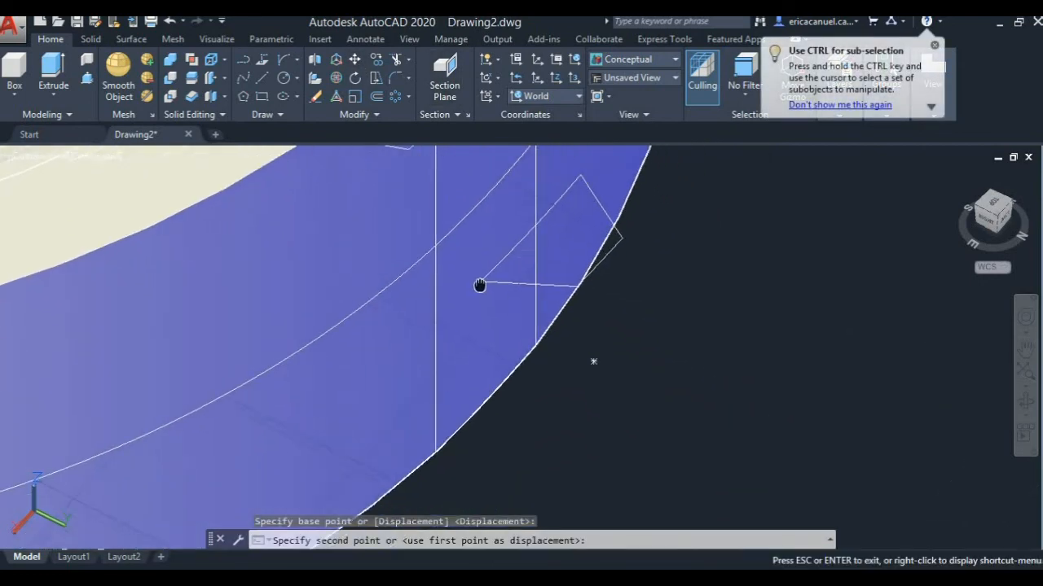
key(Escape)
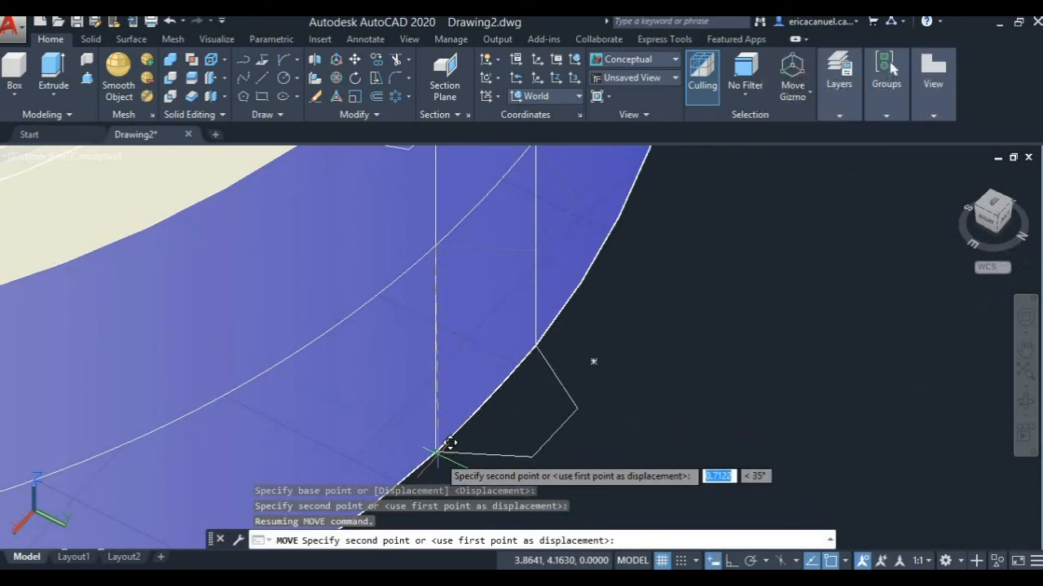
scroll(444, 448, up, 3)
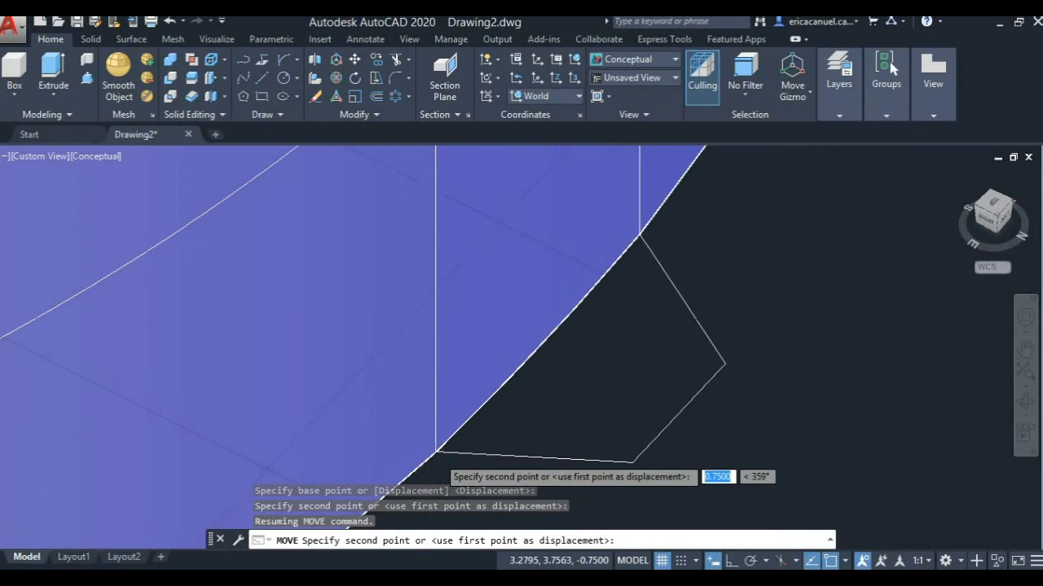
scroll(437, 450, up, 2)
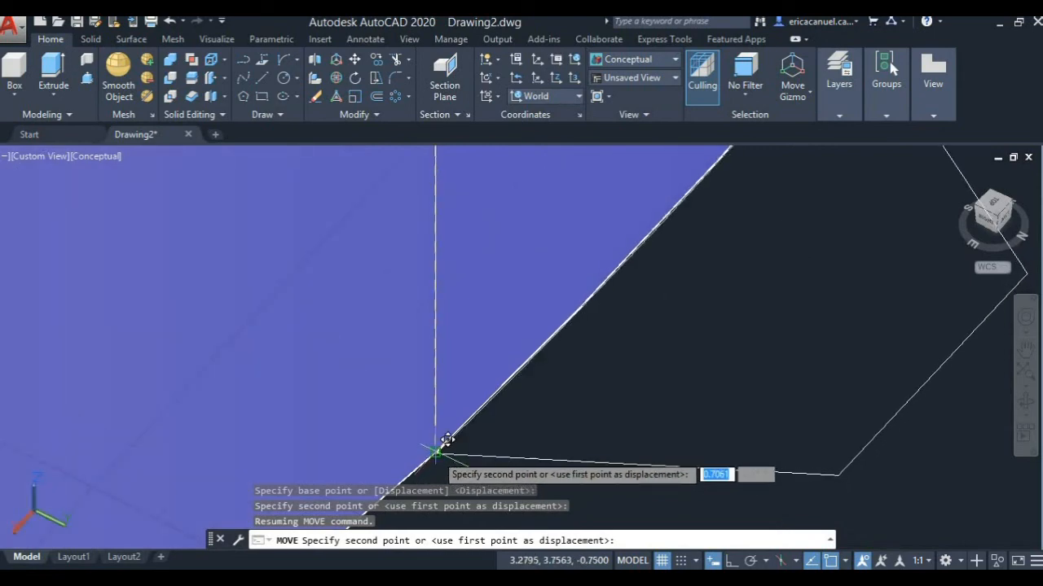
click(446, 444)
scroll(548, 407, down, 5)
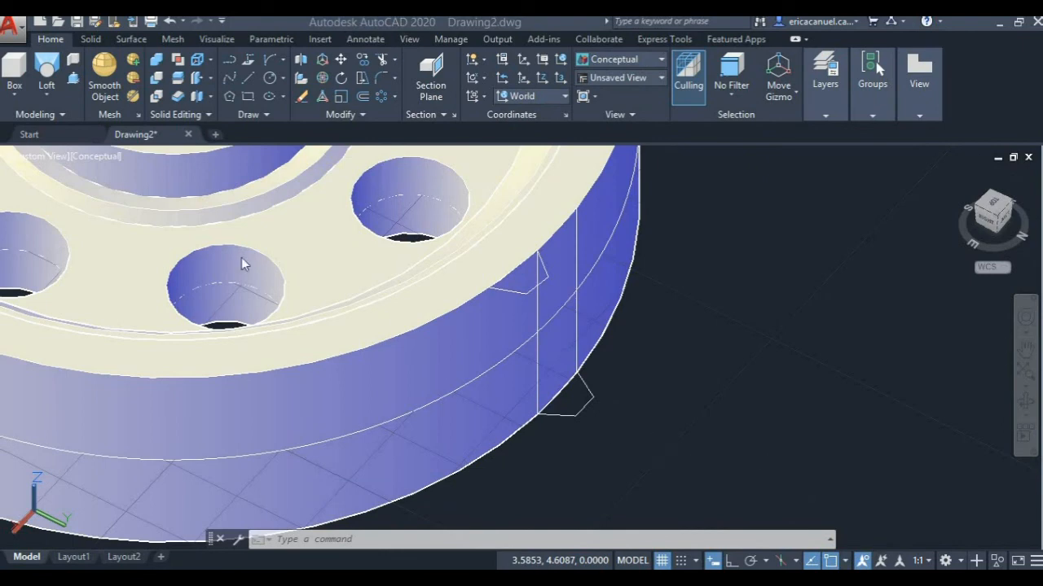
Step: Loft a slanted solid tooth from the upper to the lower trapezoid, using cross sections only
click(46, 94)
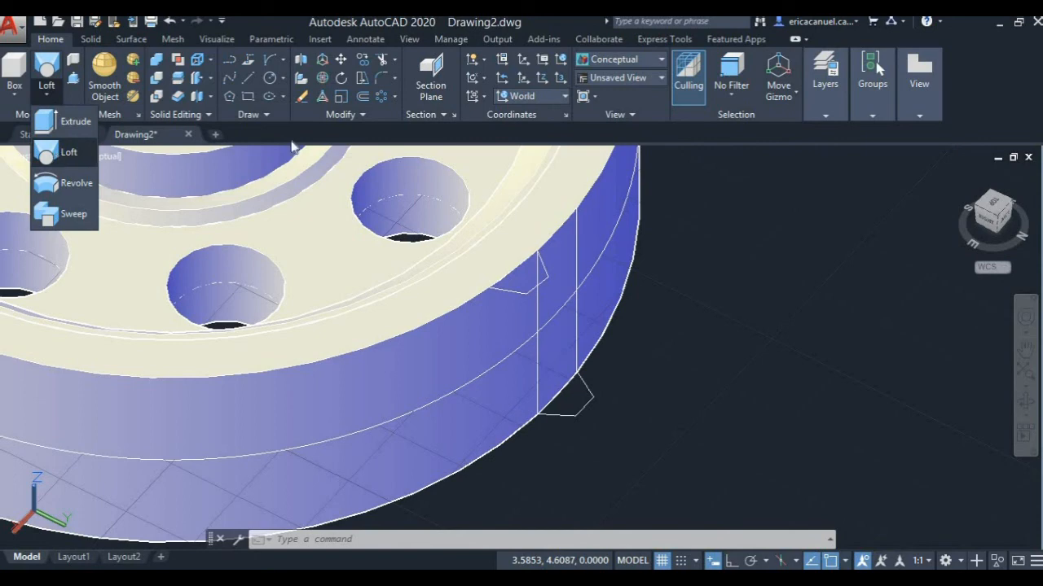
click(67, 152)
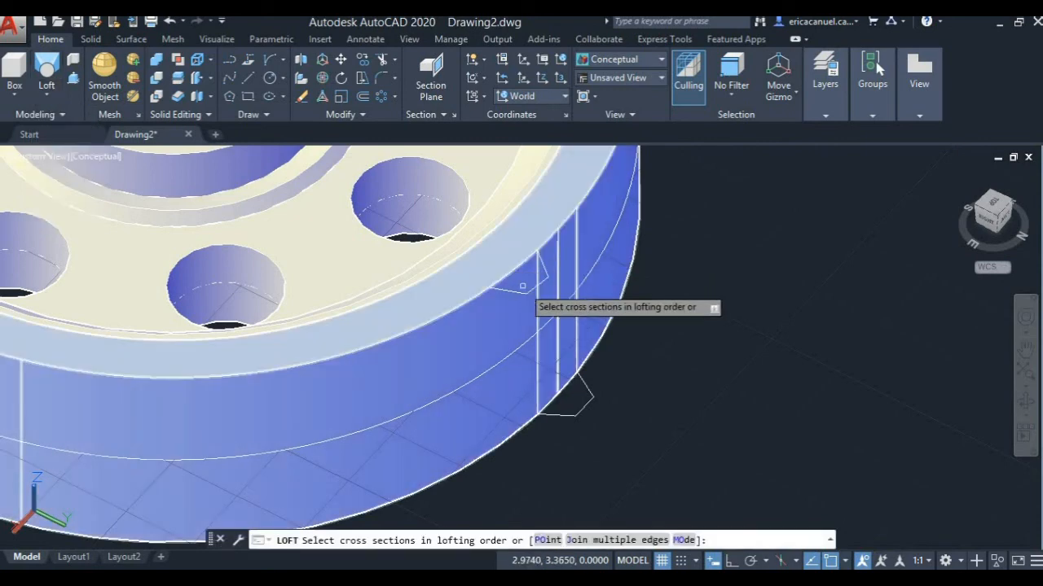
click(526, 292)
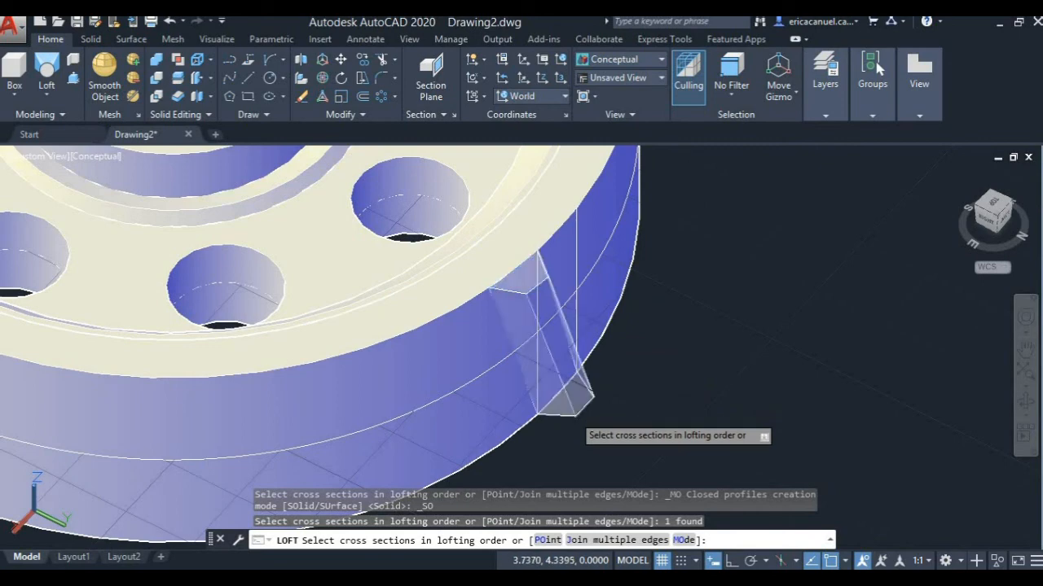
click(572, 414)
key(Return)
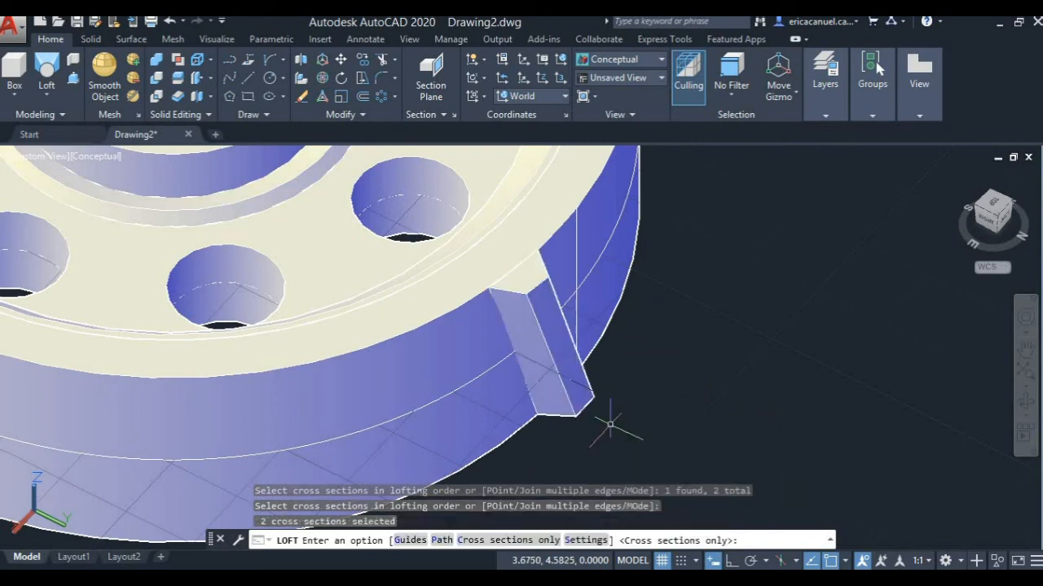
key(Return)
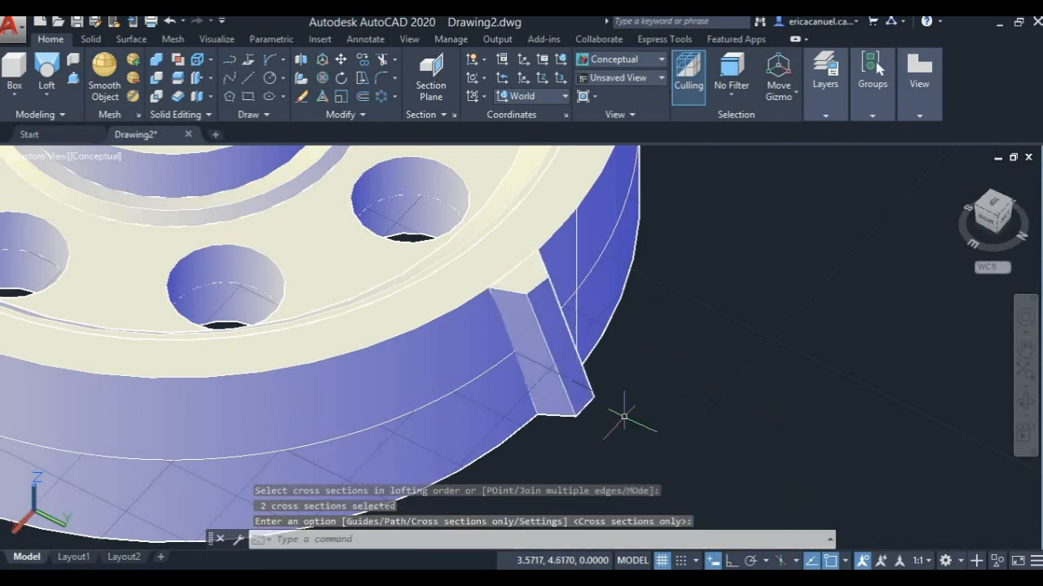
Step: Create a polar array of the slanted tooth about the wheel's centre, with 28 items filling 360 degrees
key(Return)
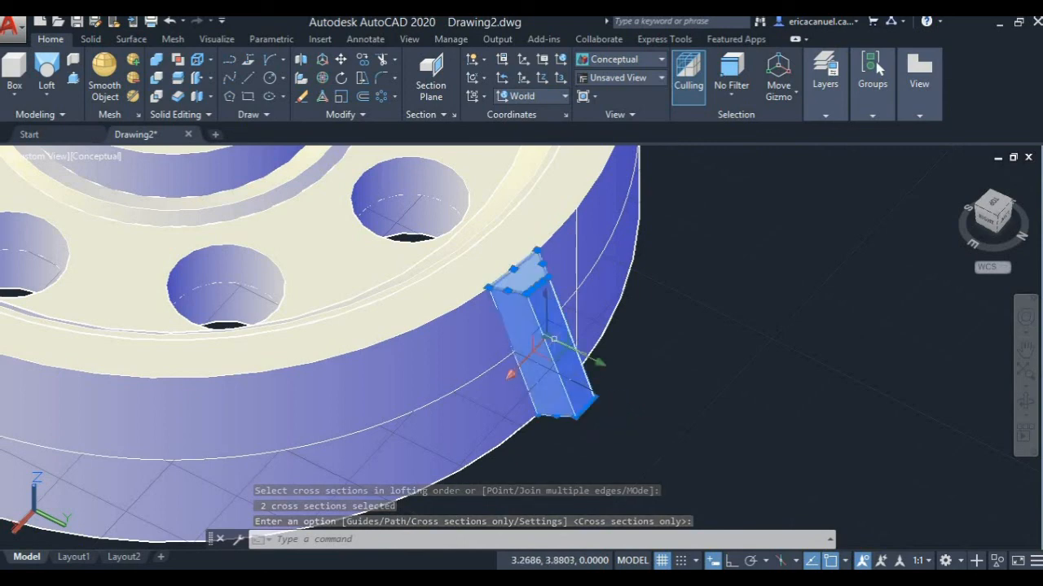
click(378, 97)
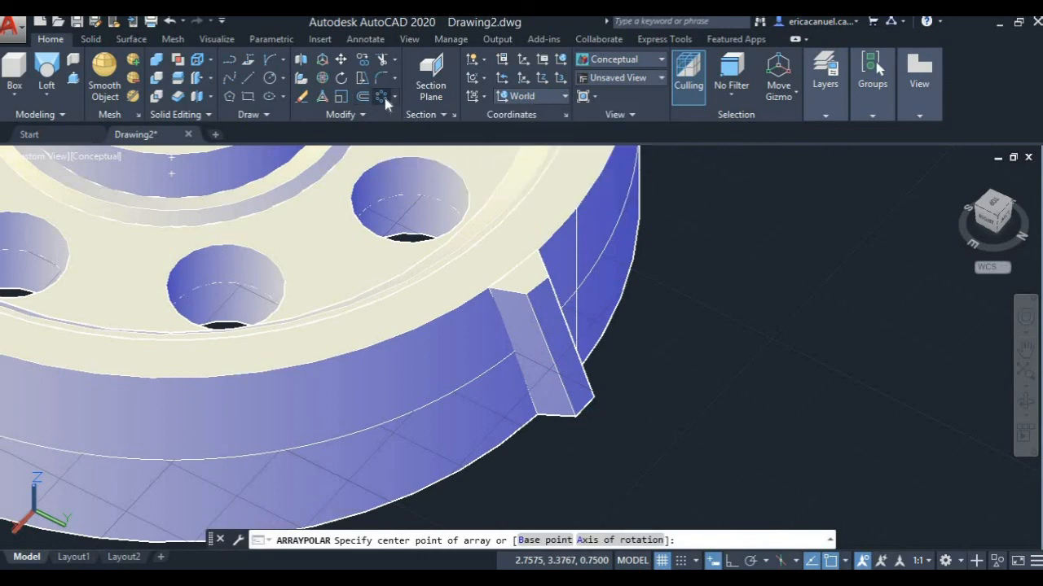
click(382, 97)
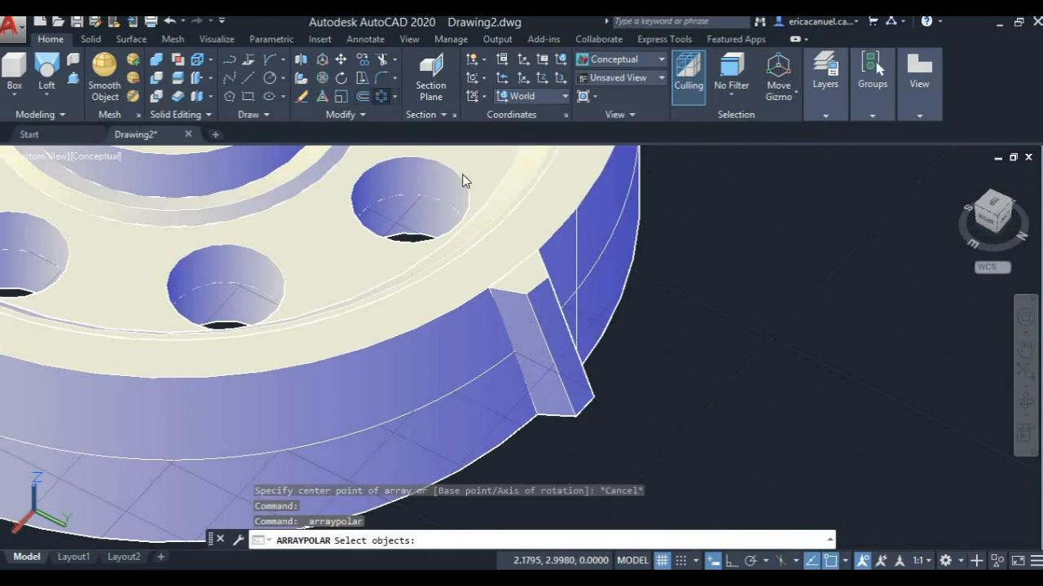
click(510, 299)
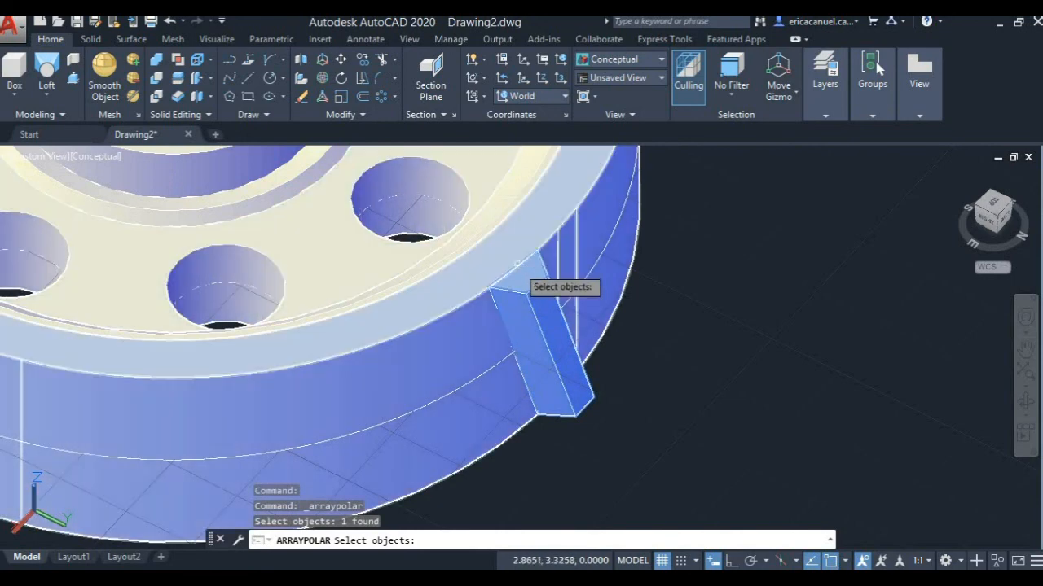
key(Return)
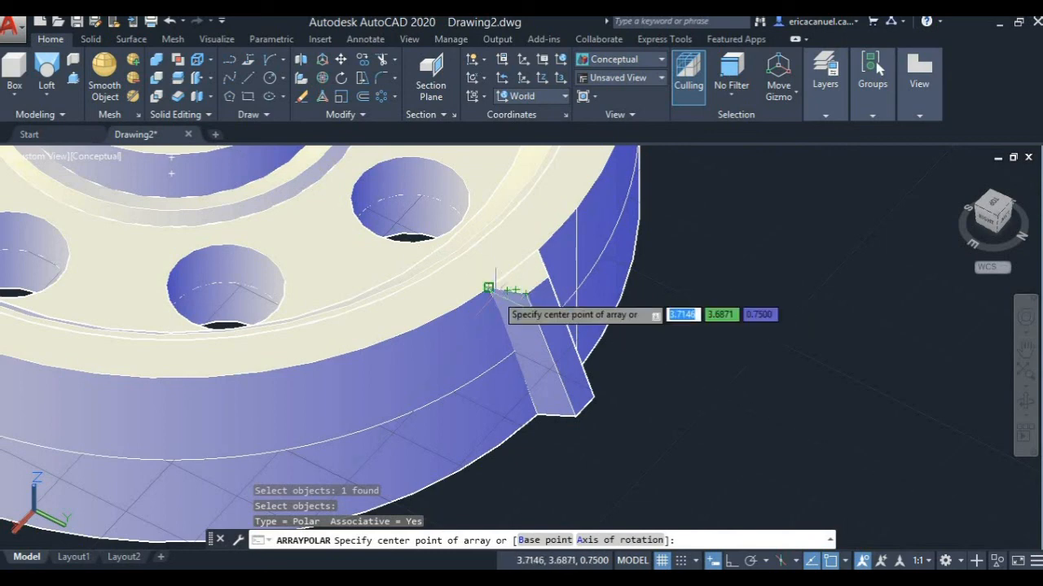
click(997, 209)
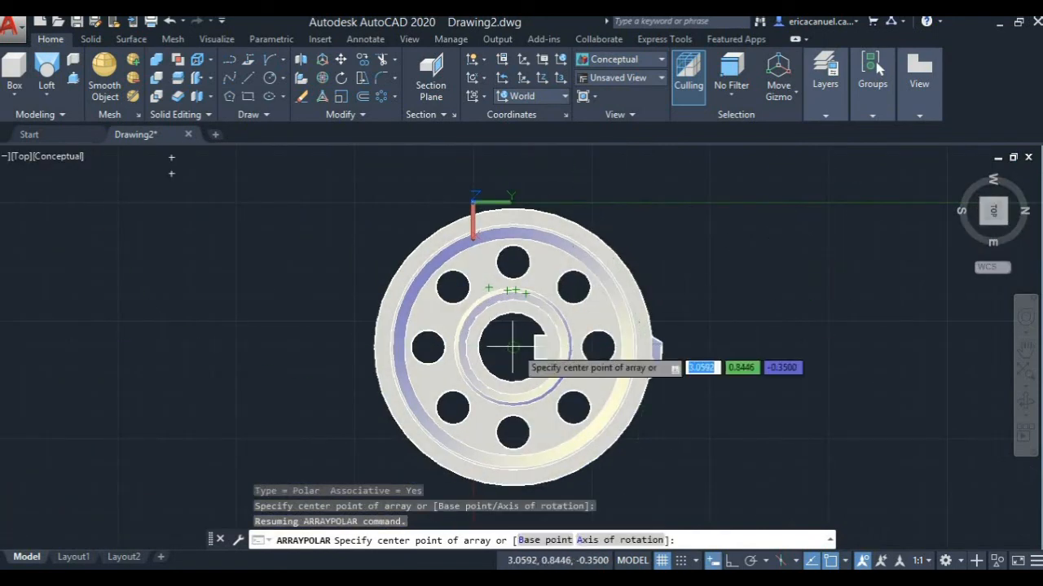
click(512, 348)
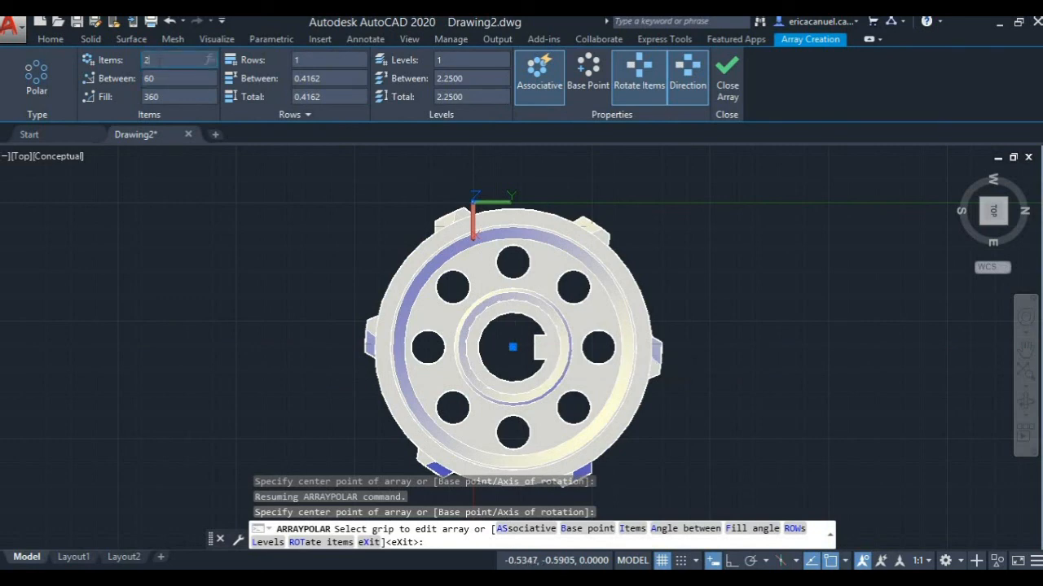
key(Return)
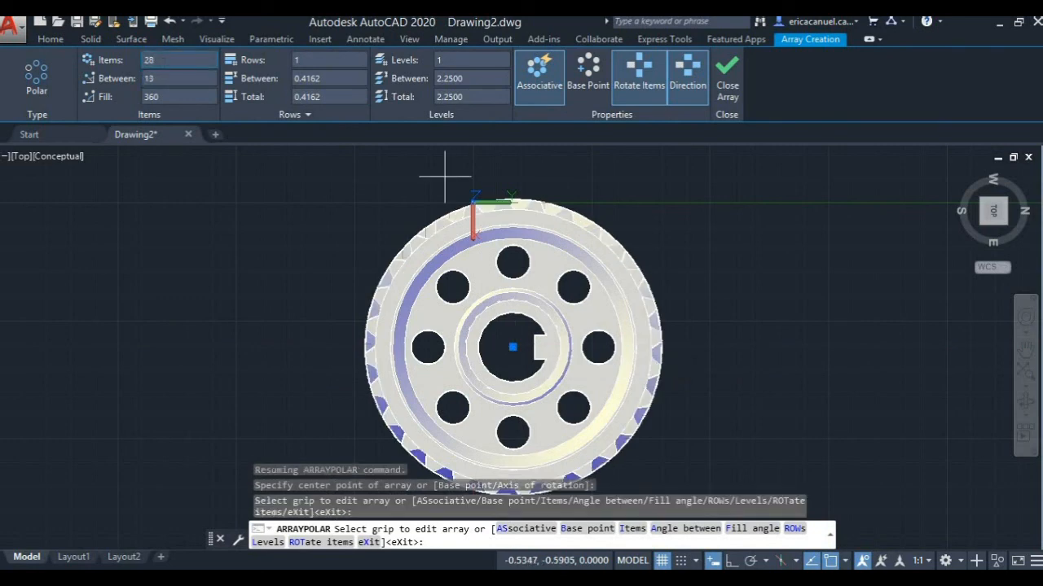
click(728, 77)
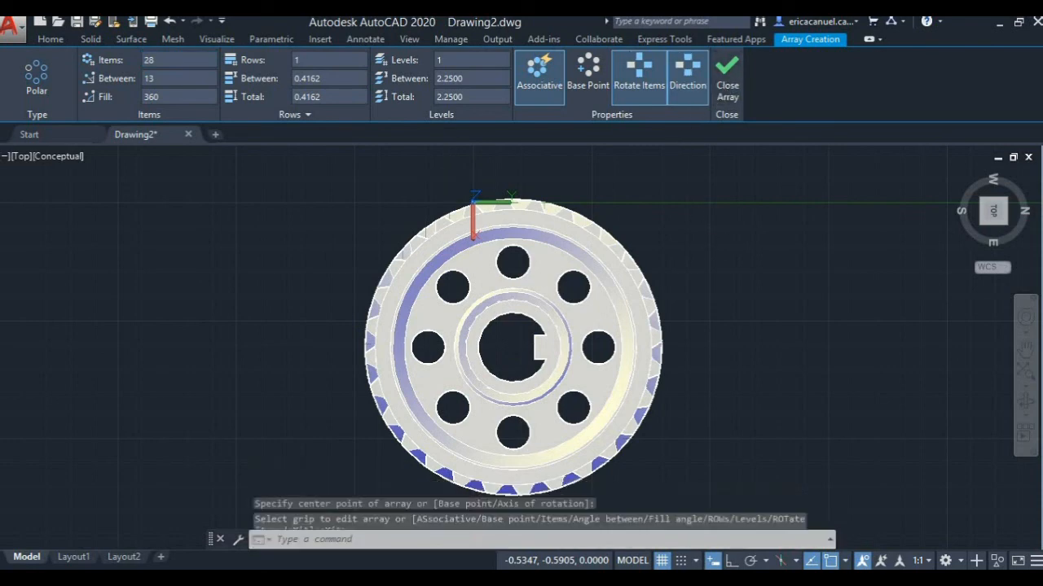
Step: Rotate the top view so north points up, and orbit the gear in 3D to examine its slanted teeth from an angle
middle_drag(757, 356, 706, 305)
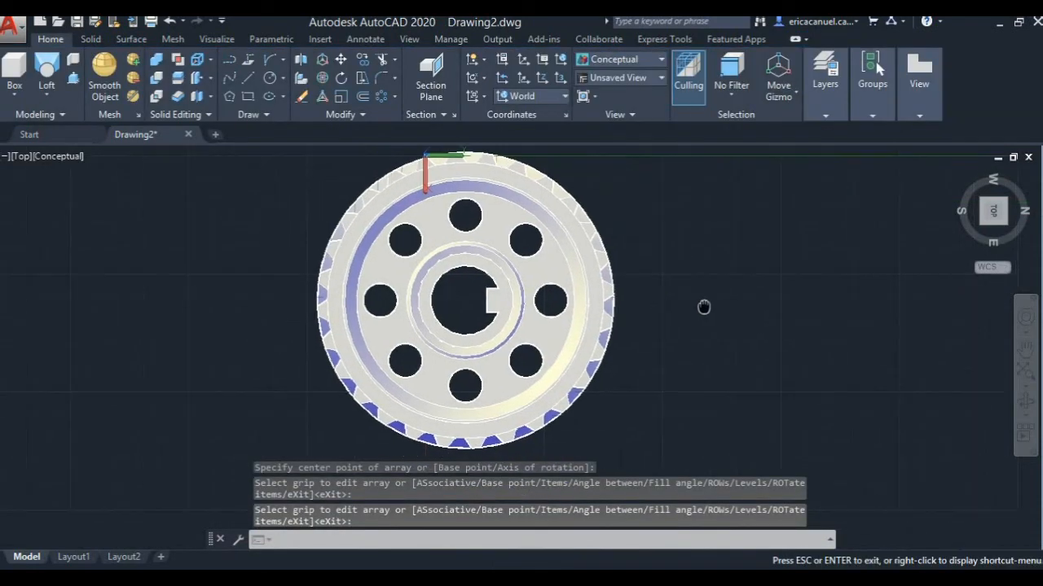
click(1021, 178)
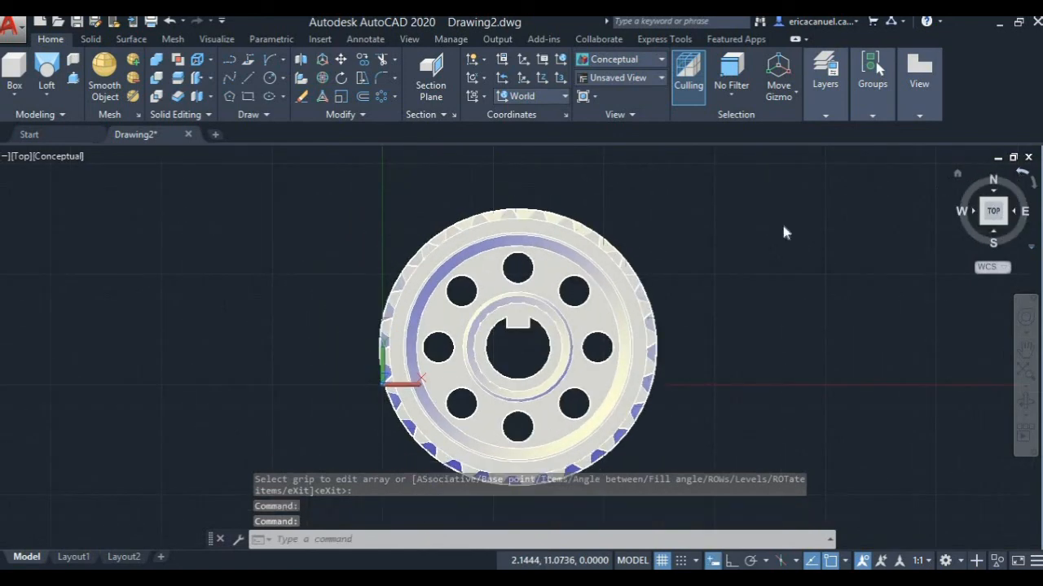
middle_drag(711, 343, 712, 302)
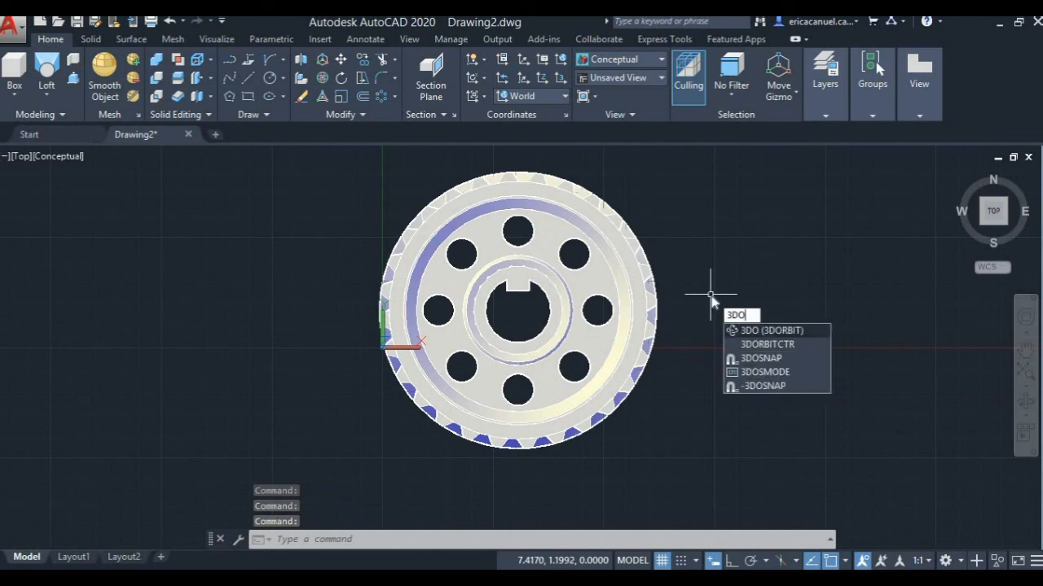
key(Return)
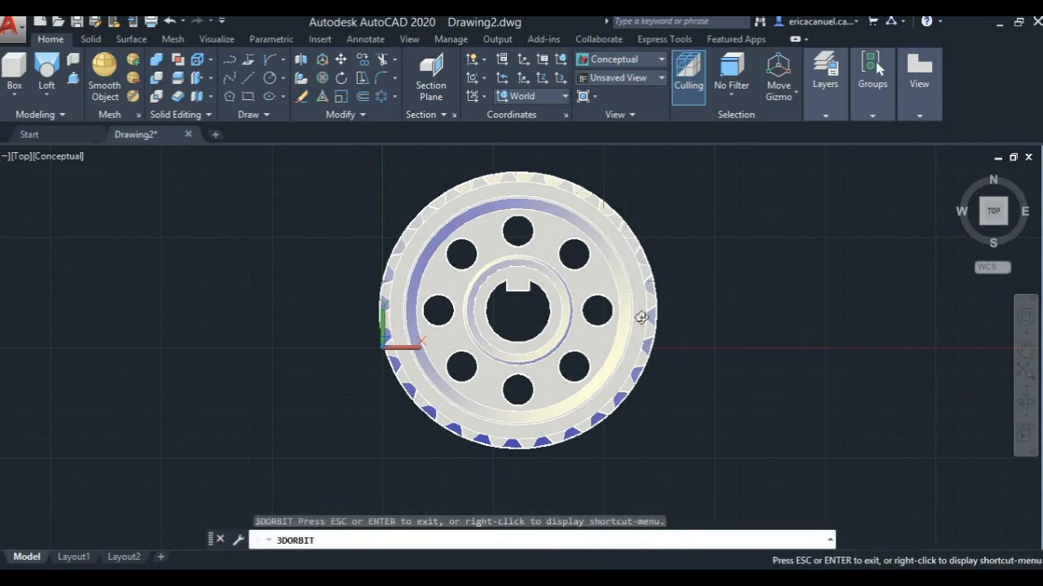
drag(672, 327, 771, 287)
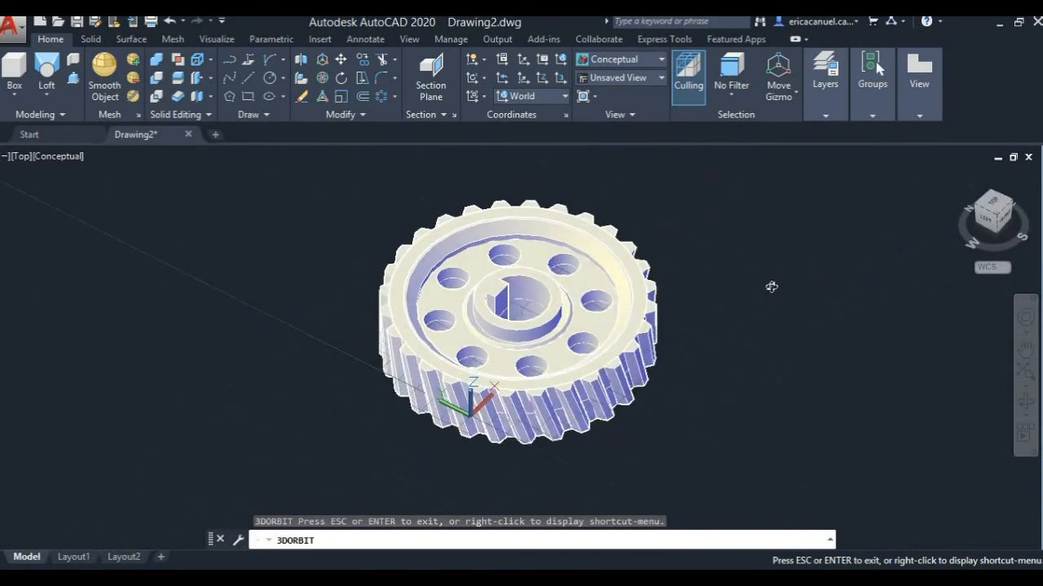